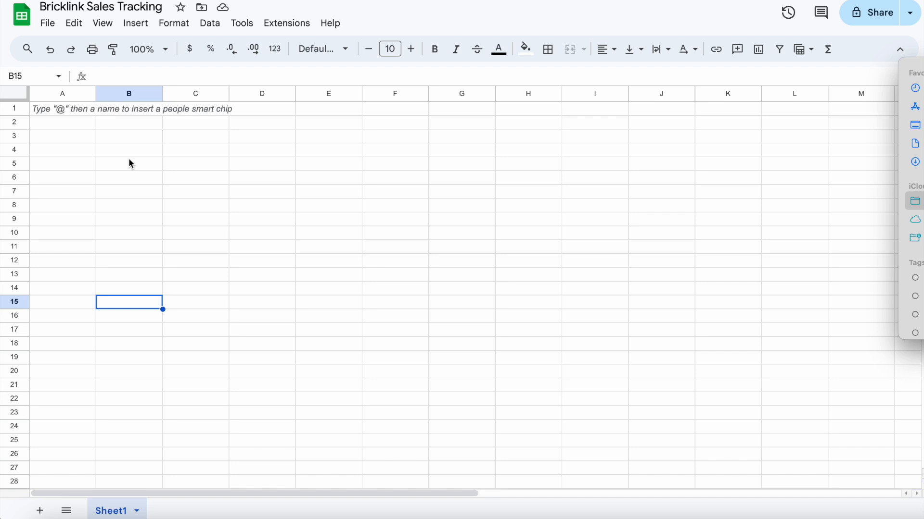
Fill cells A2 to A13 with the month names Jan through Dec.
click(78, 122)
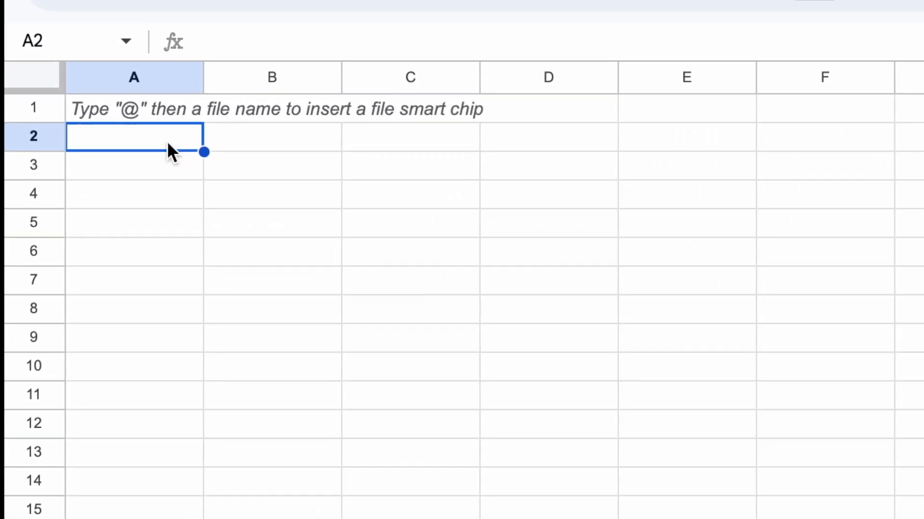
text(Jan)
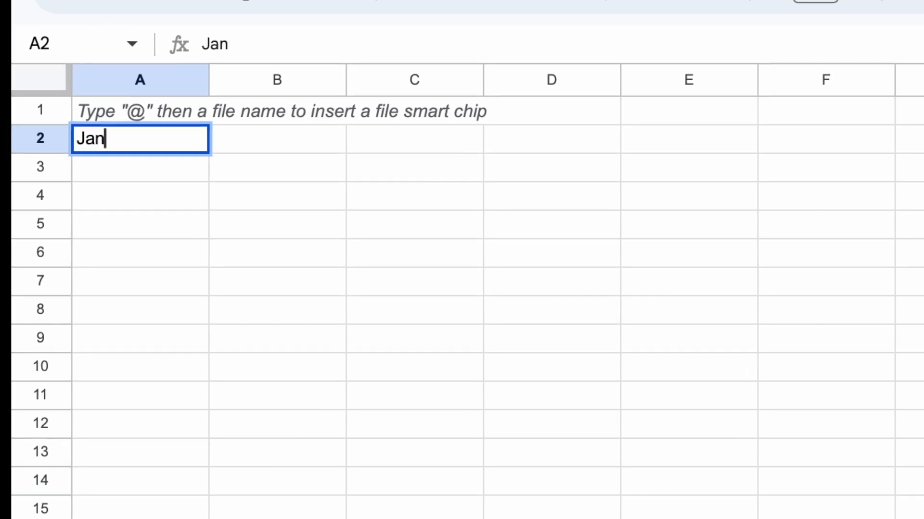
key(Return)
text(Feb)
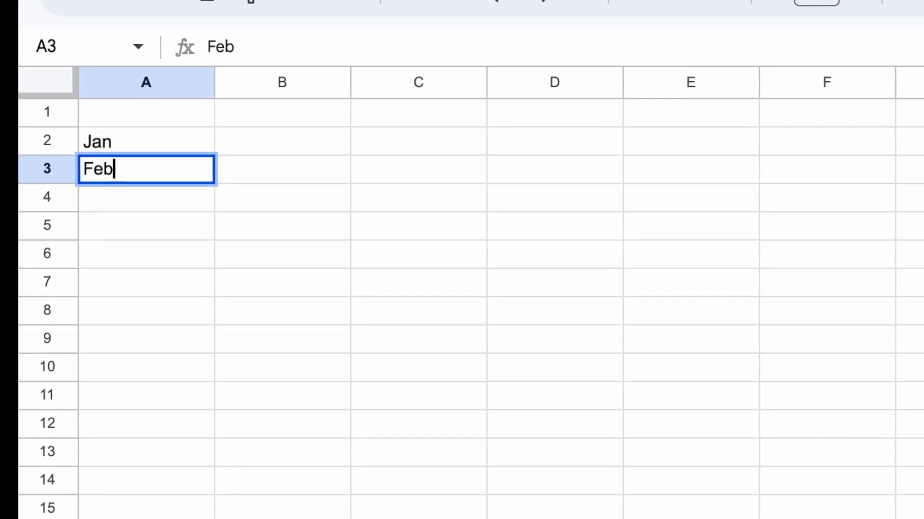
key(Return)
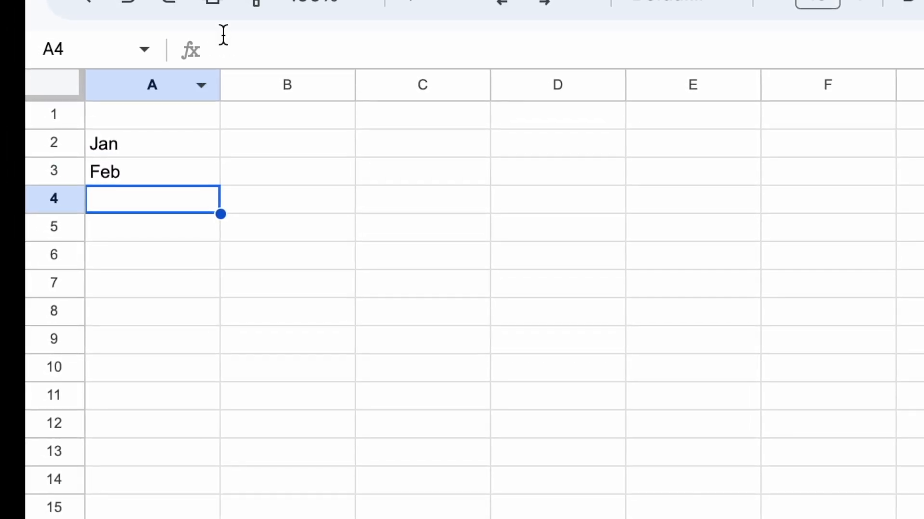
drag(181, 146, 219, 183)
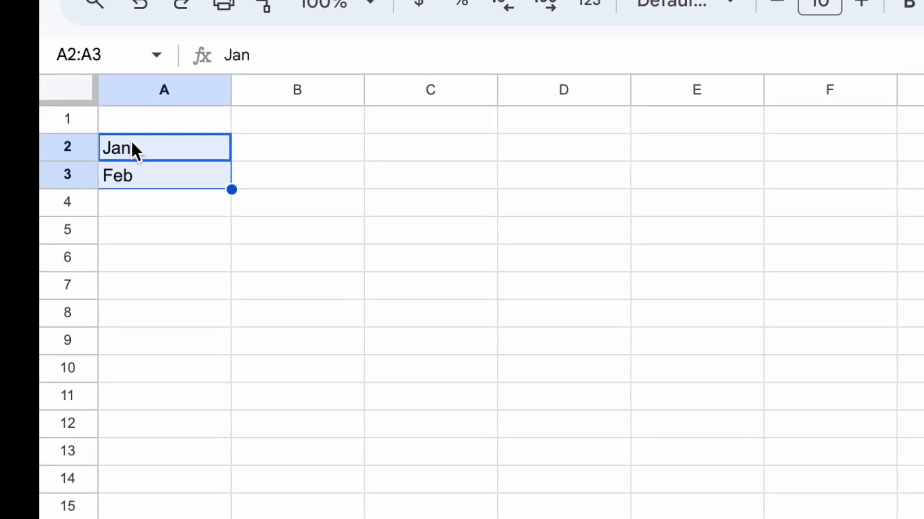
drag(237, 190, 246, 447)
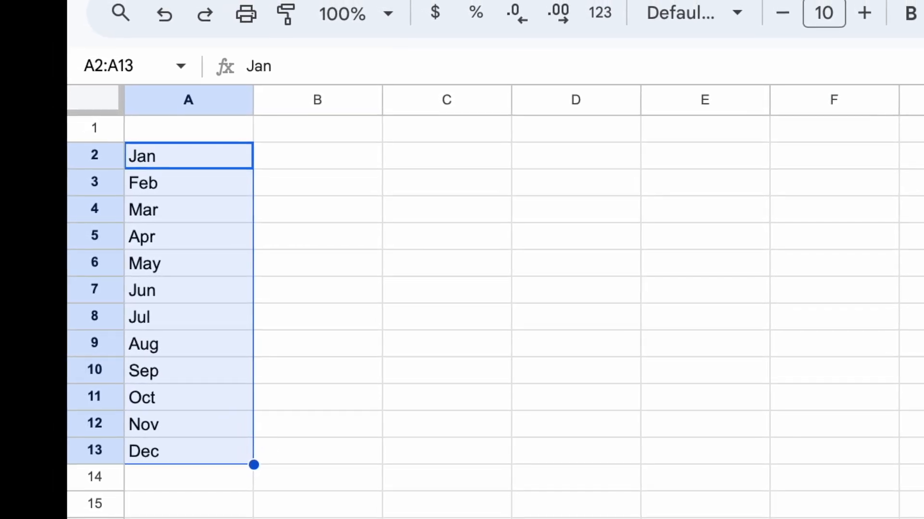
Enter the row label TOTAL in capitals in cell A15, leaving a blank row beneath the months.
click(202, 505)
text(Total)
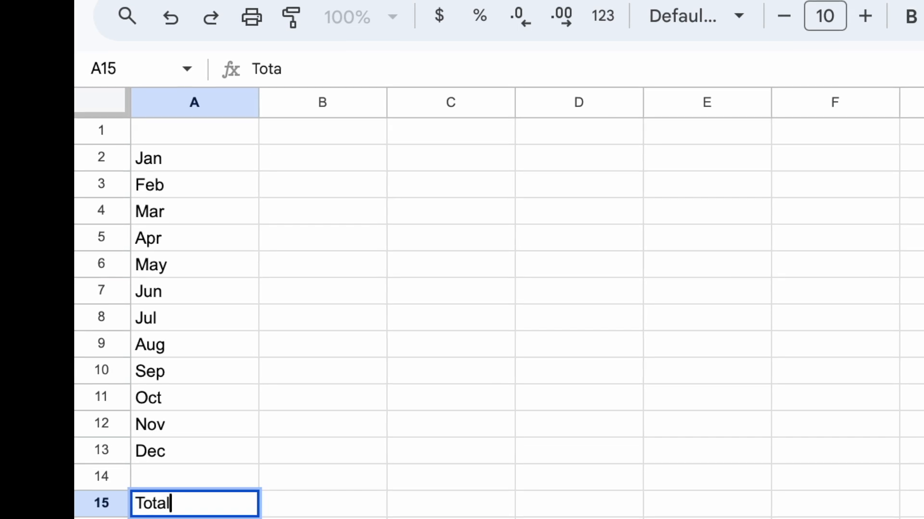
key(Tab)
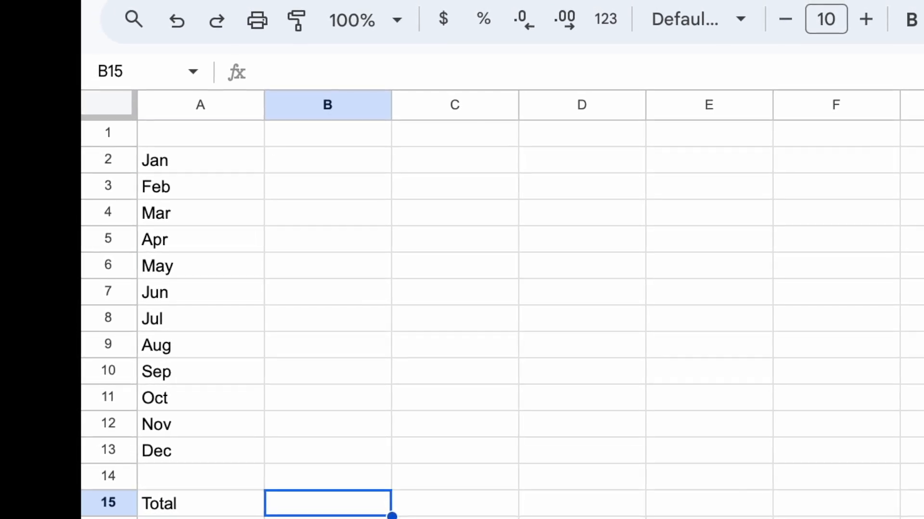
click(169, 503)
text(TOTAL)
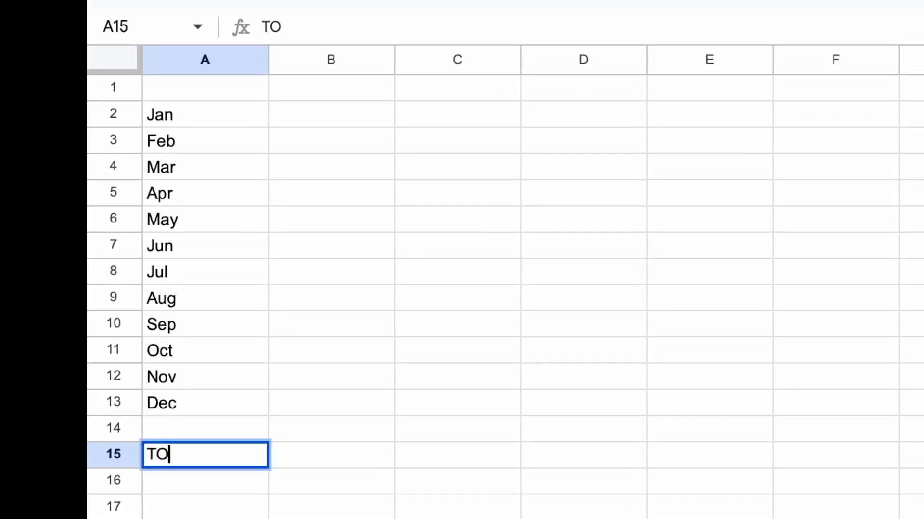
click(277, 460)
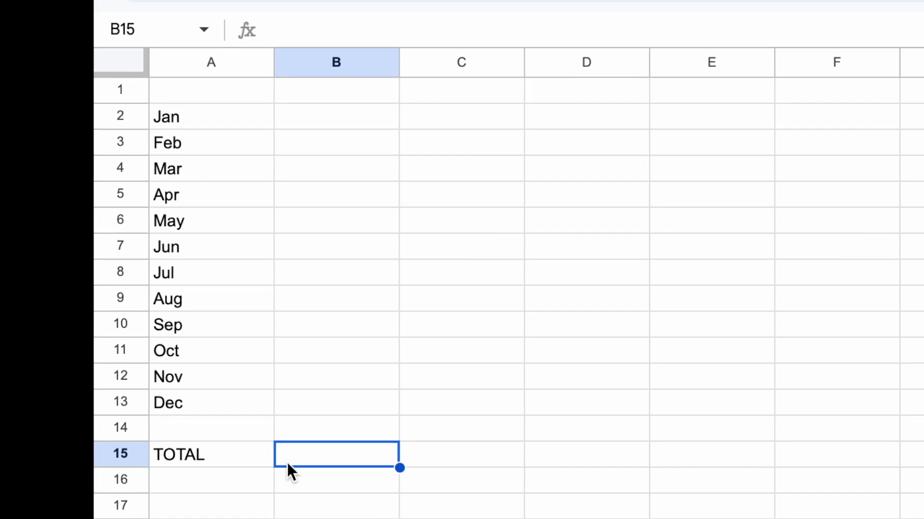
Enter the column headers eBay, Bricklink and Fees in cells B1 to D1.
click(348, 94)
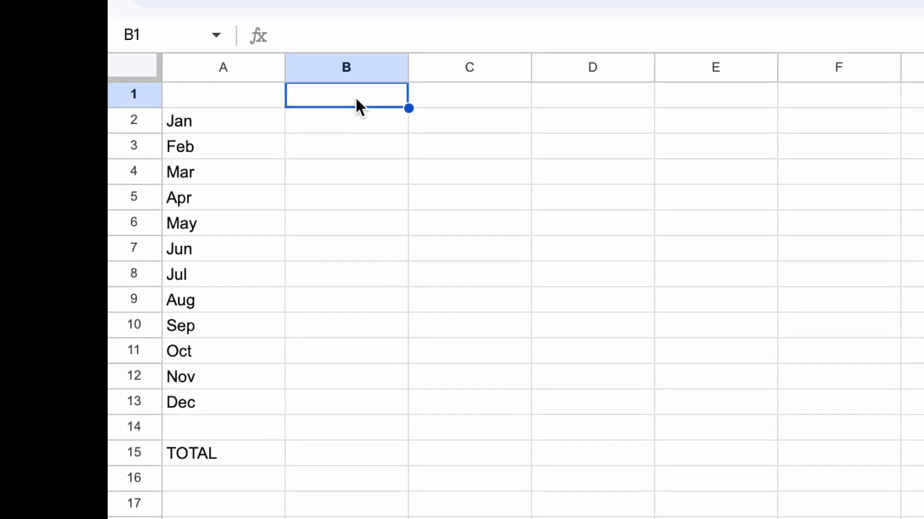
text(eBay)
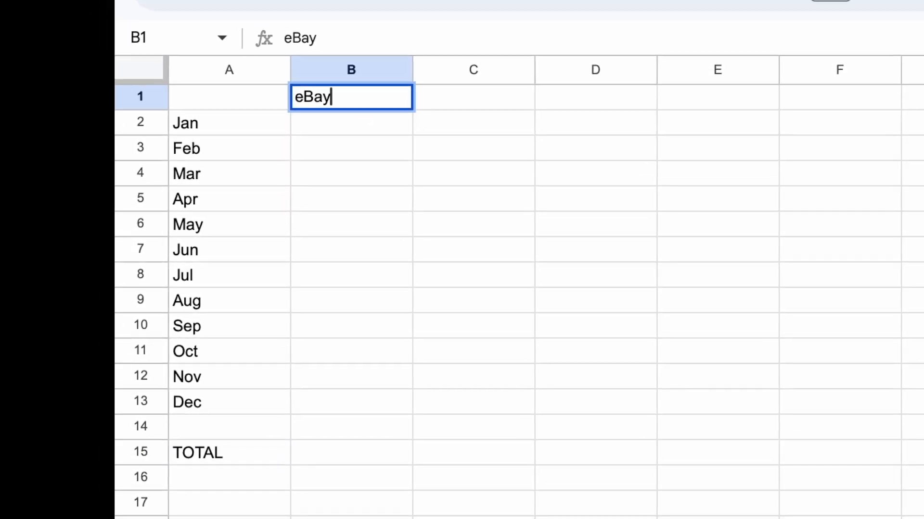
key(Tab)
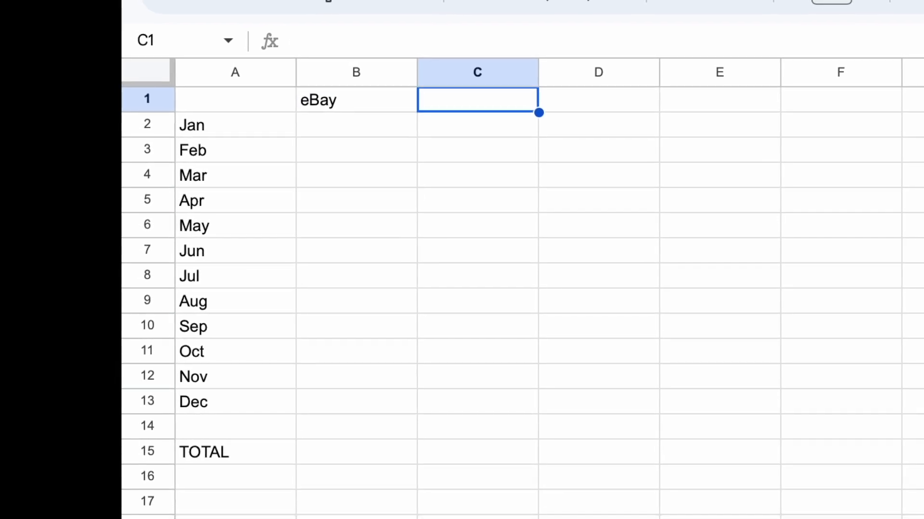
text(Bricklink)
key(Tab)
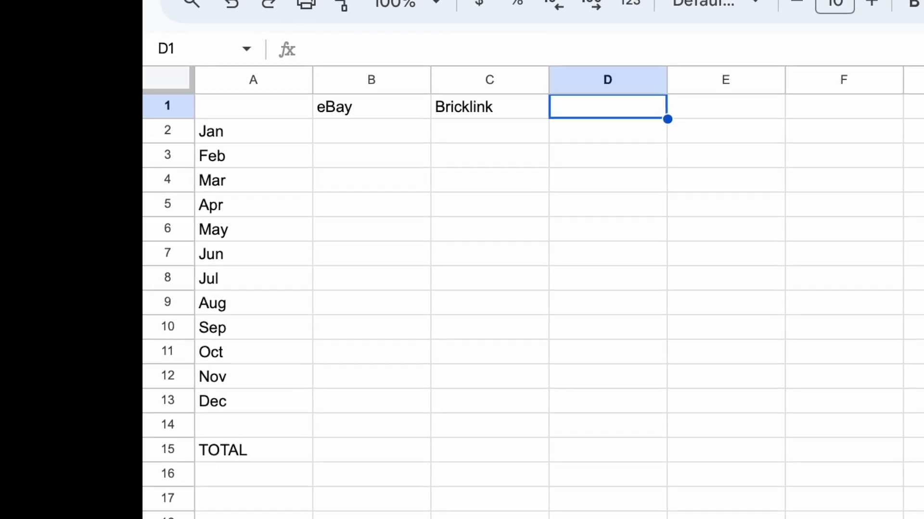
text(Fees)
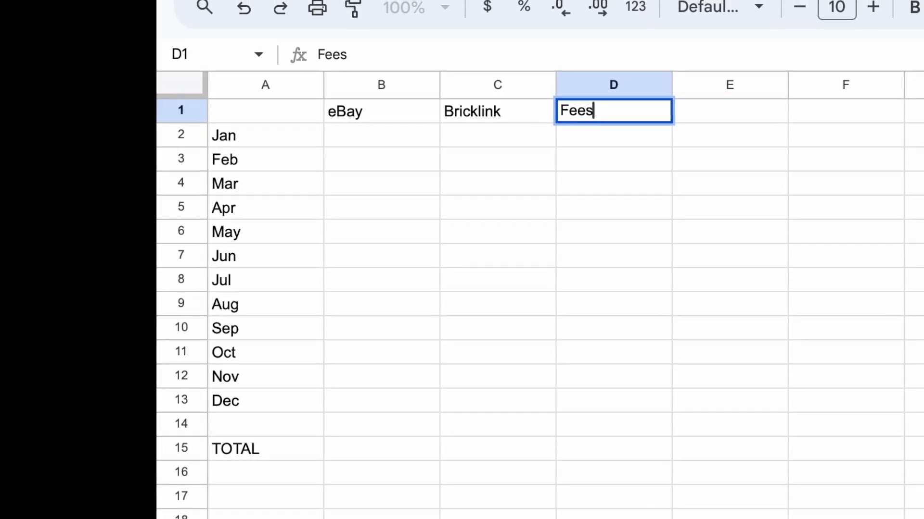
key(Tab)
Enter the column headers Shipping in E1 and COG in F1.
text(Shippinh)
key(Tab)
key(shift+Tab)
text(Shipping)
key(Tab)
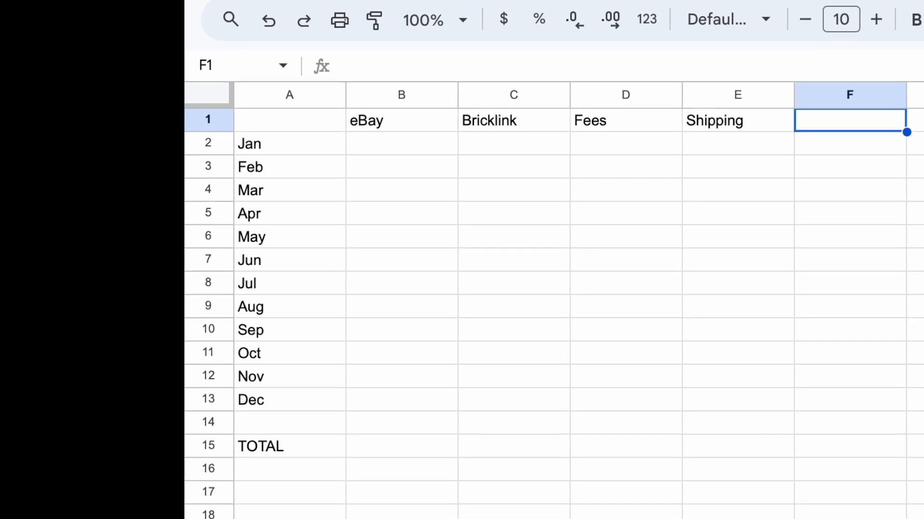
text(C)
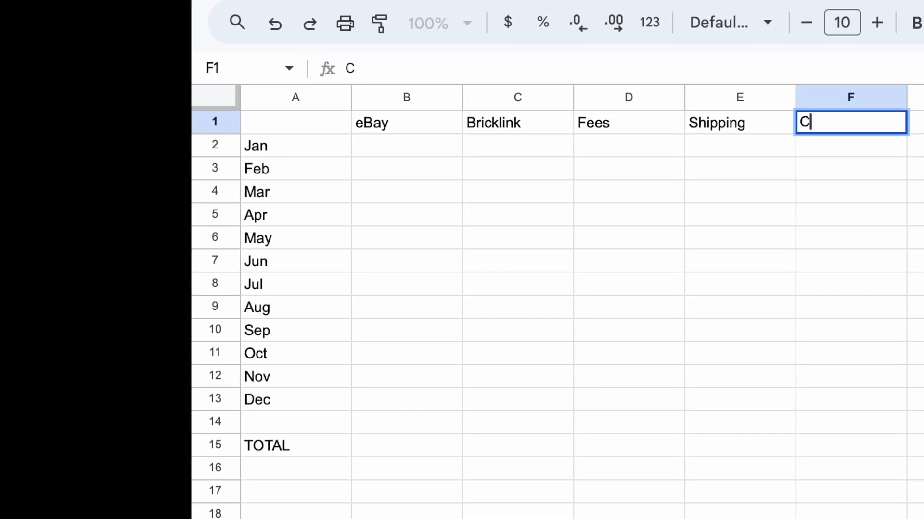
text(OG)
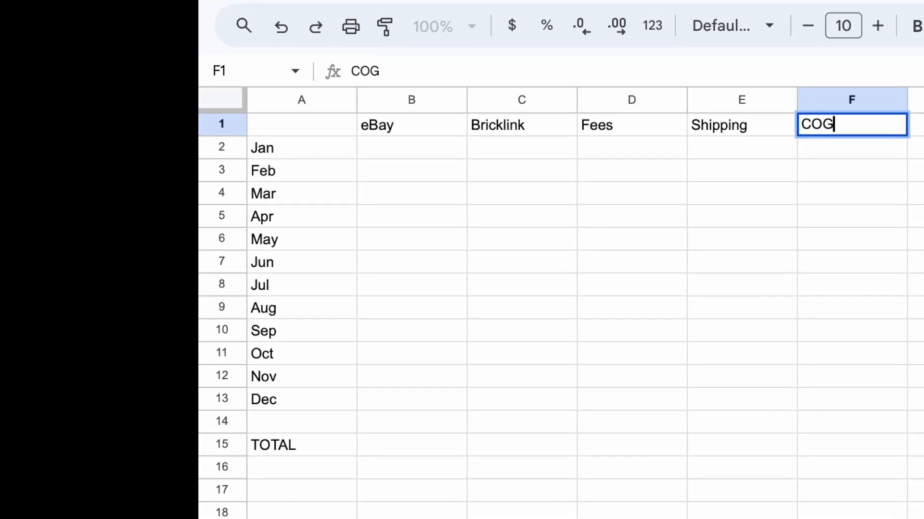
key(Tab)
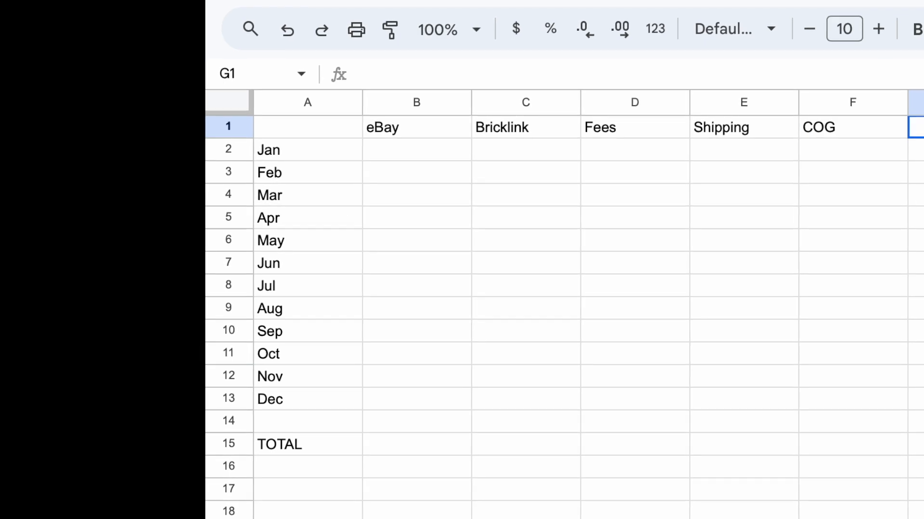
Enter the headers Shipping Supples, Expenses and NET in G1 to I1, and widen column G to fit its header.
text(Shipping Supplies)
key(Tab)
text(Expenses)
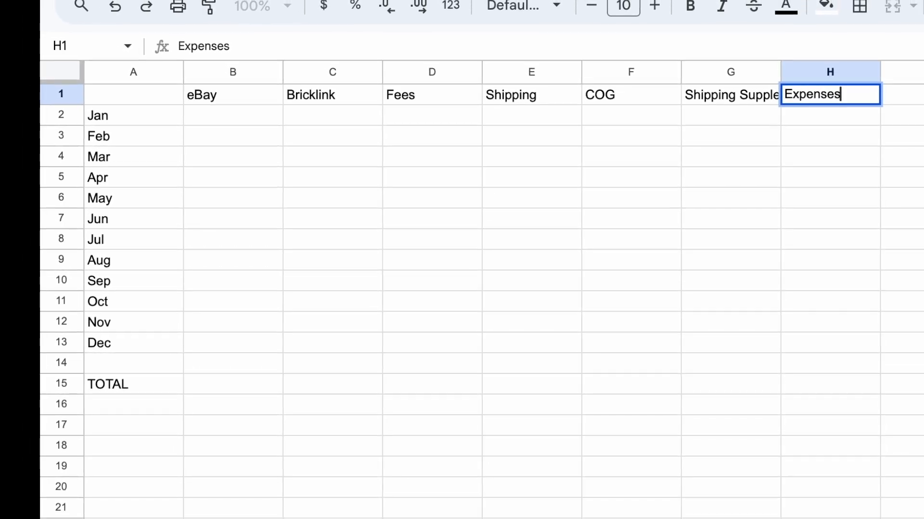
key(Tab)
text(NET)
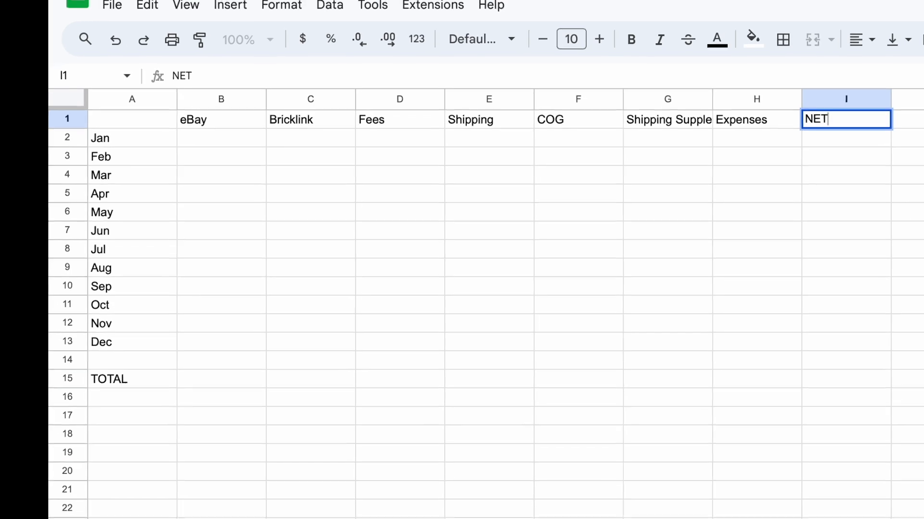
key(Return)
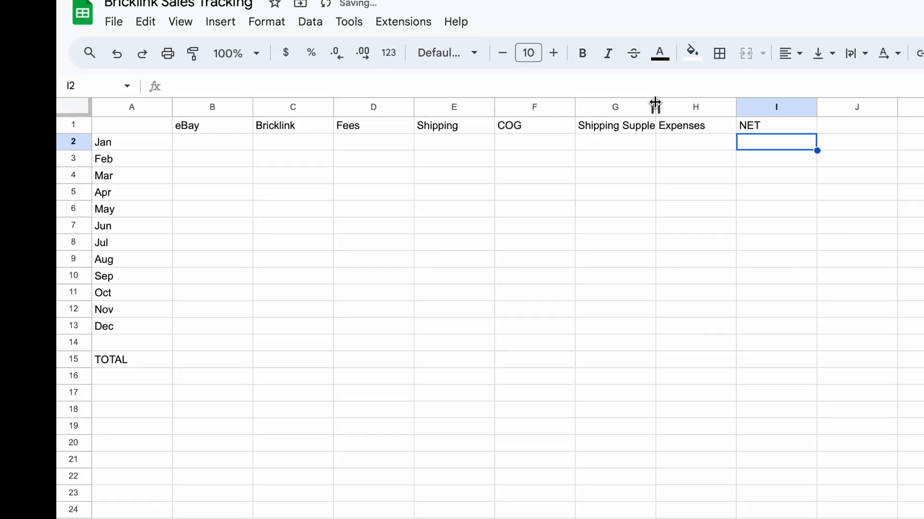
drag(657, 104, 667, 104)
Enter the column headers Taxes, Payout and Balance in cells J1 to L1.
click(737, 116)
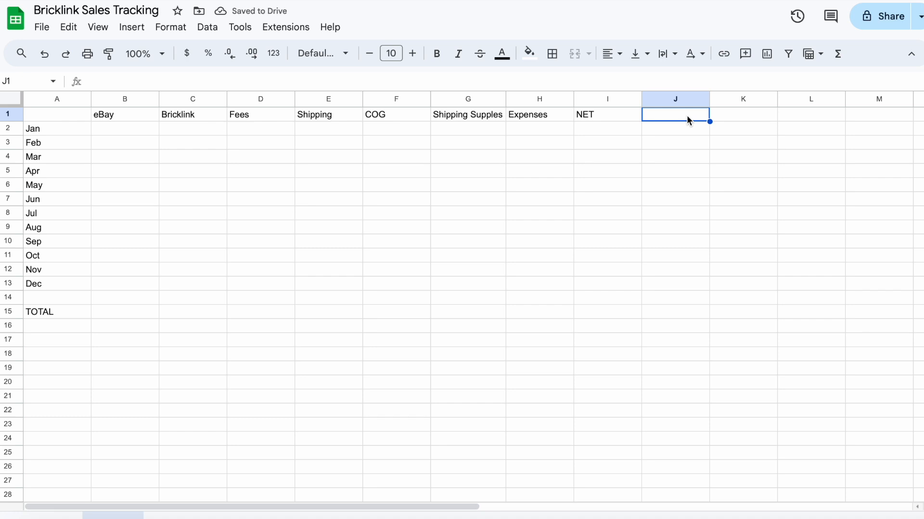
text(Ta)
text(zes)
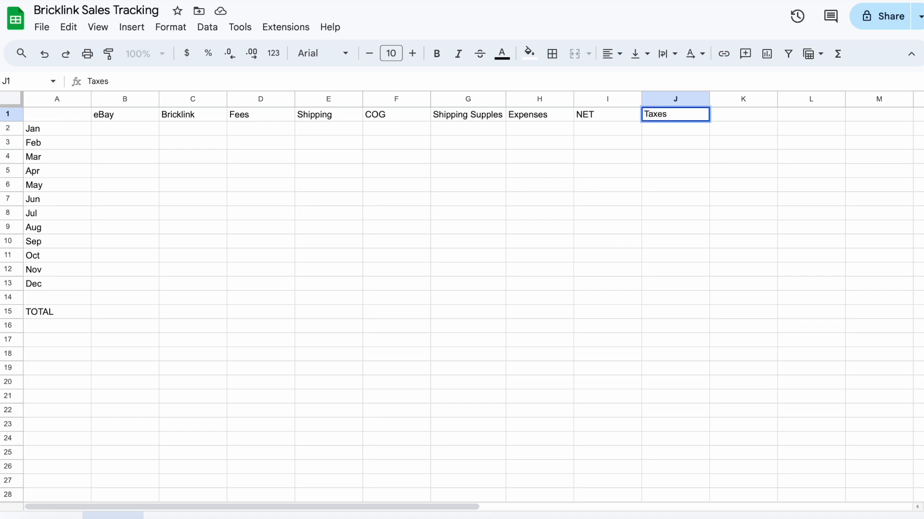
key(Tab)
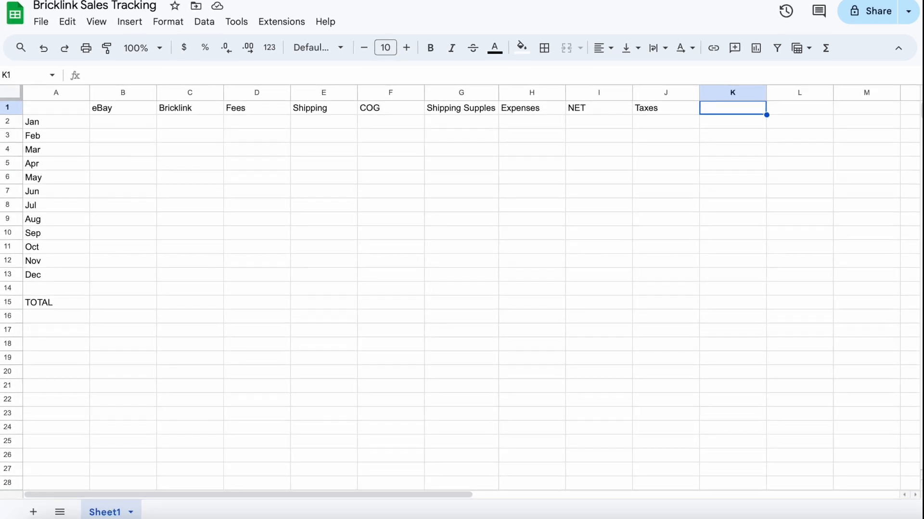
text(Payout)
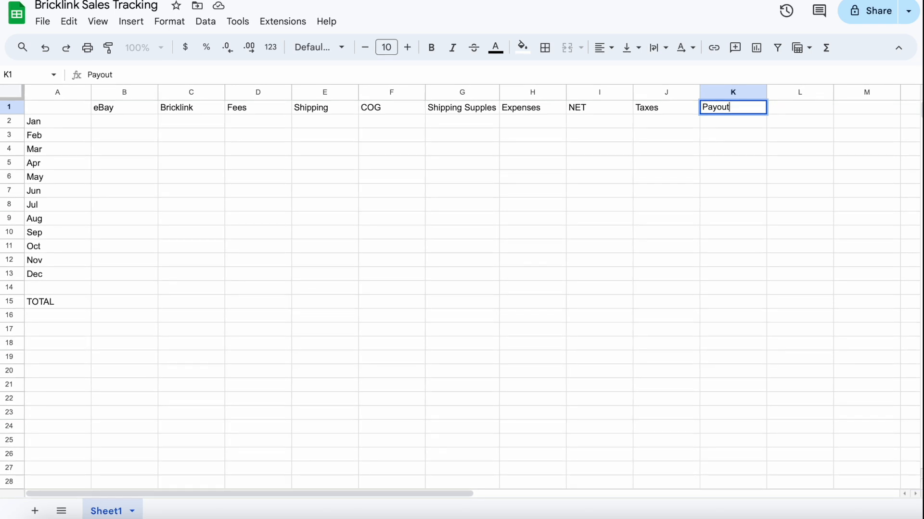
key(Tab)
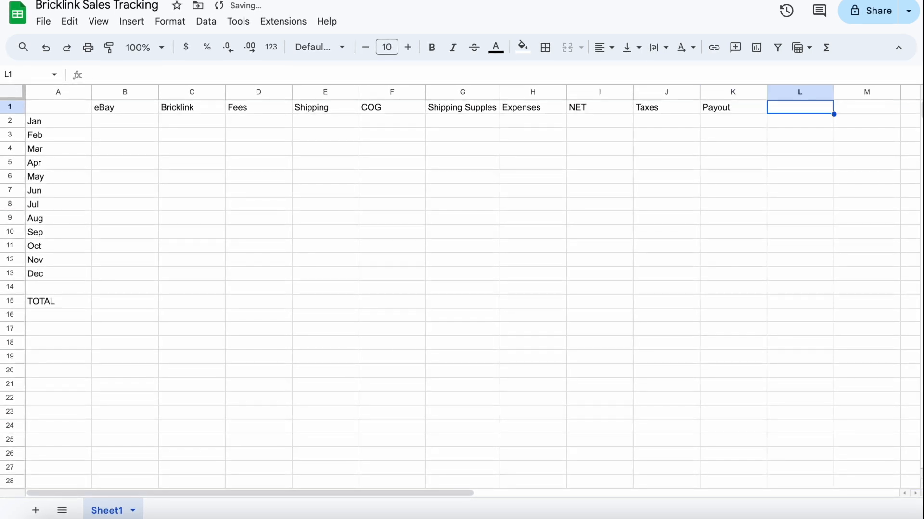
text(Balance)
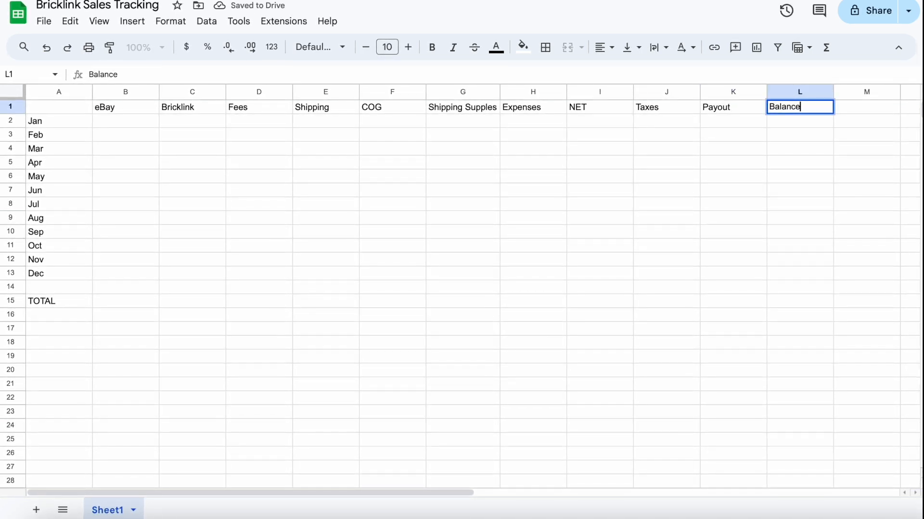
key(Return)
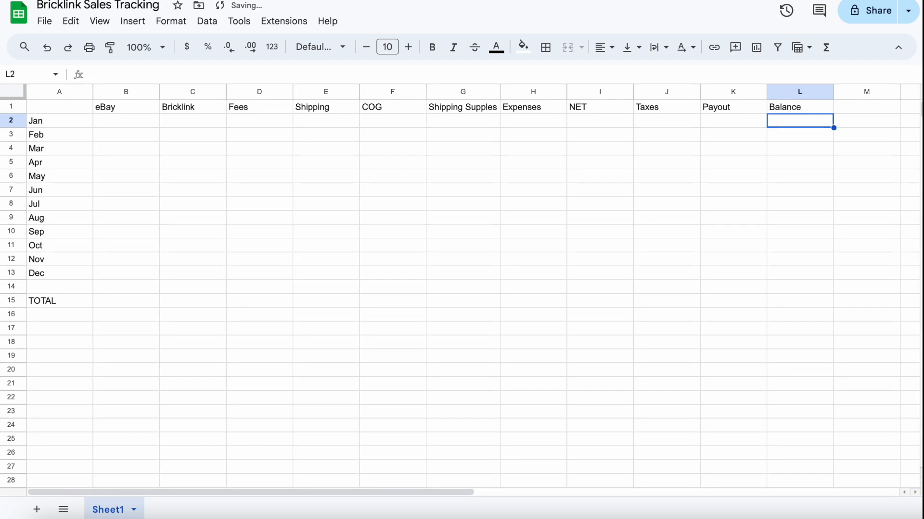
Return the cell selection to B2, the January cell of the eBay column.
key(Left)
key(Left)
key(Left)
key(Left)
key(Left)
key(Left)
key(Left)
key(Left)
key(Left)
key(Left)
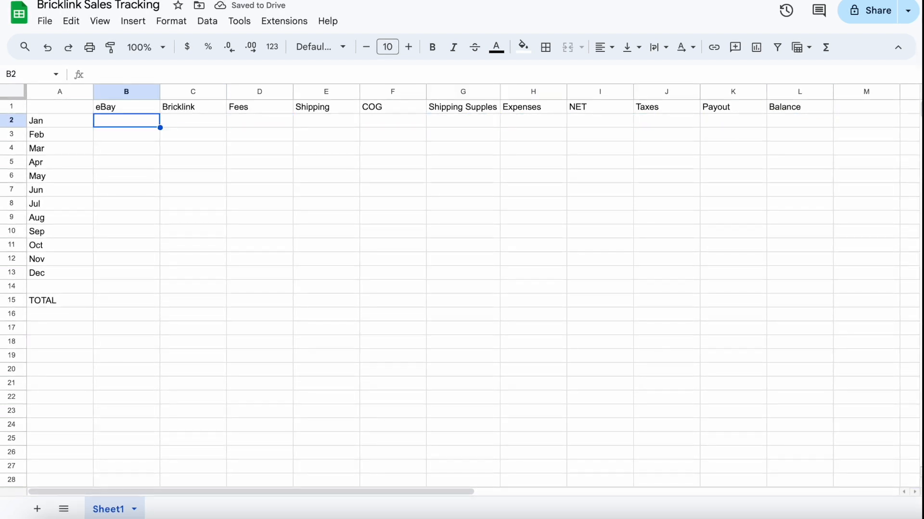
Rename the sheet as Overview and add a second, blank sheet to the workbook.
right_click(106, 513)
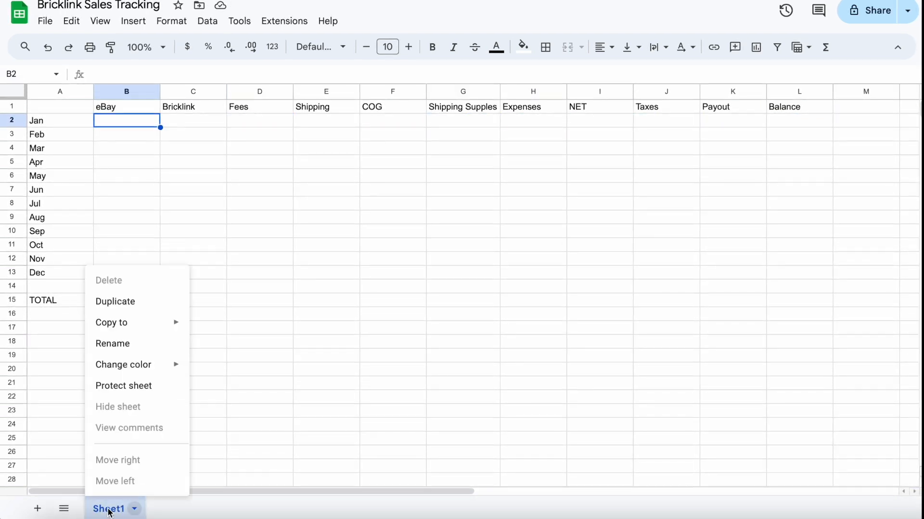
click(132, 352)
text(Overview)
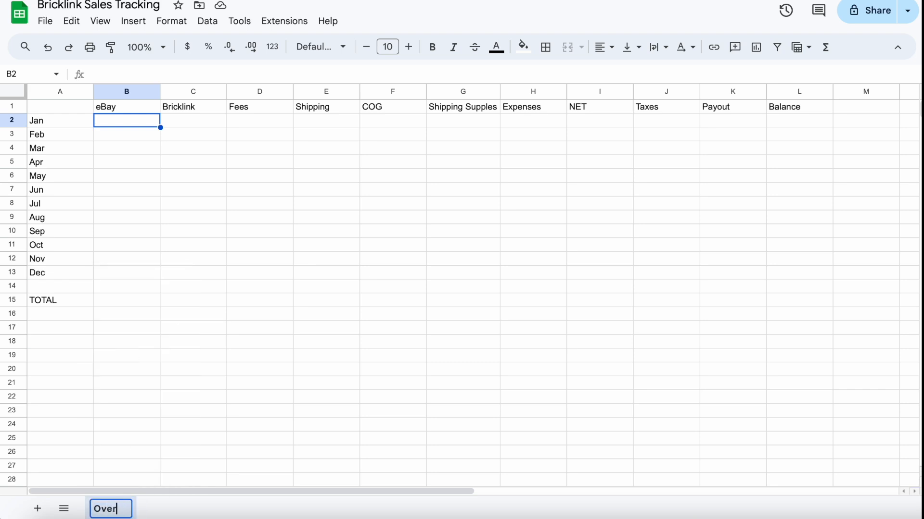
key(Return)
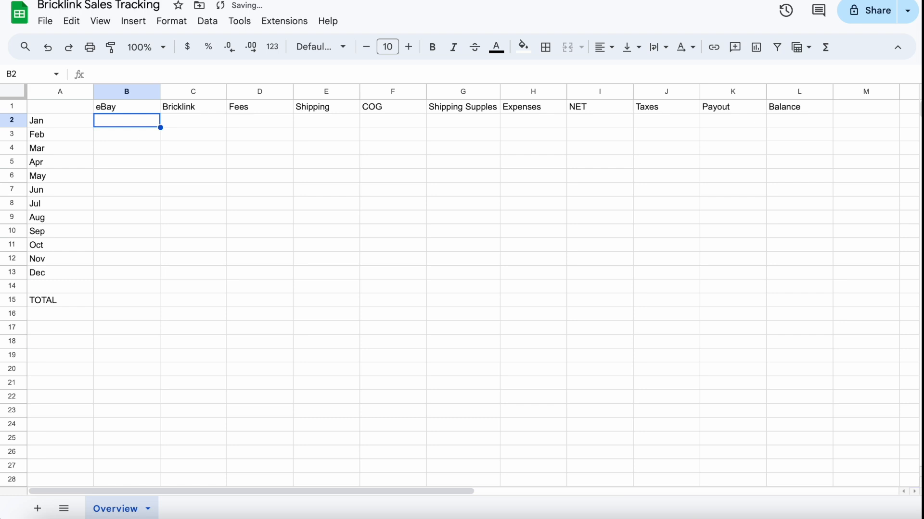
right_click(115, 509)
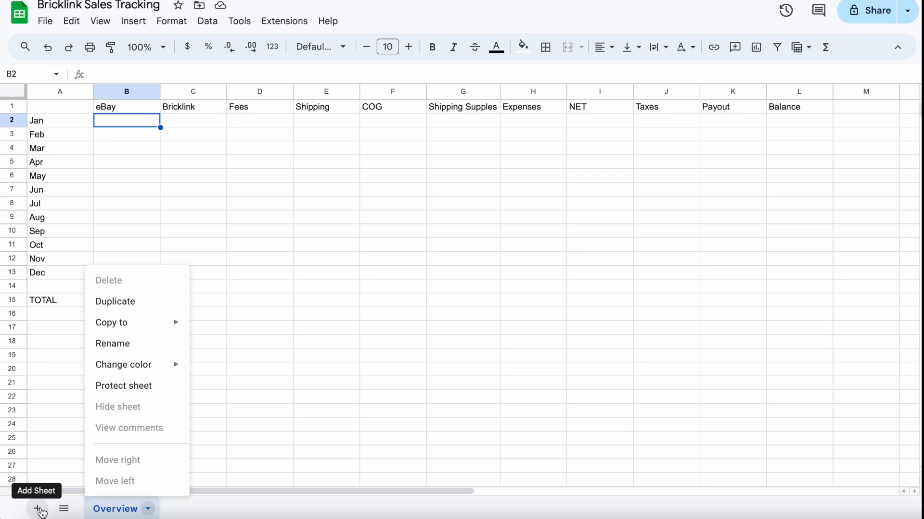
click(38, 510)
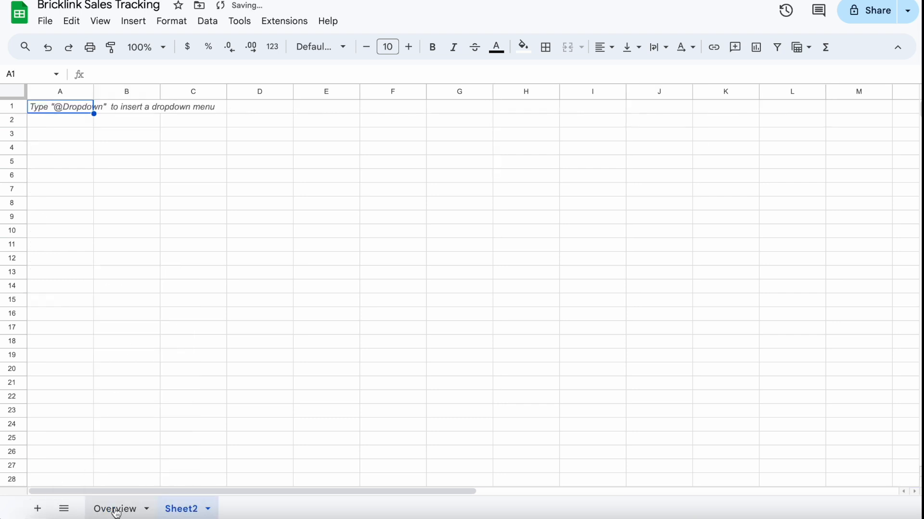
Rename the blank second sheet as January.
right_click(186, 513)
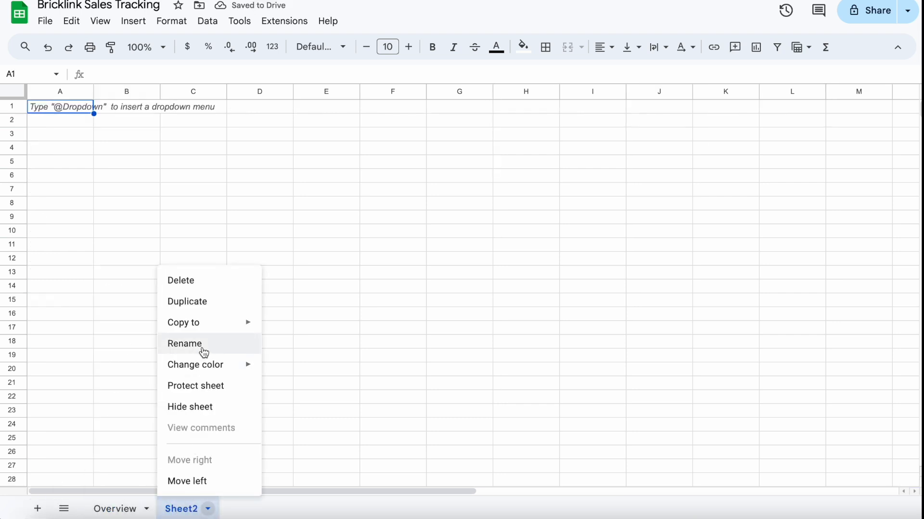
click(199, 344)
text(Jnau)
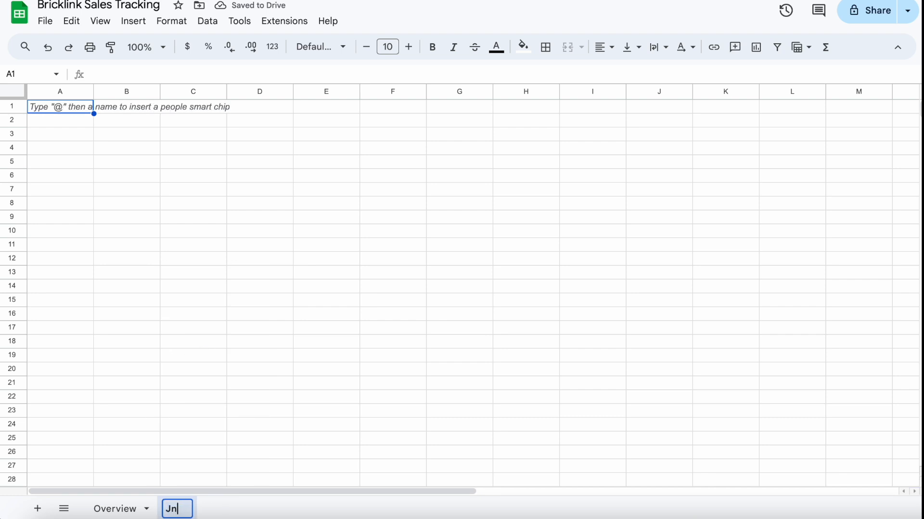
key(XF86AudioRaiseVolume)
key(BackSpace)
key(BackSpace)
key(BackSpace)
text(anuary)
key(Return)
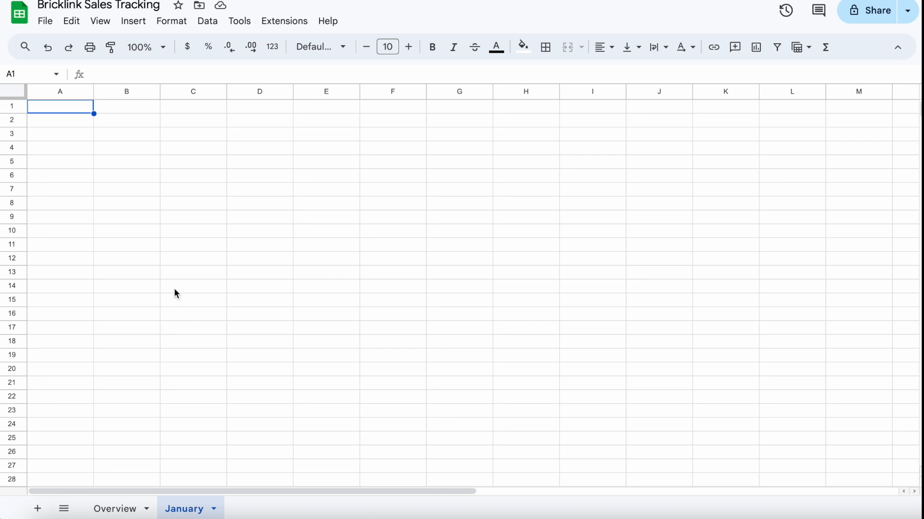
Enter the column headers LSTD, Sale #, Date, Item and Contents in cells A1 to E1 of the January sheet.
text(LSTD)
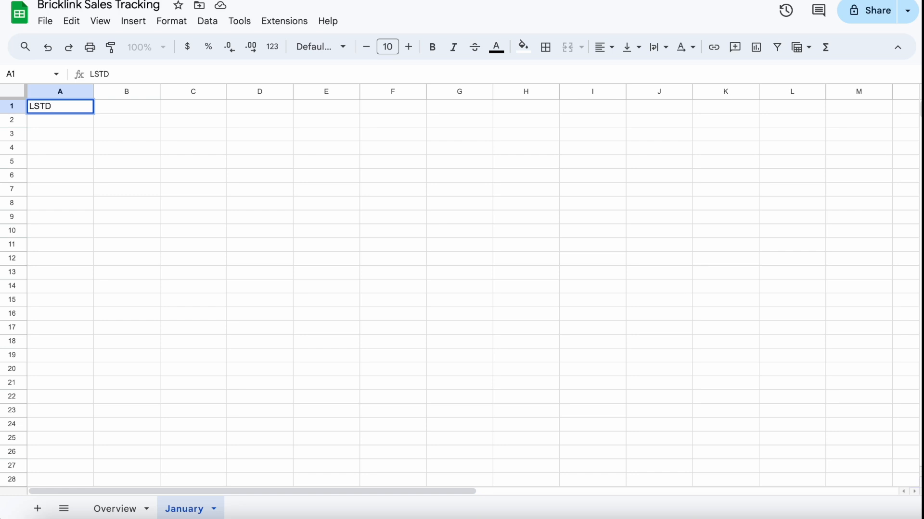
key(Tab)
text(Sa)
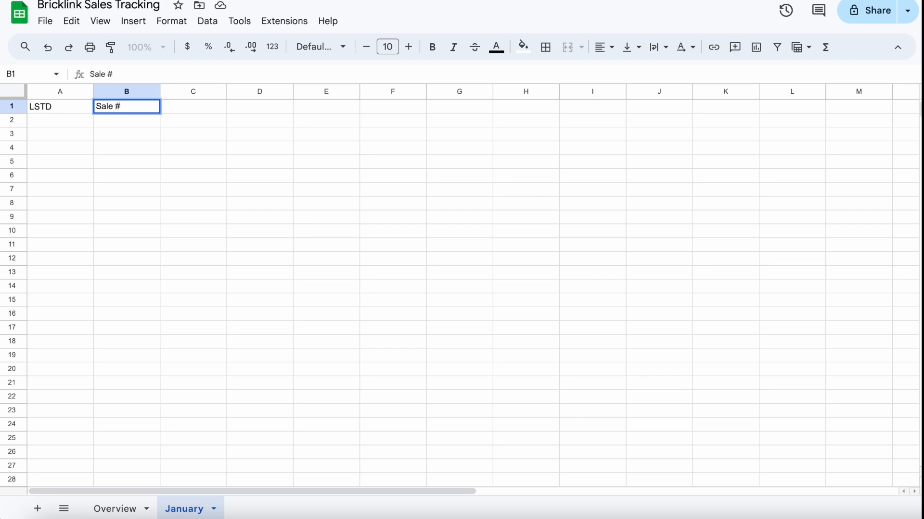
key(Tab)
text(Da)
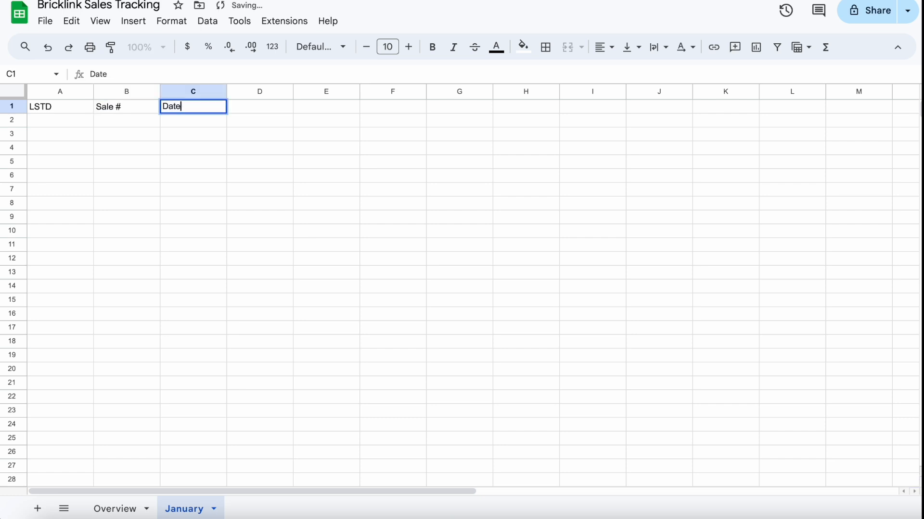
key(Tab)
text(Ite)
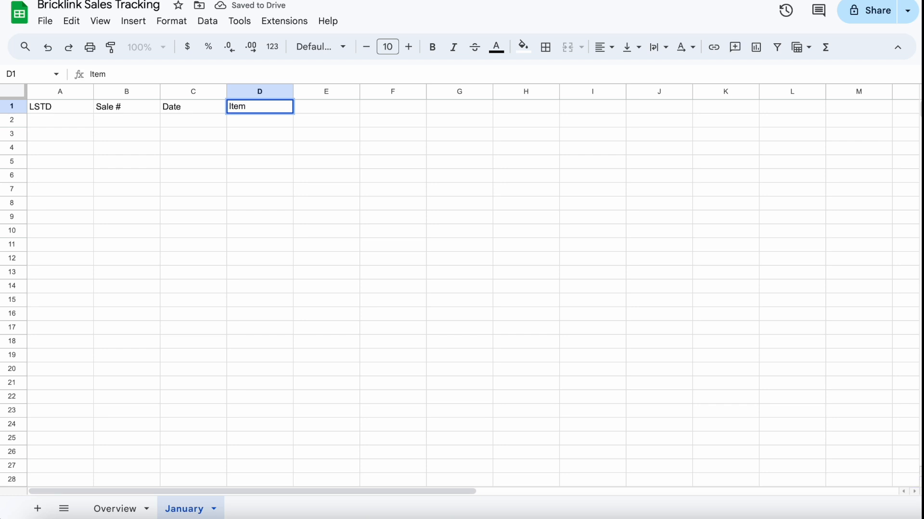
key(Tab)
text(Contents)
key(Tab)
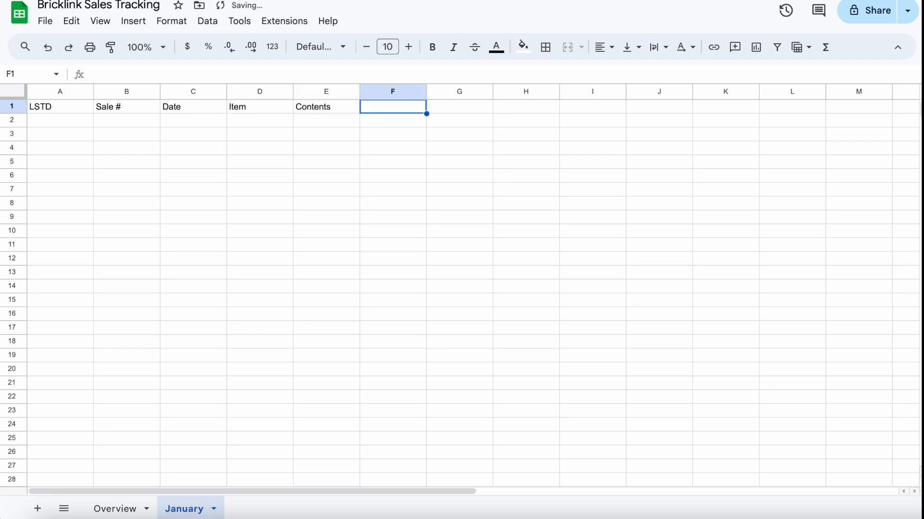
Enter the column headers eBay, Bricklink, Shippinh and Final Value in cells F1 to I1.
text(eBay)
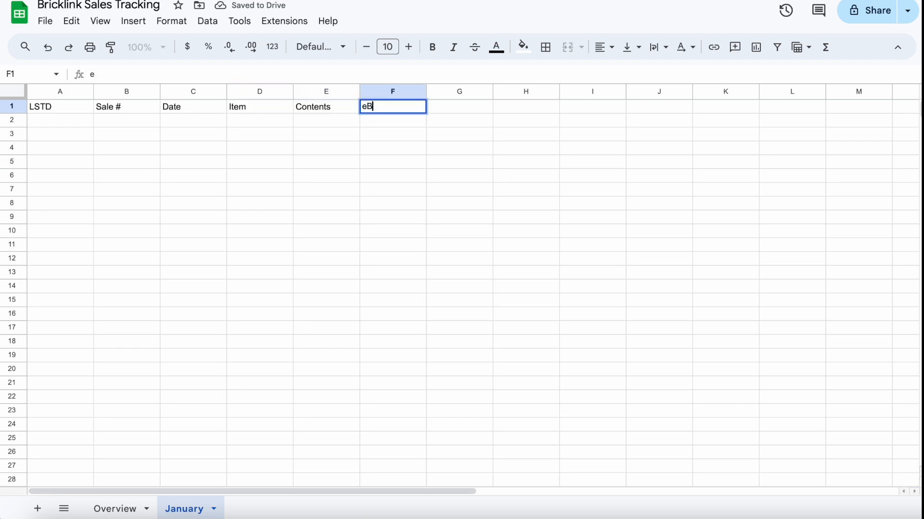
key(Tab)
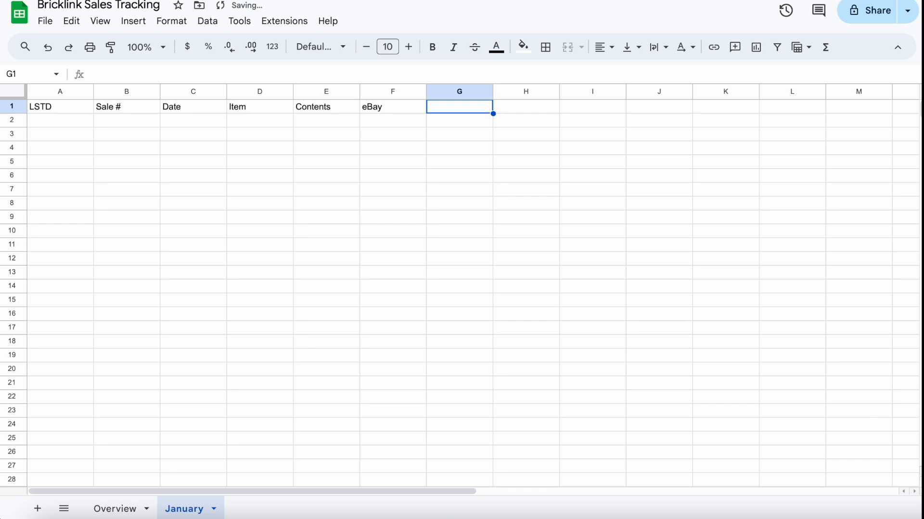
key(Tab)
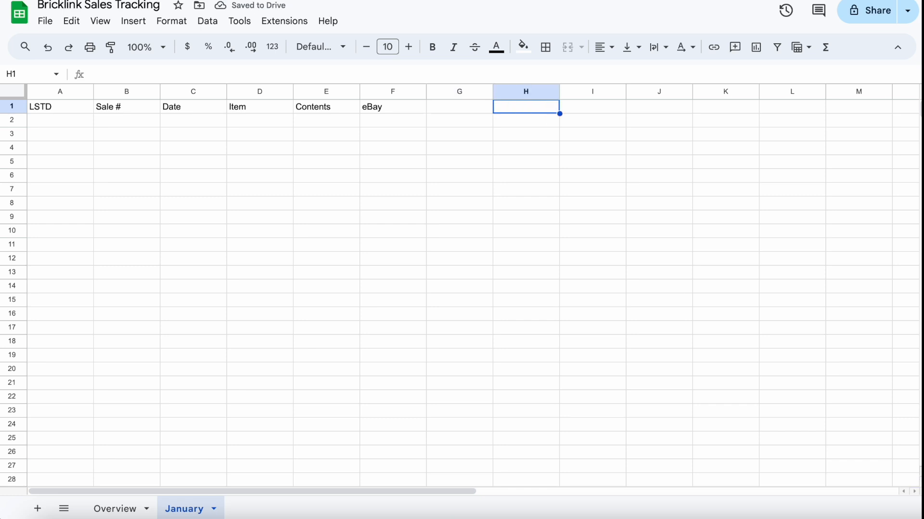
key(Left)
text(Bricklink)
key(Tab)
text(Shippinh)
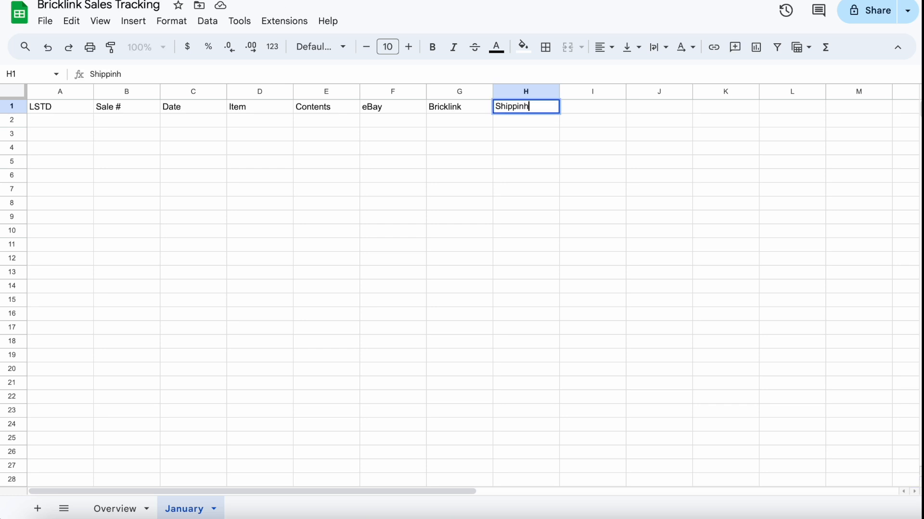
key(Tab)
text(F)
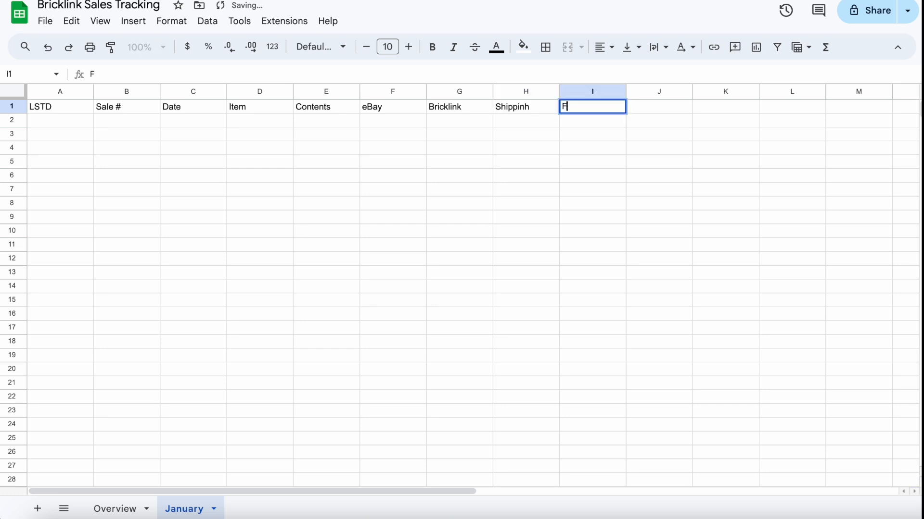
text(inal Value)
key(Tab)
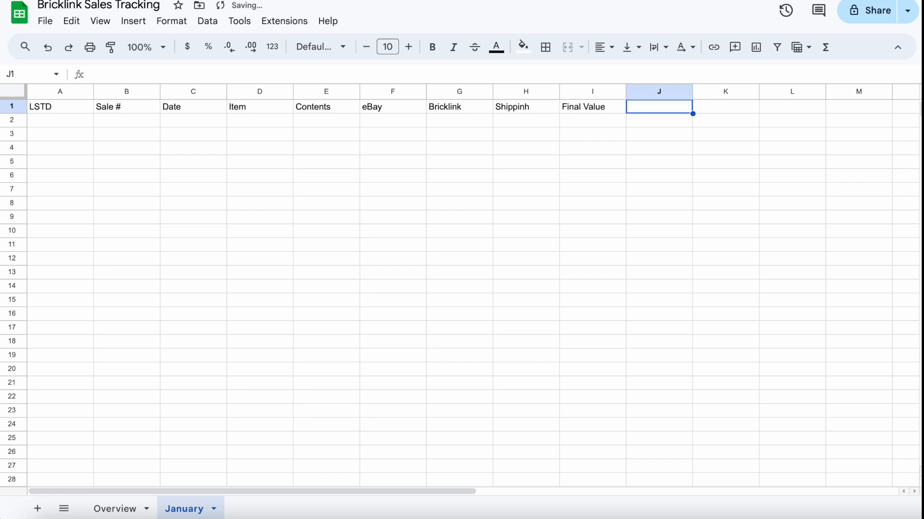
Enter the column headers Cost of Goods and Shipping Supplies in cells J1 and K1.
text(Cost of Goods)
key(Tab)
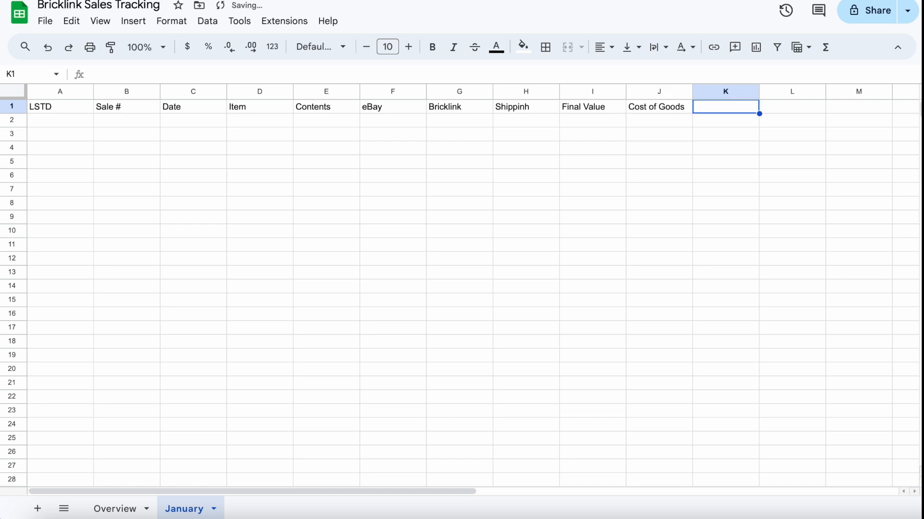
text(Shippinh Su)
key(BackSpace)
key(BackSpace)
key(BackSpace)
key(BackSpace)
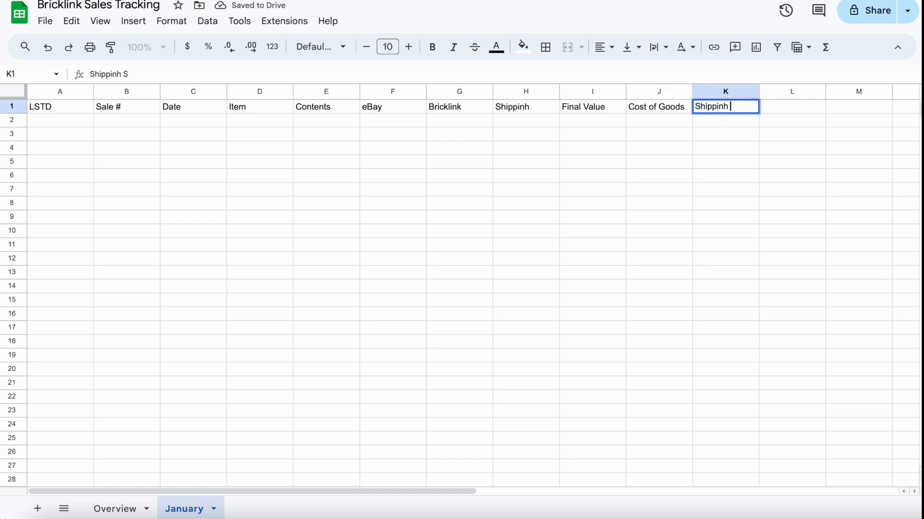
text(g Supplies)
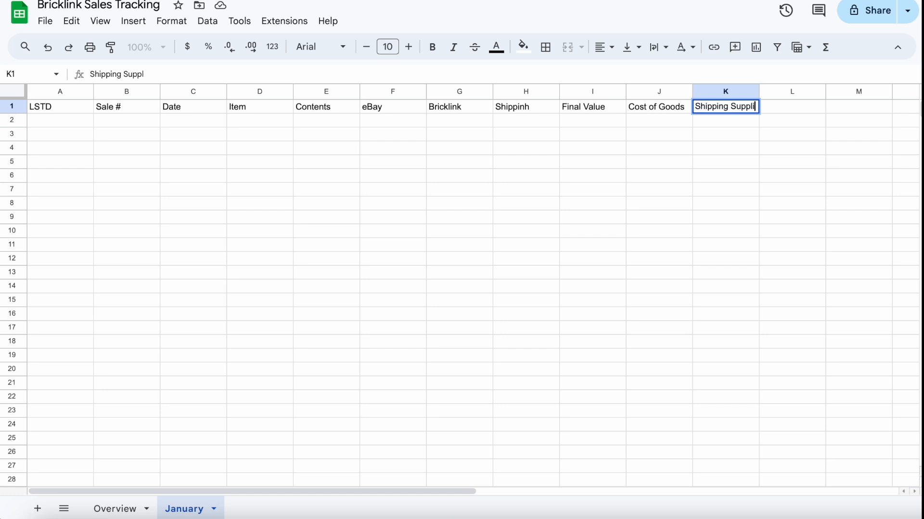
key(Tab)
Enter the column headers Expenses and NET in cells L1 and M1.
text(Expenses)
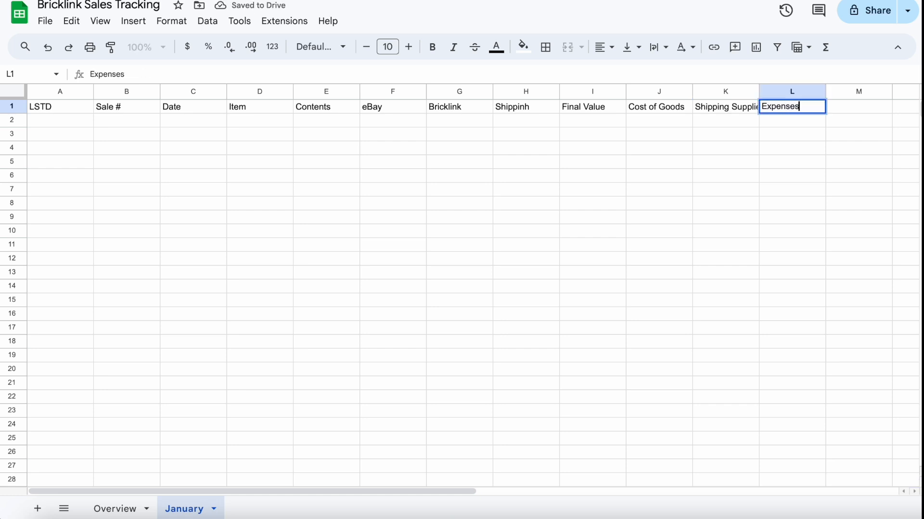
key(Tab)
text(Ne)
key(BackSpace)
text(ET)
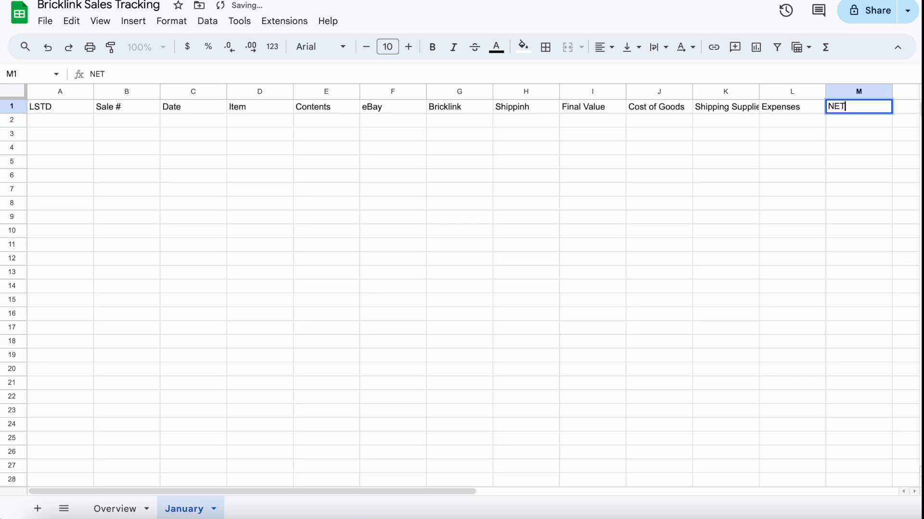
key(Return)
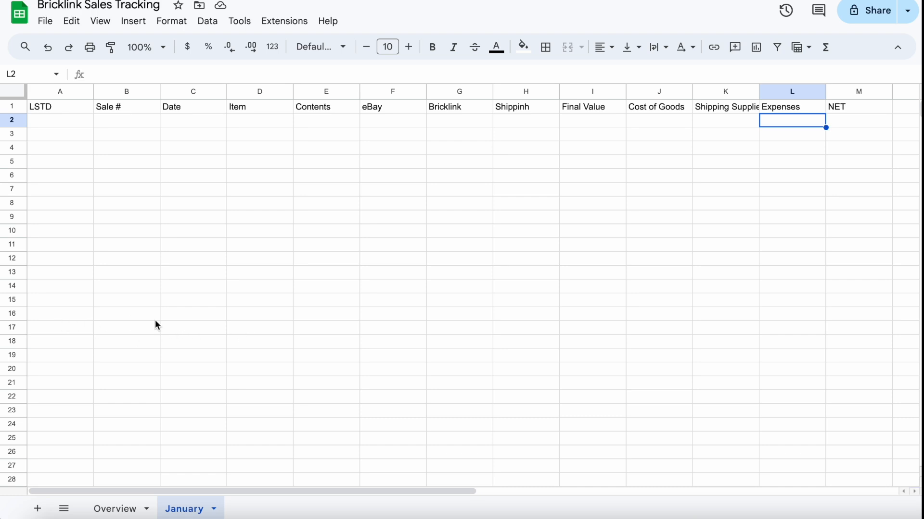
Enter the summary labels Sell Through Rate, Avg. Final Calue and Avg. Net Value in cells D17 to D19.
click(249, 329)
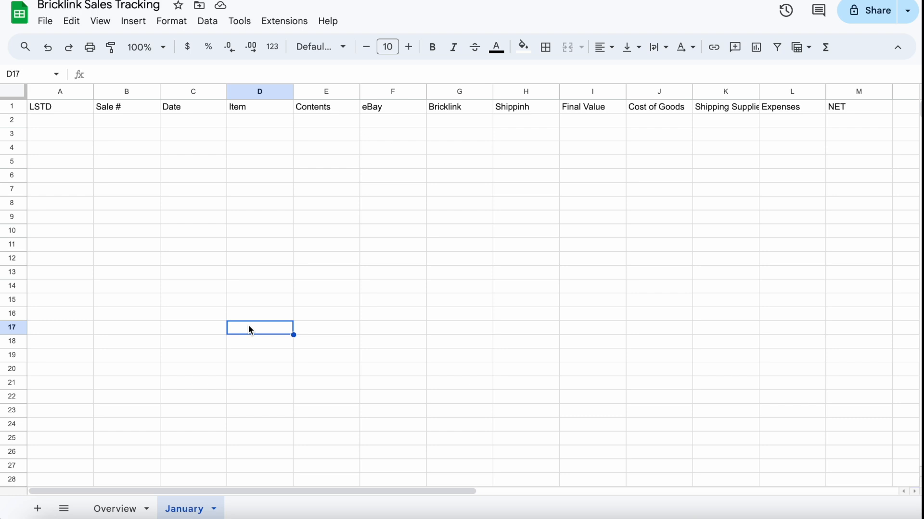
text(Sell )
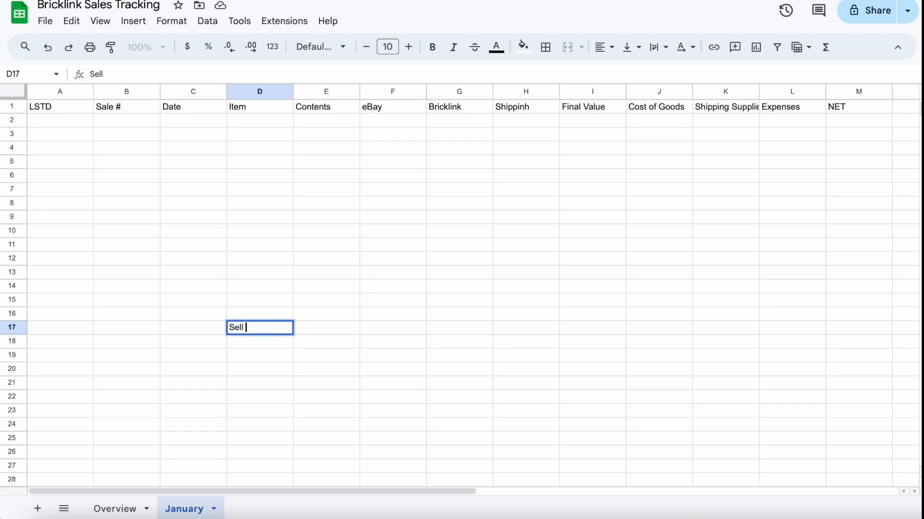
text(Through Rate)
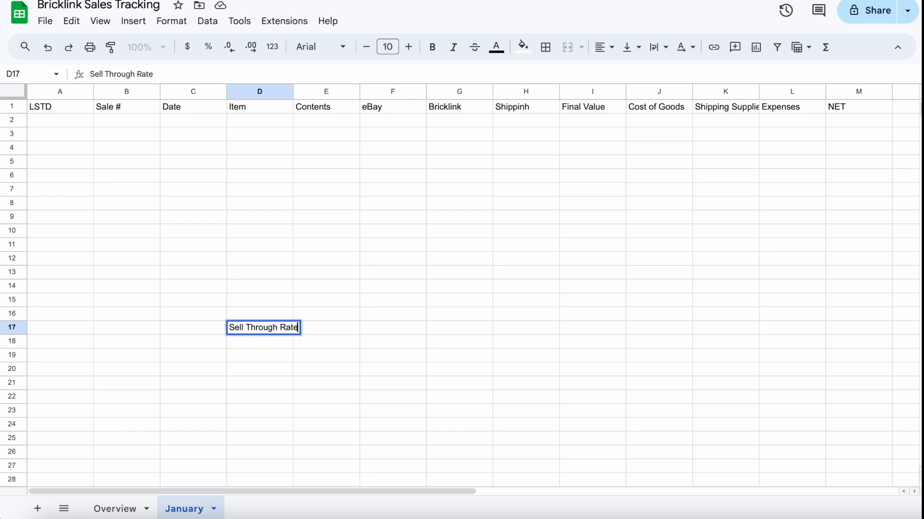
key(Return)
text(Avg. Final Calue)
key(Return)
text(Avg. Net Value)
key(Tab)
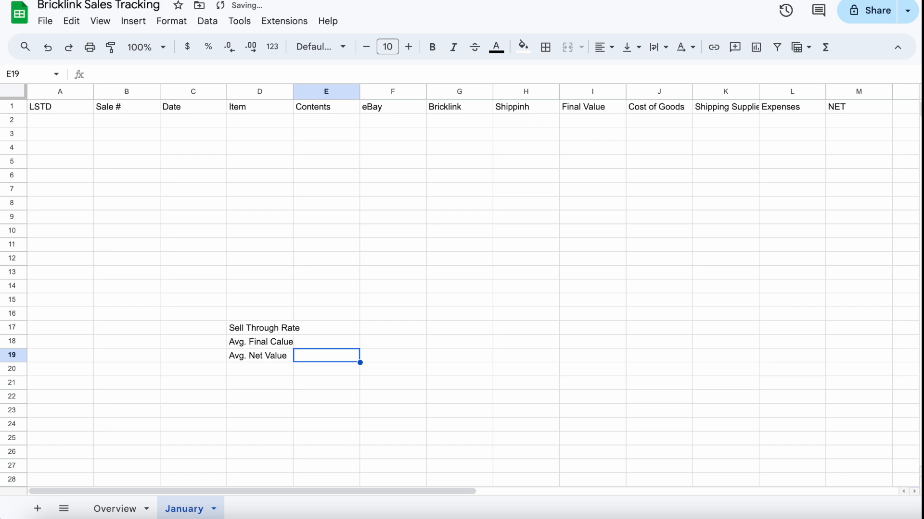
Enter the labels Day and Daily Average in cells A22 and A23.
click(63, 400)
text(Day)
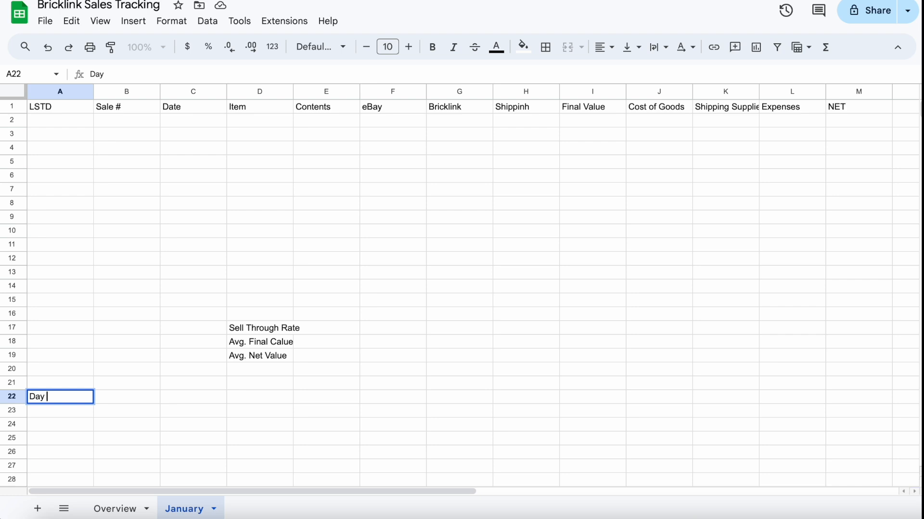
key(Return)
text(Daily Average)
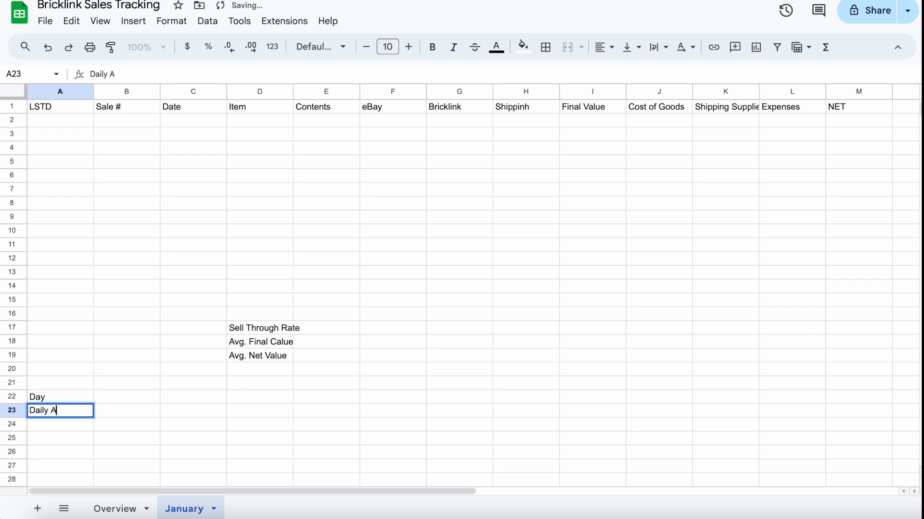
key(Return)
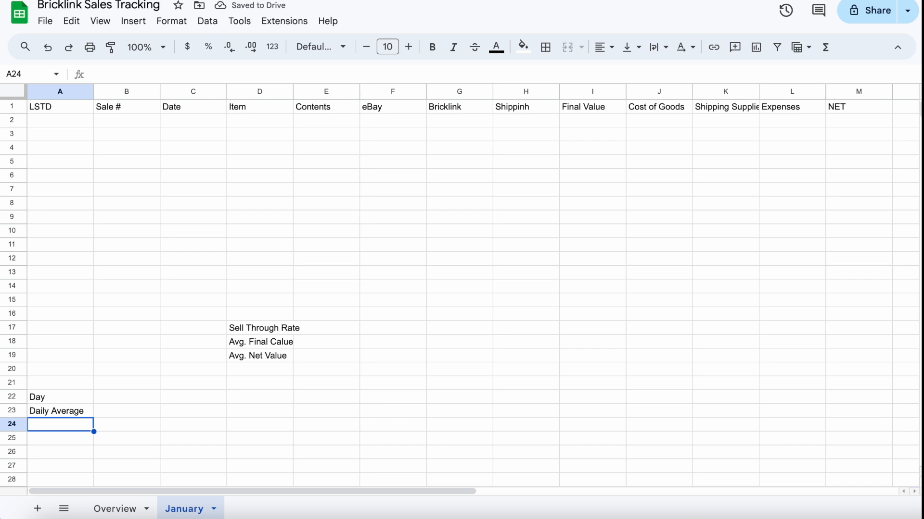
Replace the label in A23 with DAV and enter DAS in A24.
key(Up)
drag(144, 73, 80, 75)
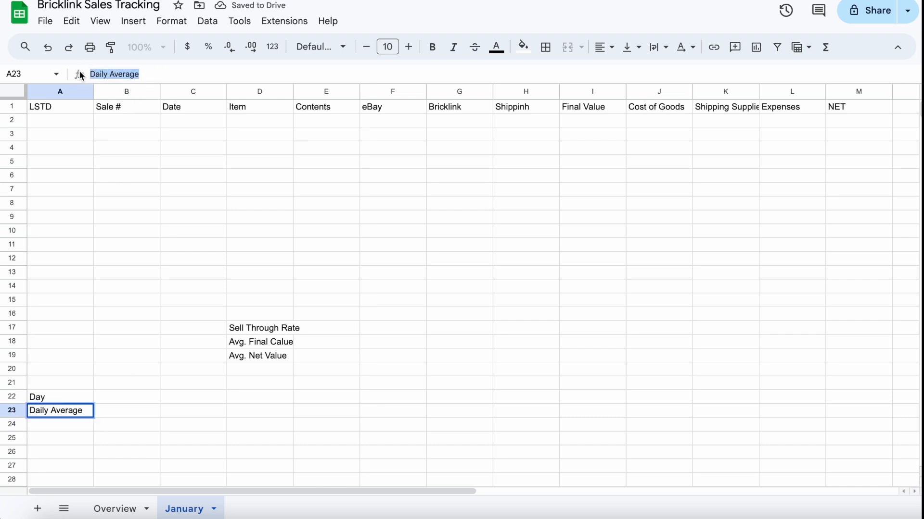
text(DAV)
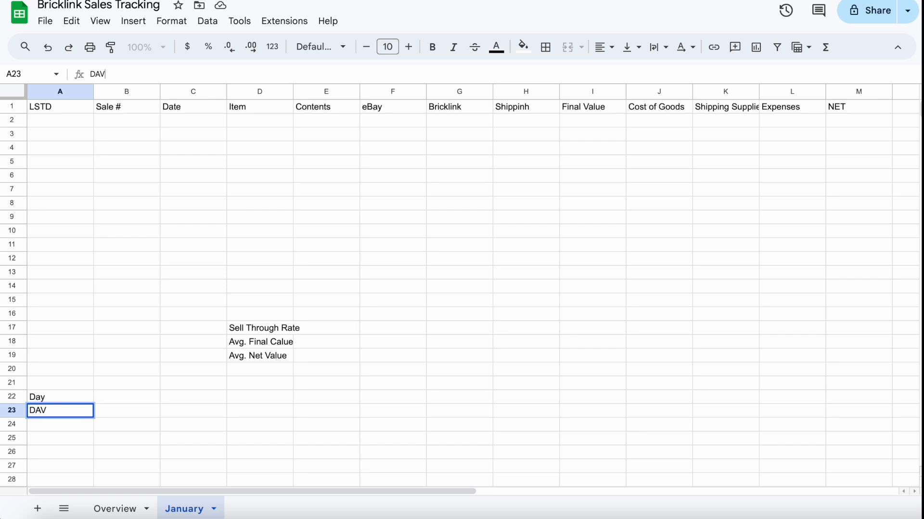
key(Return)
text(DAS)
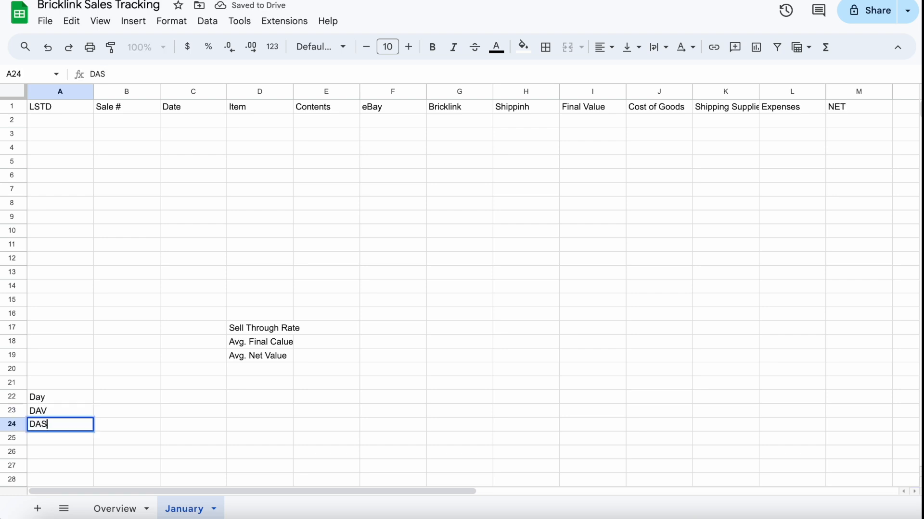
key(Tab)
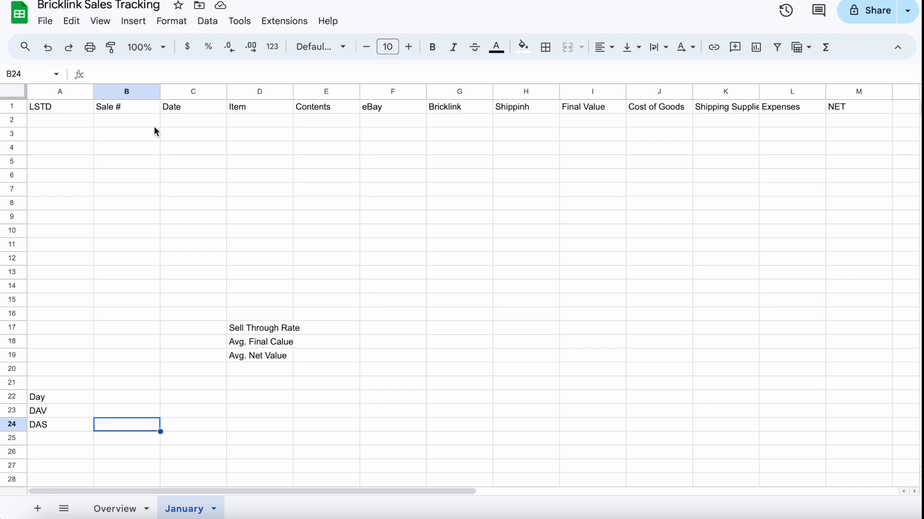
Enter the date 1/1/2025 in cell C2, the first row of the Date column.
click(190, 124)
text(1/1/20245)
key(BackSpace)
key(BackSpace)
text(5)
key(Return)
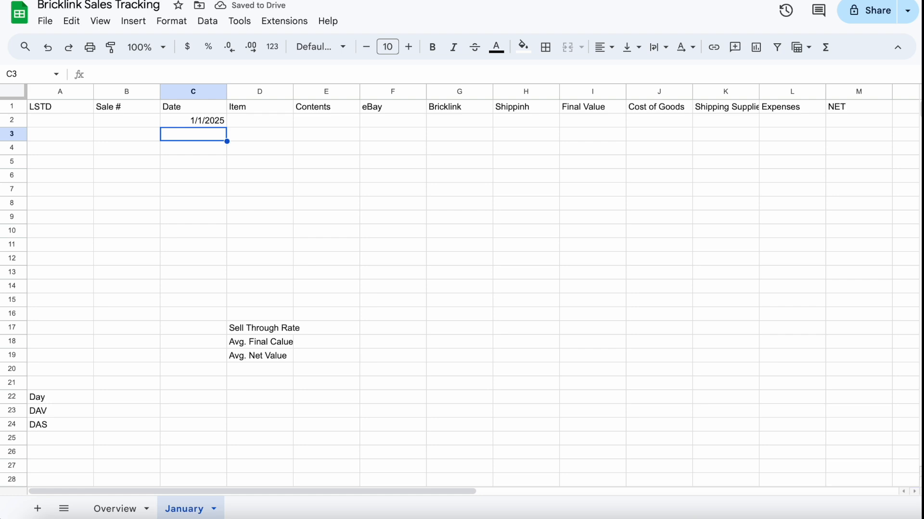
Enter 5 in cell A2, the first row of the LSTD column.
key(Left)
key(Left)
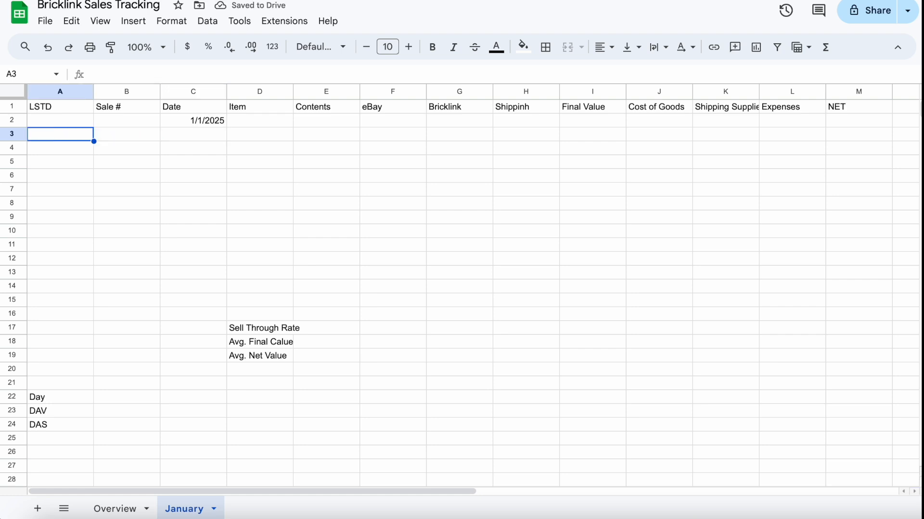
key(Up)
text(5)
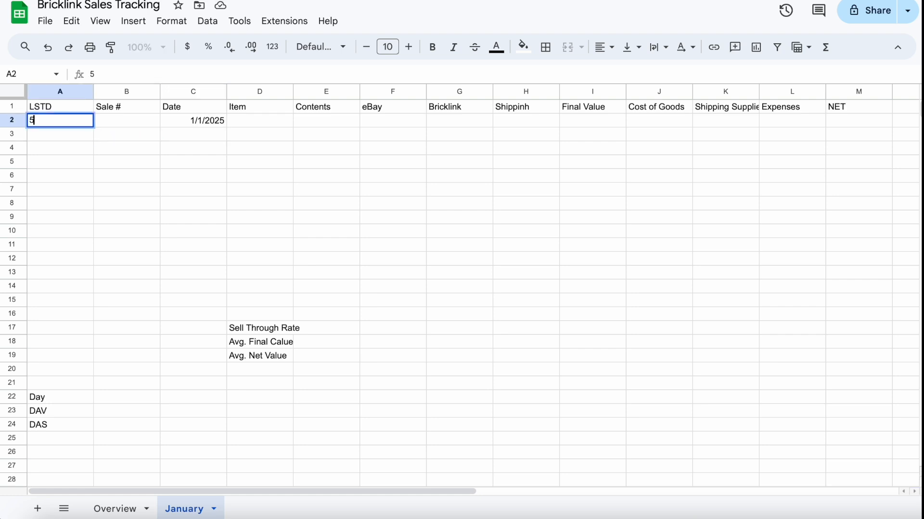
key(Tab)
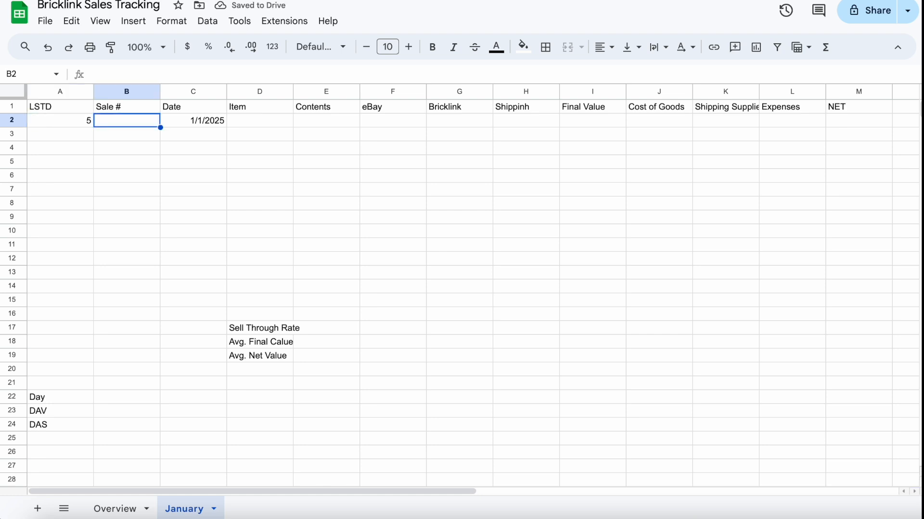
Enter 1 in each of the cells B2 to B5 of the Sale # column.
text(1)
key(Return)
text(1)
key(Return)
text(1)
key(Return)
text(1)
key(Return)
text(1)
key(BackSpace)
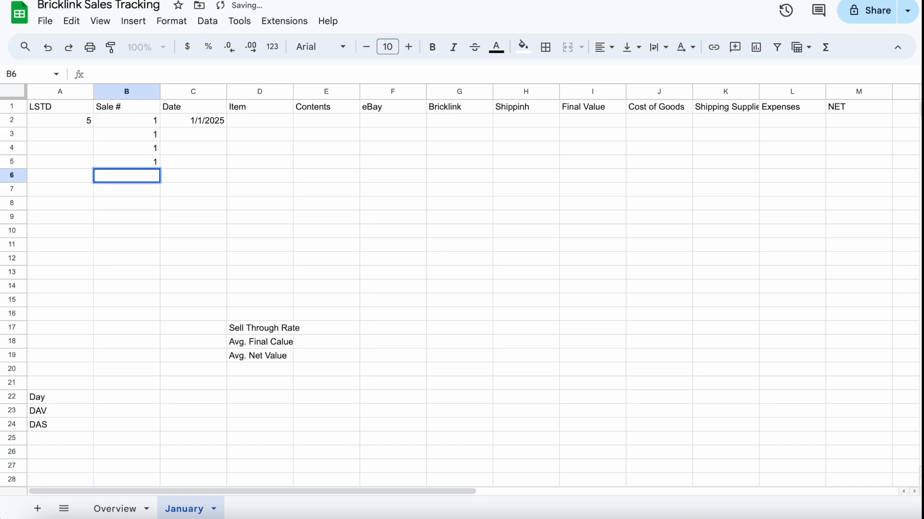
Copy the date in C2 into cells C3, C4 and C5 of the Date column.
key(Right)
key(Up)
key(Up)
key(Up)
key(Up)
key(ctrl+c)
key(Down)
key(ctrl+v)
key(Down)
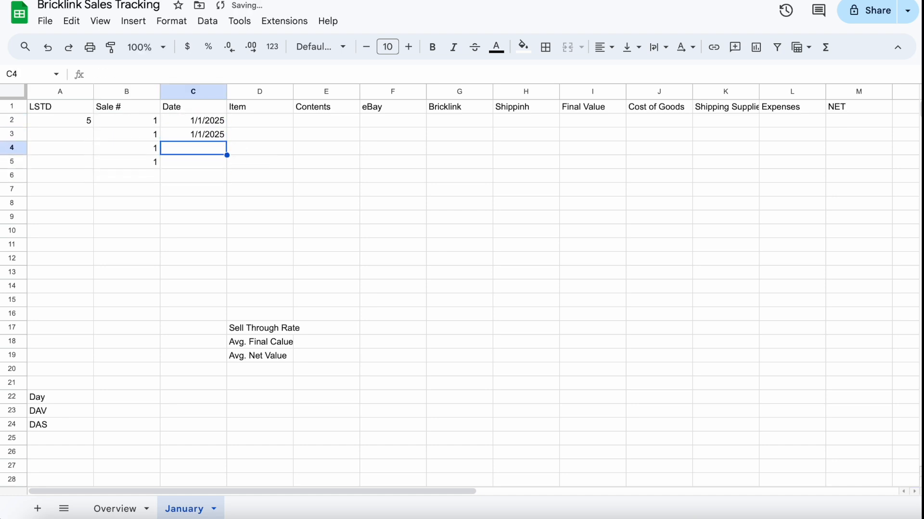
key(ctrl+v)
key(Down)
key(ctrl+v)
Fill row 2 with the item Video Game, the contents Pokemon and an eBay amount of 50.
key(Up)
key(Up)
key(Down)
key(Down)
key(Right)
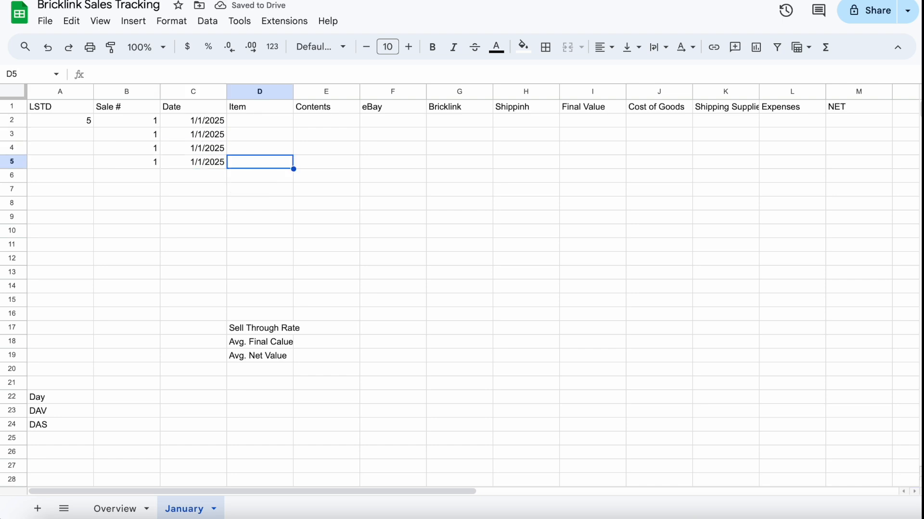
key(Up)
key(Up)
key(Up)
text(Video Game)
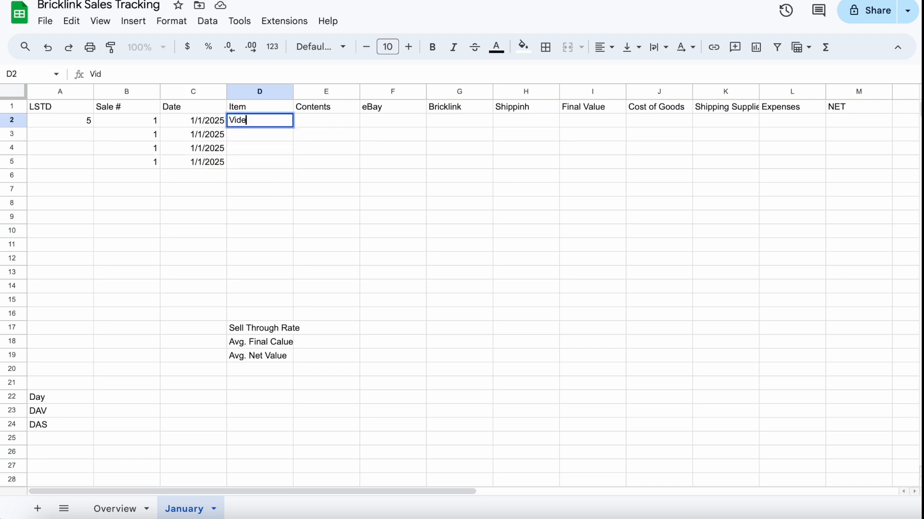
key(Tab)
text(Pokemon)
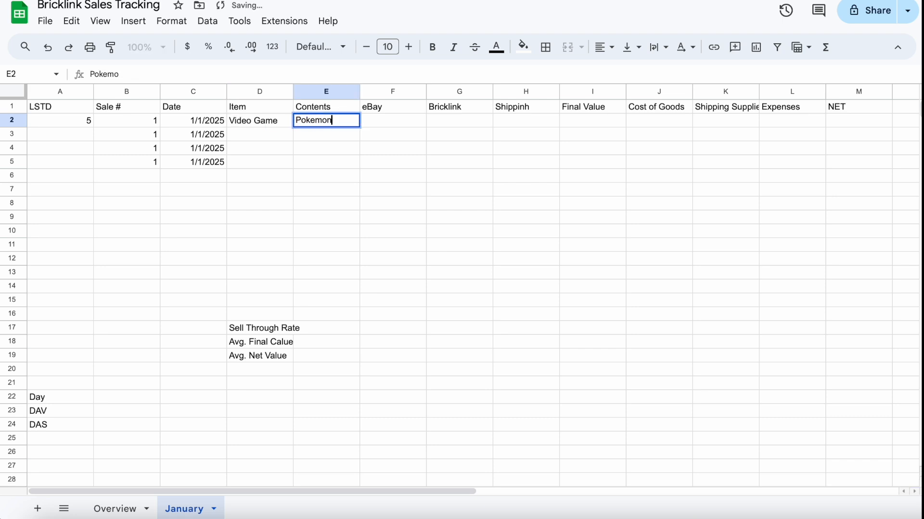
key(Tab)
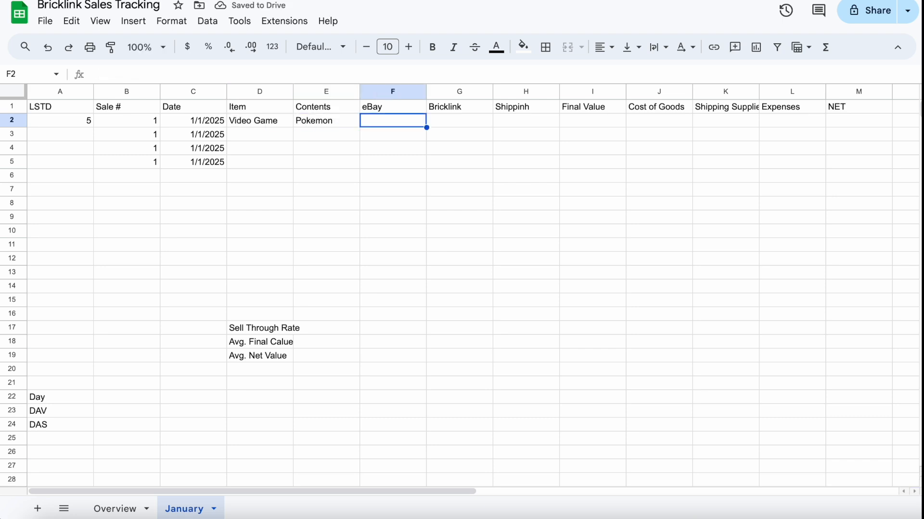
text(50)
key(Return)
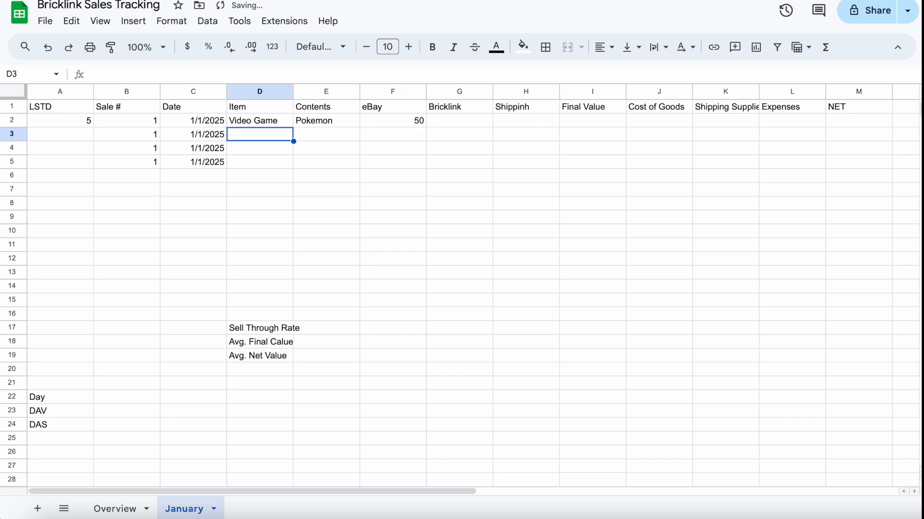
Correct the misspelled header in cell H1 to Shipping.
click(527, 108)
text(Shipping)
key(Return)
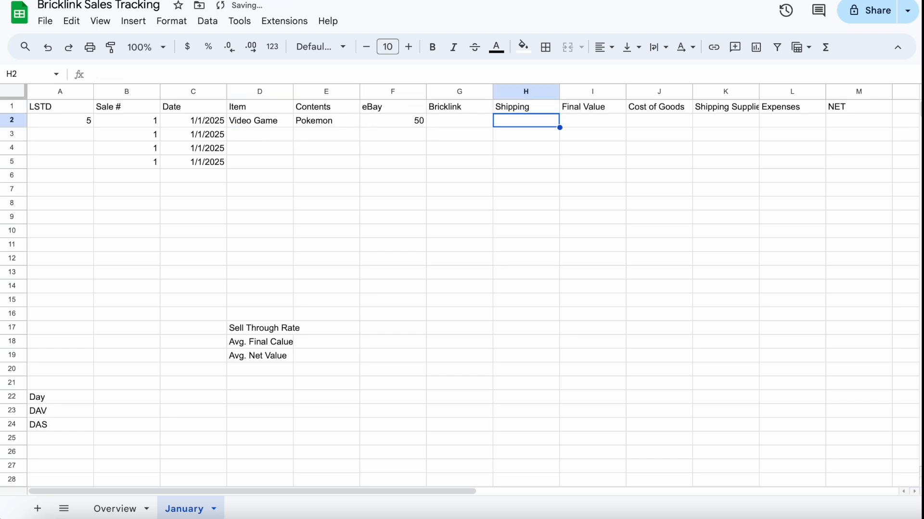
Format the columns from eBay (F) through NET (M) as currency.
click(397, 93)
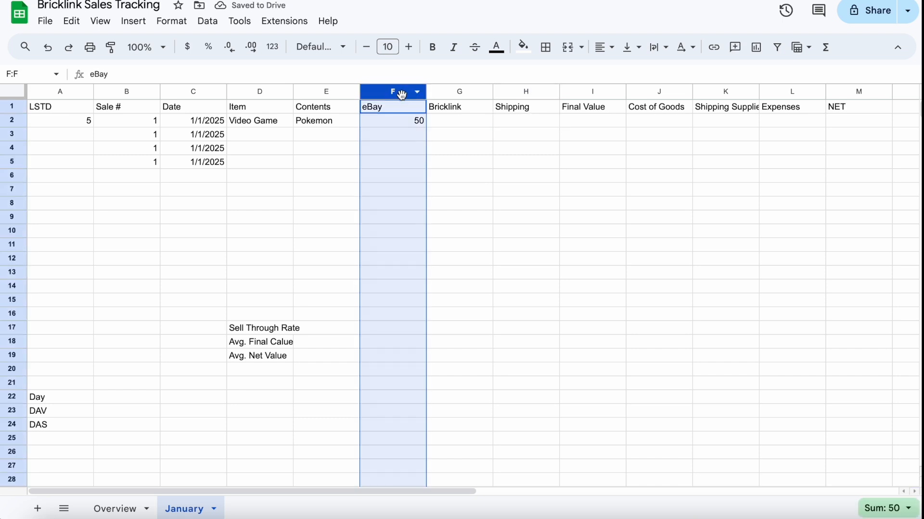
click(188, 48)
click(512, 126)
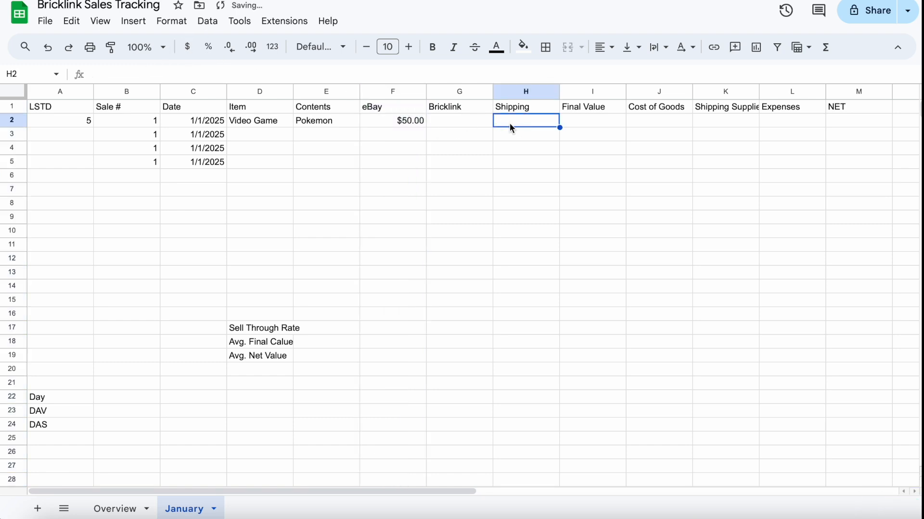
click(449, 92)
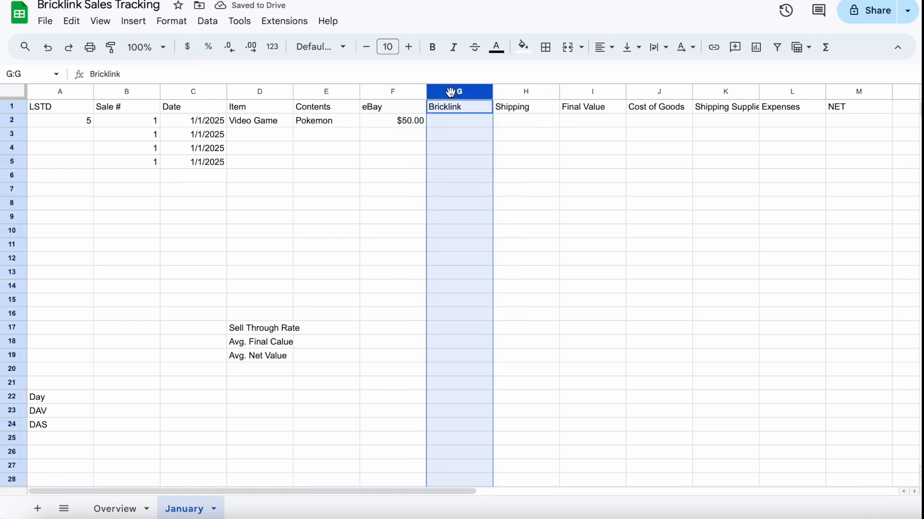
shift+click(849, 97)
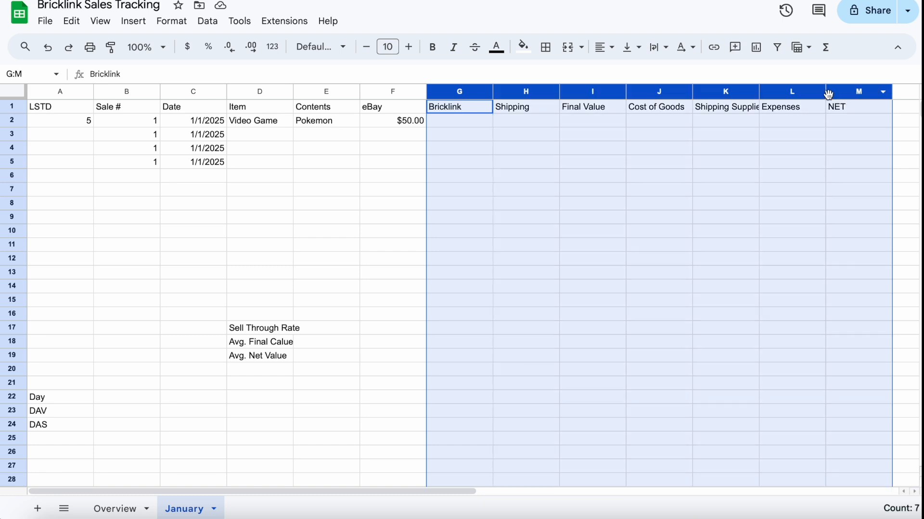
click(189, 48)
click(464, 122)
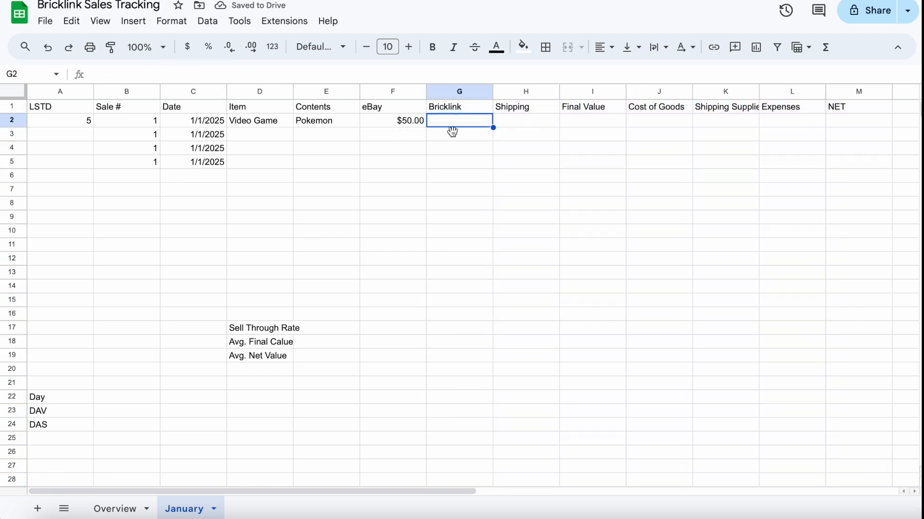
Enter -4.00 as the Shipping cost in H2 and total F2:H2 with SUM in the Final Value cell I2.
click(520, 124)
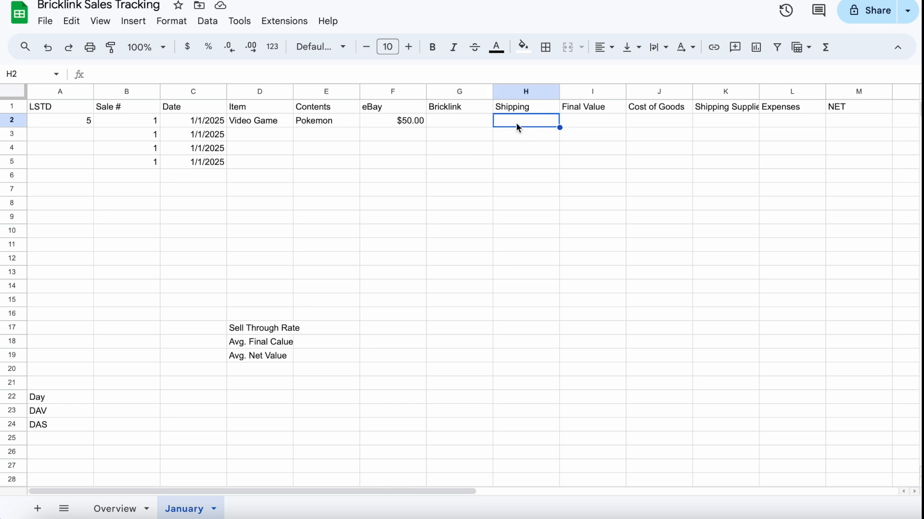
text(-4.00)
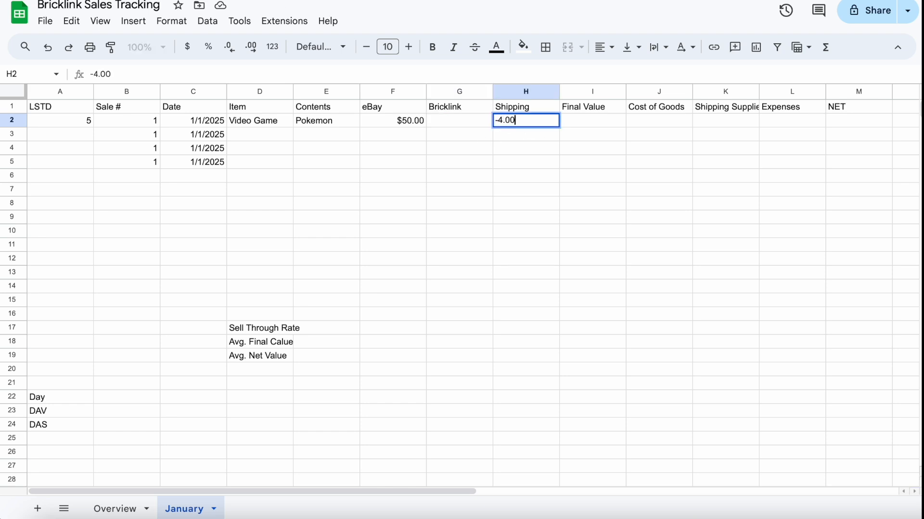
key(Tab)
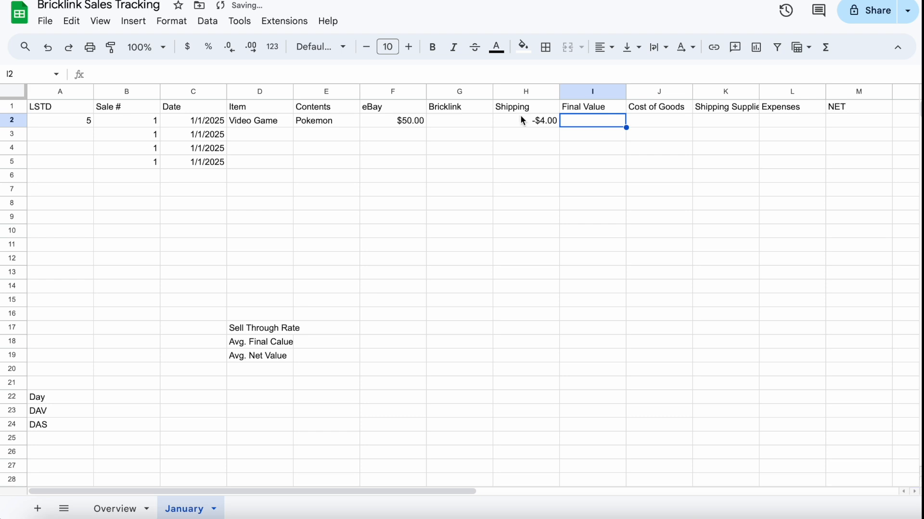
click(830, 51)
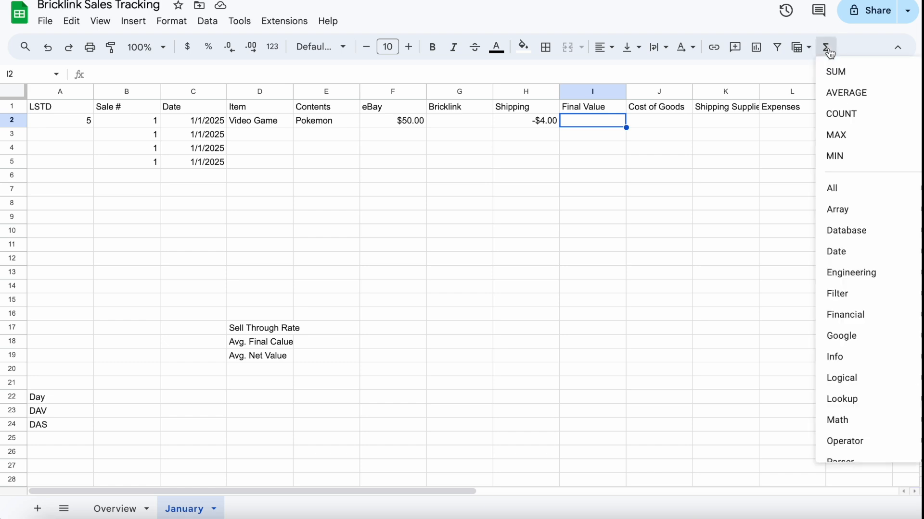
click(839, 76)
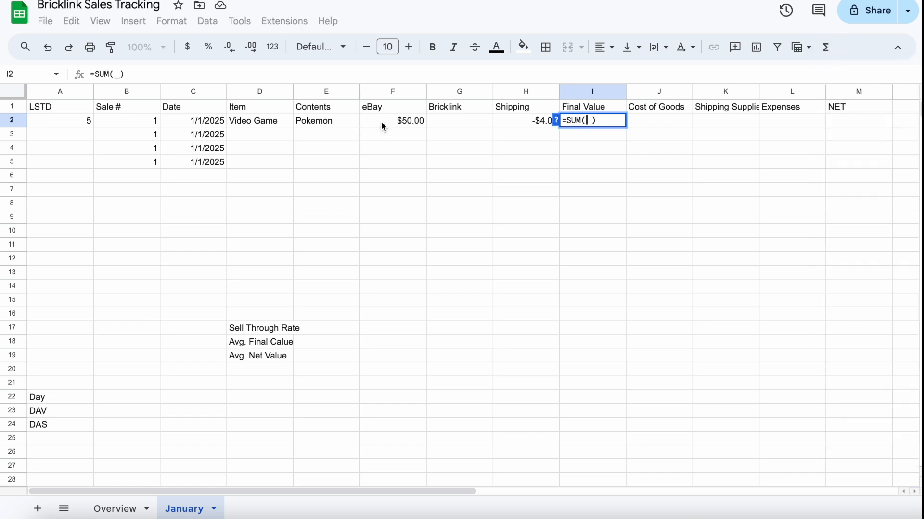
drag(381, 121, 525, 126)
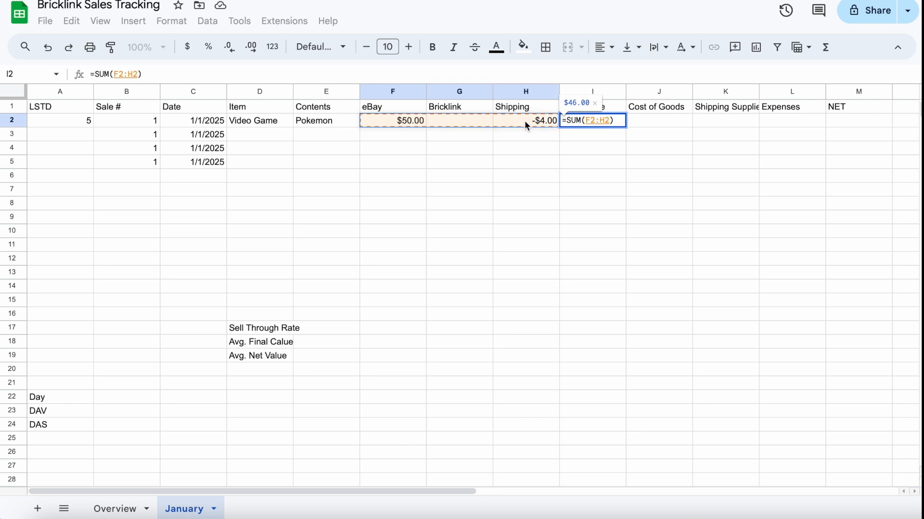
key(Return)
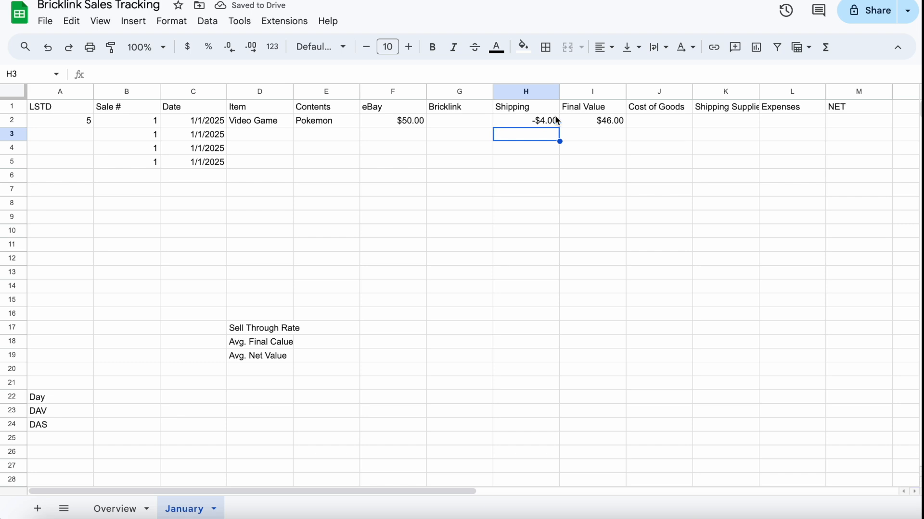
Enter 0 for Cost of Goods, Shipping Supplies and Expenses in cells J2, K2 and L2.
click(663, 117)
text(0)
key(Tab)
text(0)
key(Tab)
text(0)
key(Tab)
click(726, 189)
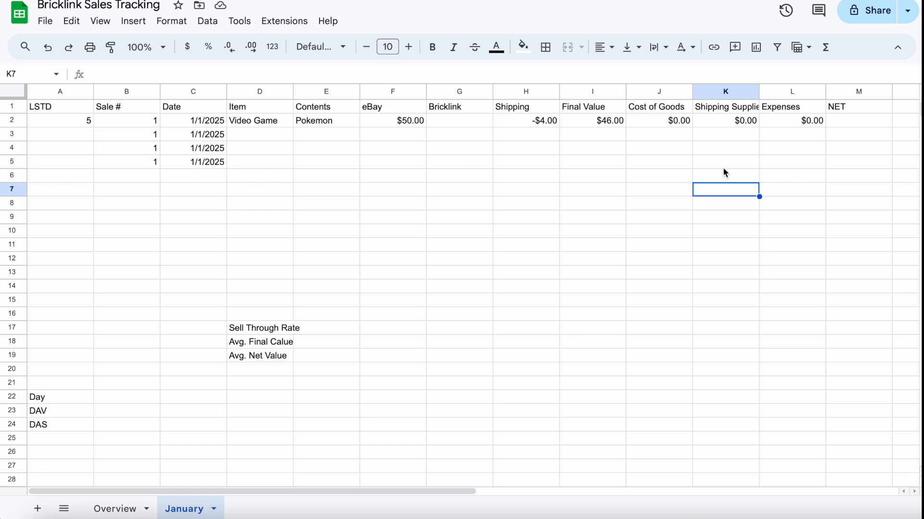
Total the Final Value cells I2:I5 with a SUM formula in the NET cell M5.
click(849, 163)
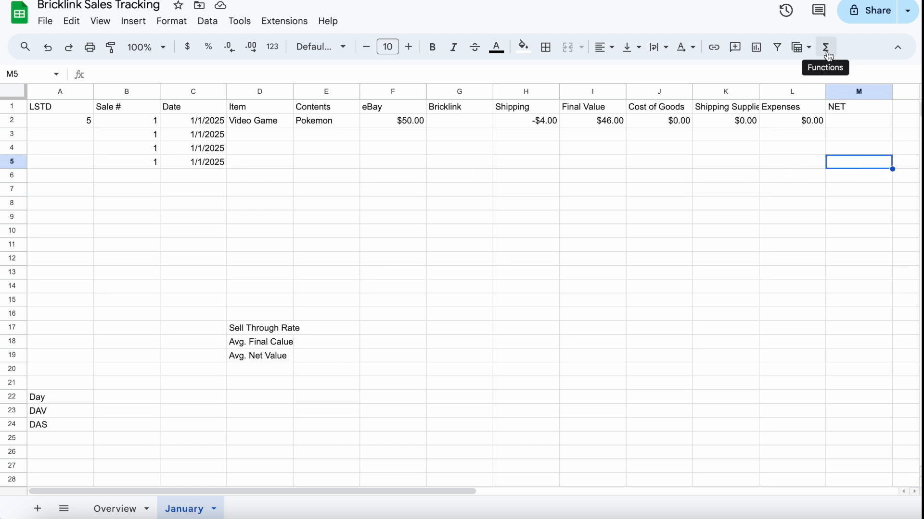
click(828, 57)
click(838, 72)
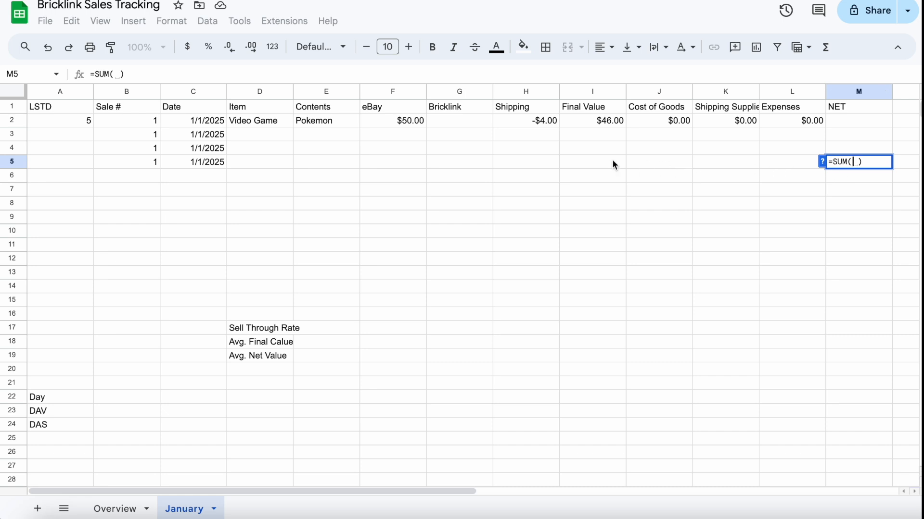
drag(594, 162, 601, 128)
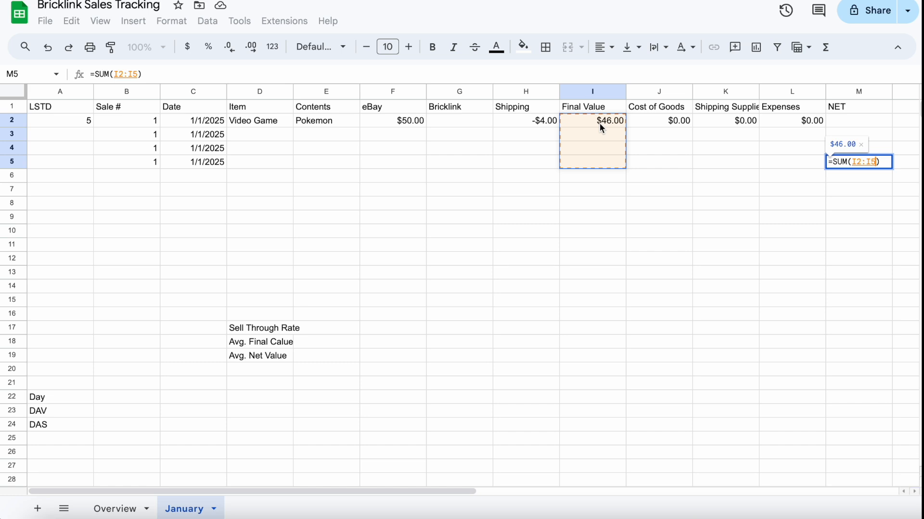
key(Return)
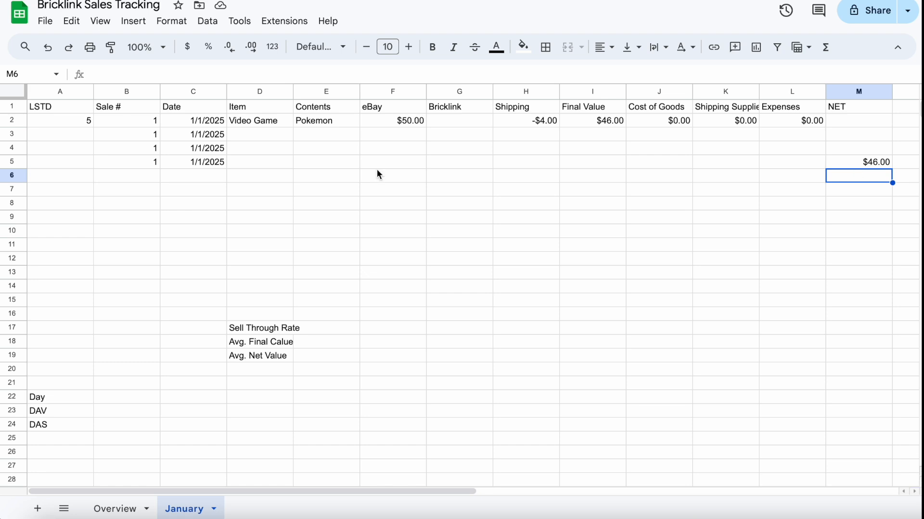
Fill row 3 with the item Lego, the contents Minifigures, a Bricklink amount of 20 and Shipping of -4.
click(281, 143)
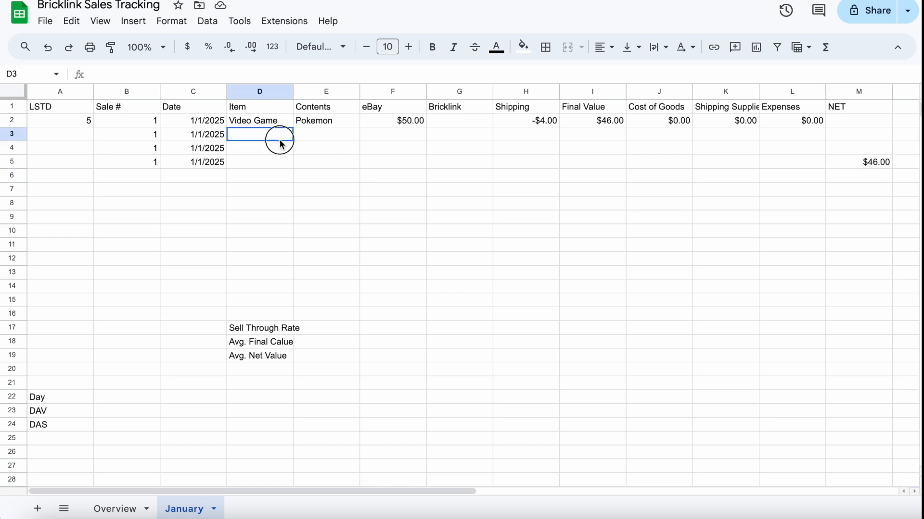
text(Lego)
key(Tab)
text(Mi)
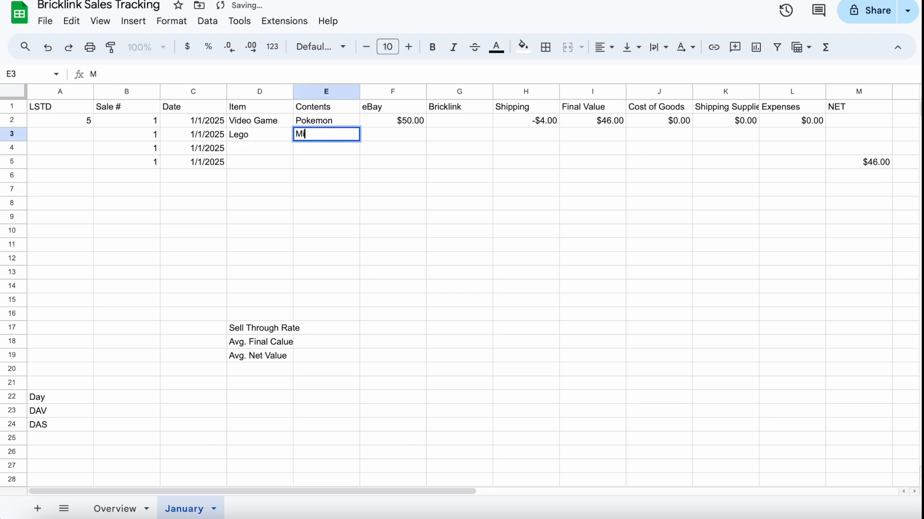
text(nifigures)
key(Tab)
key(Tab)
text(20)
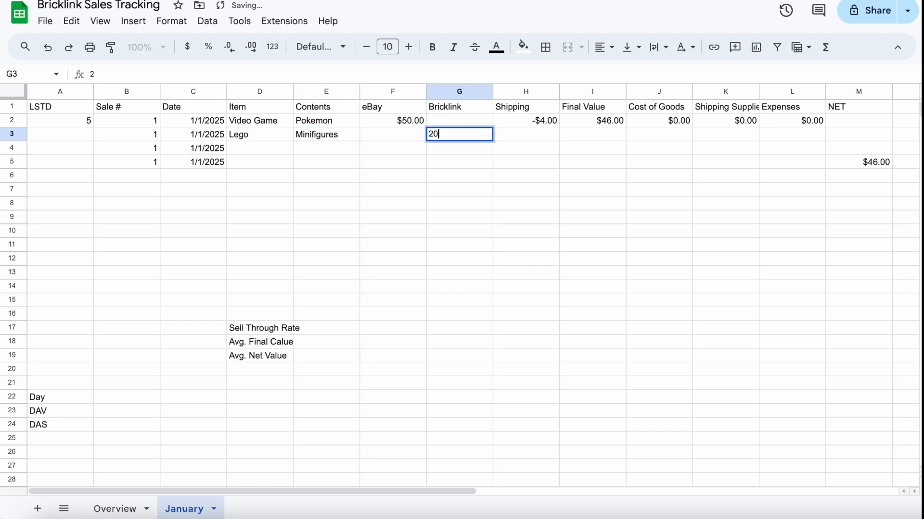
key(Tab)
text(-4)
key(Tab)
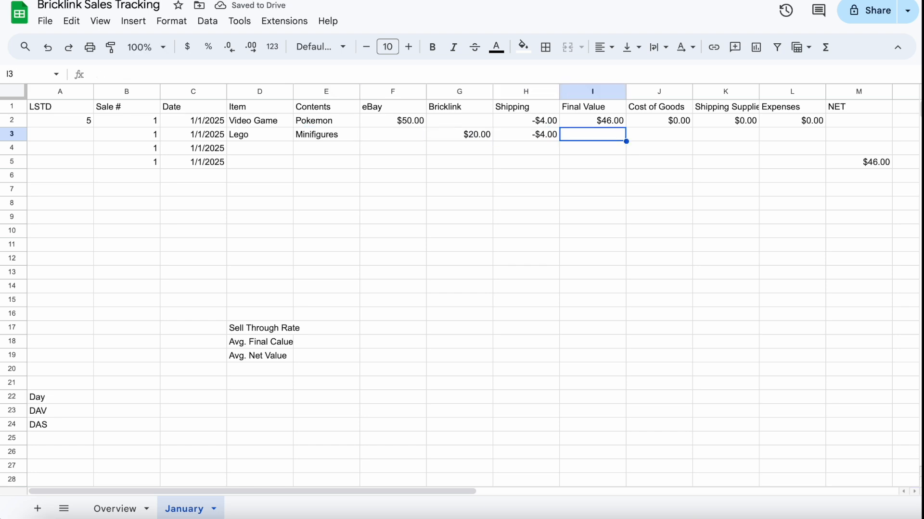
click(826, 53)
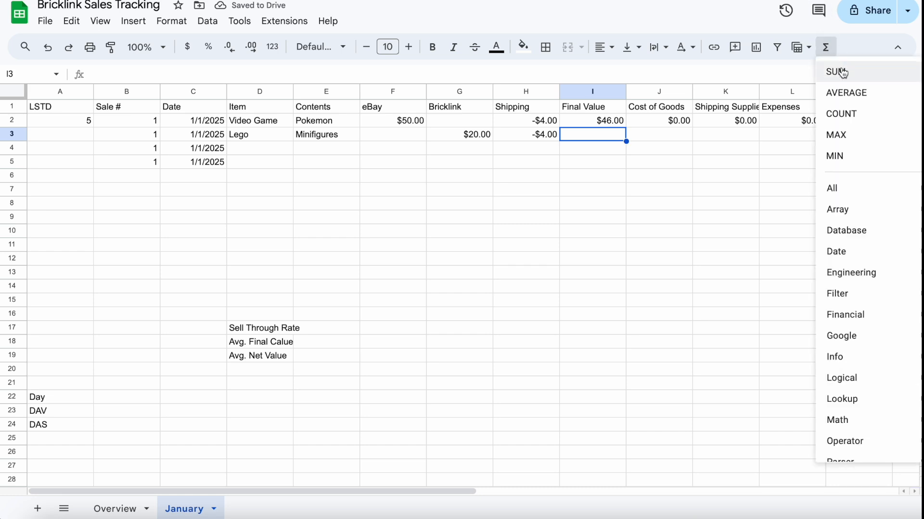
click(837, 72)
drag(327, 135, 522, 134)
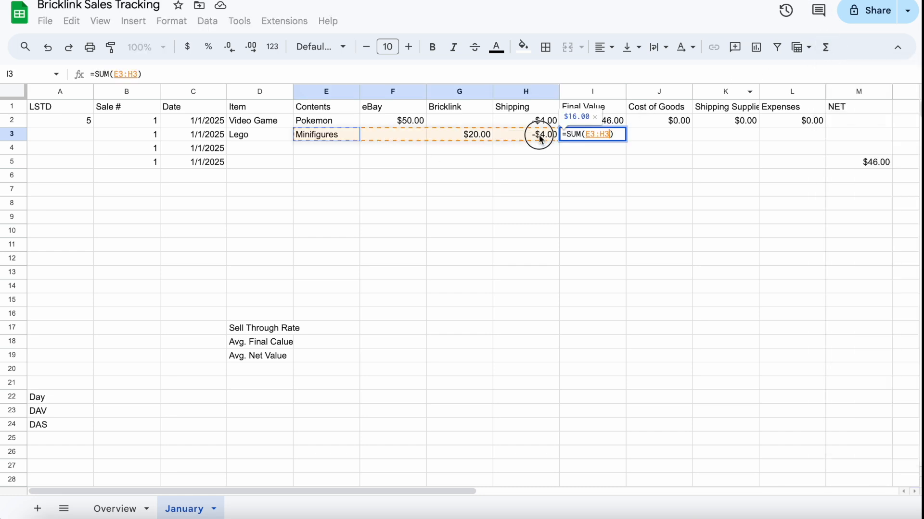
key(Return)
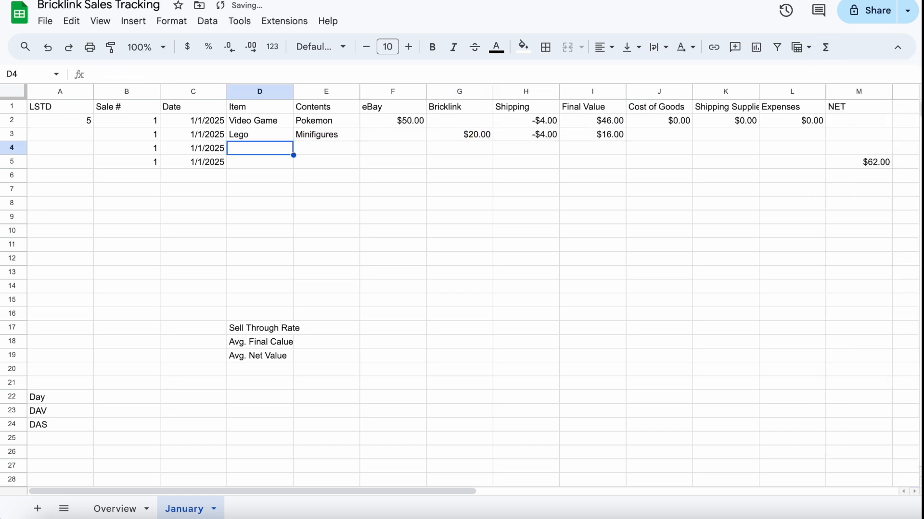
click(616, 135)
key(Delete)
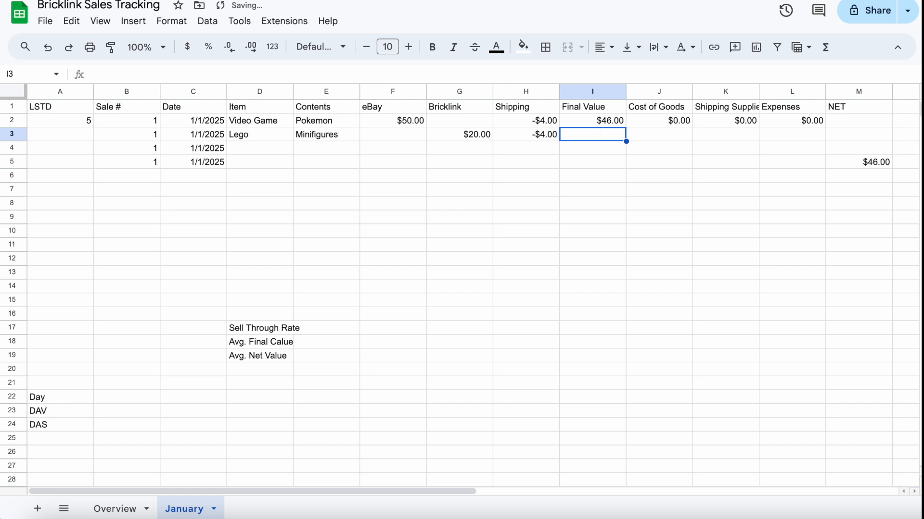
Copy the Final Value formula from I2 into cell I3.
click(591, 123)
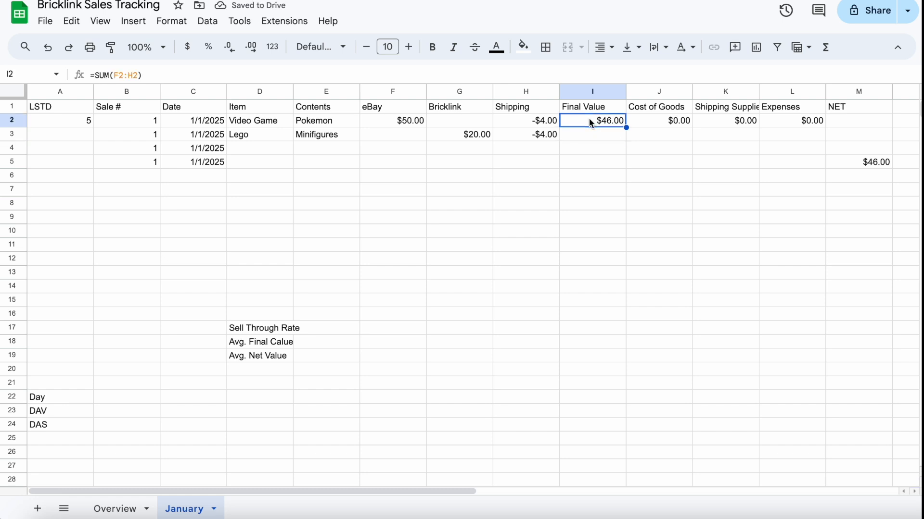
key(ctrl+c)
key(Down)
key(ctrl+v)
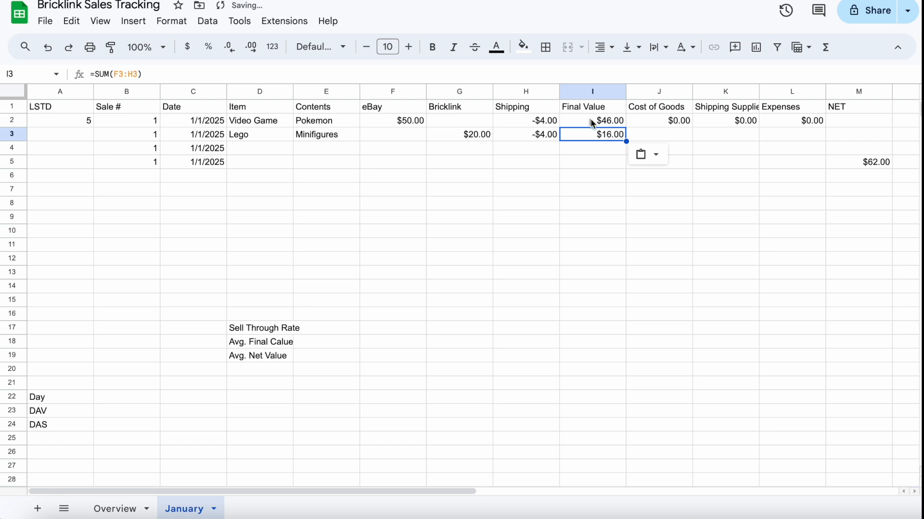
Copy the zero Cost of Goods, Shipping Supplies and Expenses values from J2:L2 into row 3.
drag(671, 122, 804, 120)
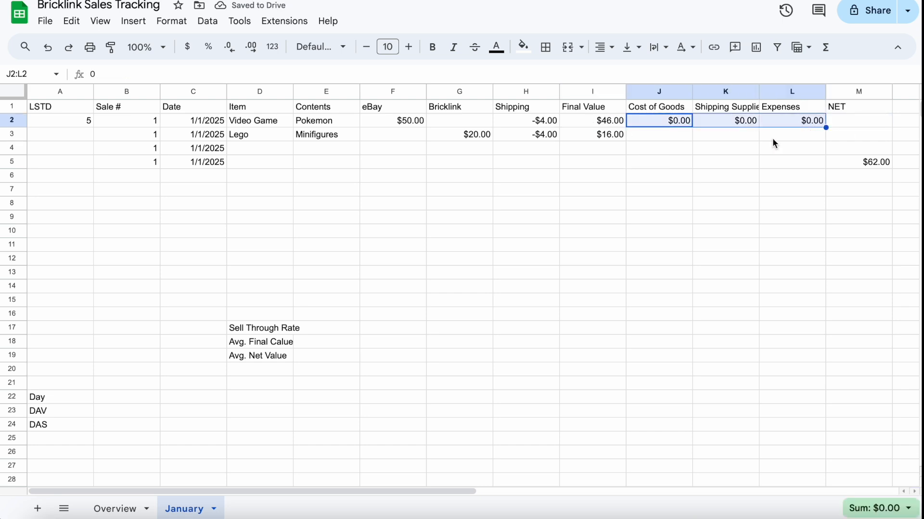
click(662, 142)
key(ctrl+v)
Fill row 4 with the item Lego, the contents Parts, a Bricklink amount of 10 and Shipping of -4.
click(276, 151)
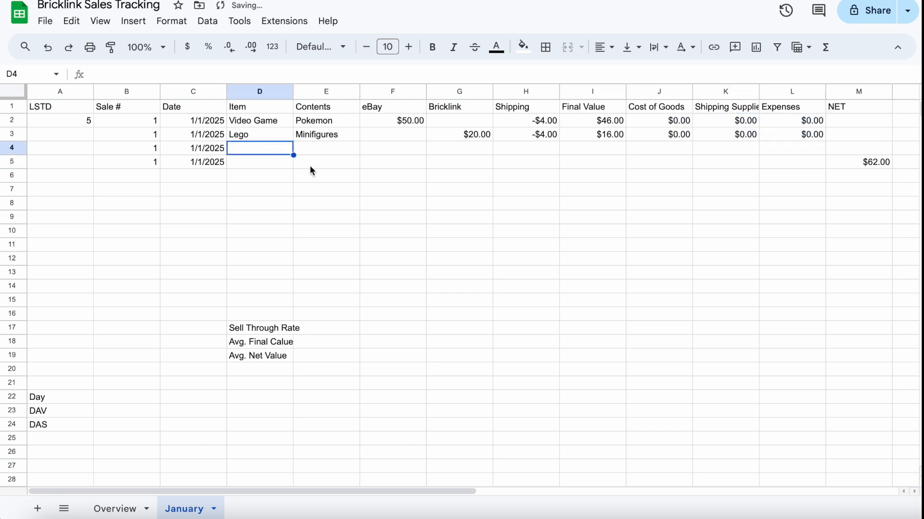
text(Lego)
key(Tab)
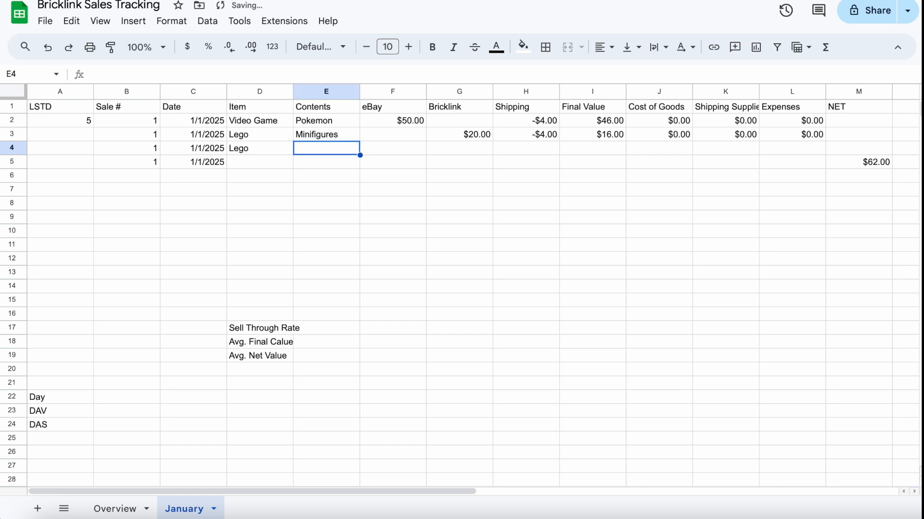
text(Parts)
key(Tab)
key(Tab)
text(10)
key(Tab)
text(-4)
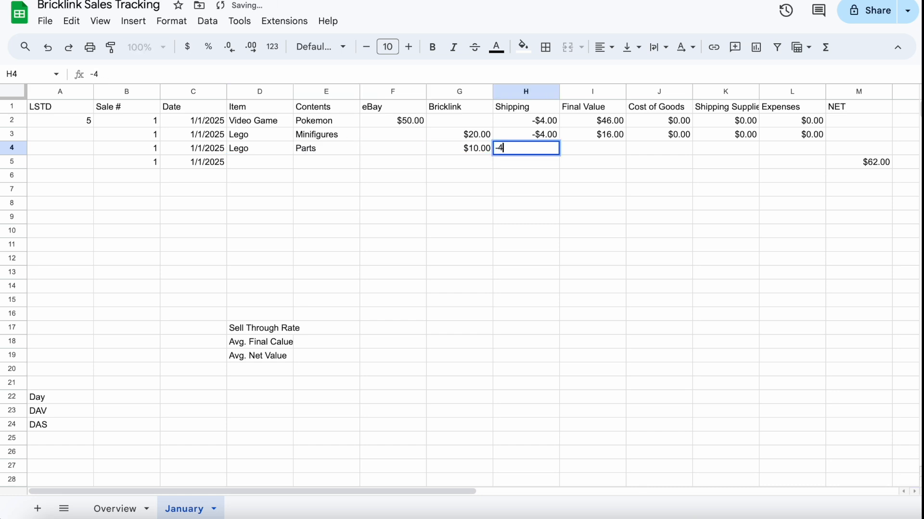
key(Tab)
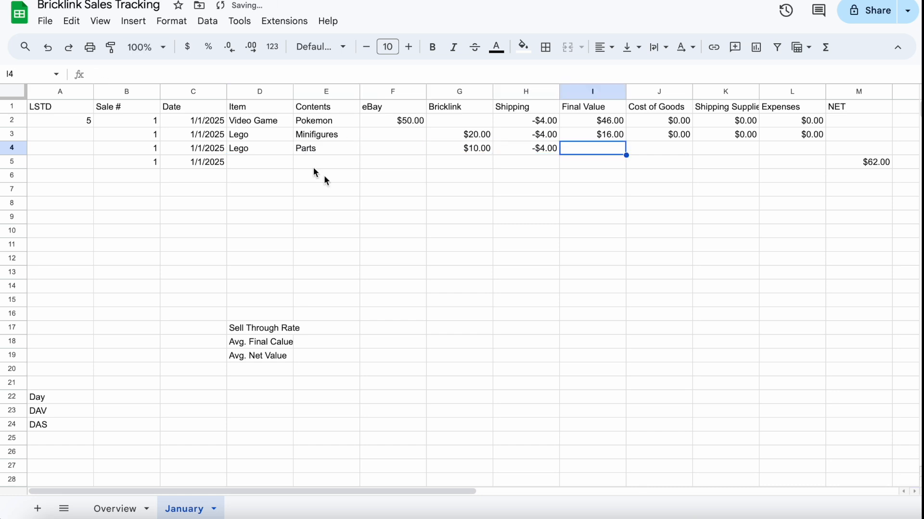
click(570, 121)
Fill row 5 with the item Action Figure, the contents Power Ranger, an eBay amount of 10 and Shipping of -4.
click(268, 166)
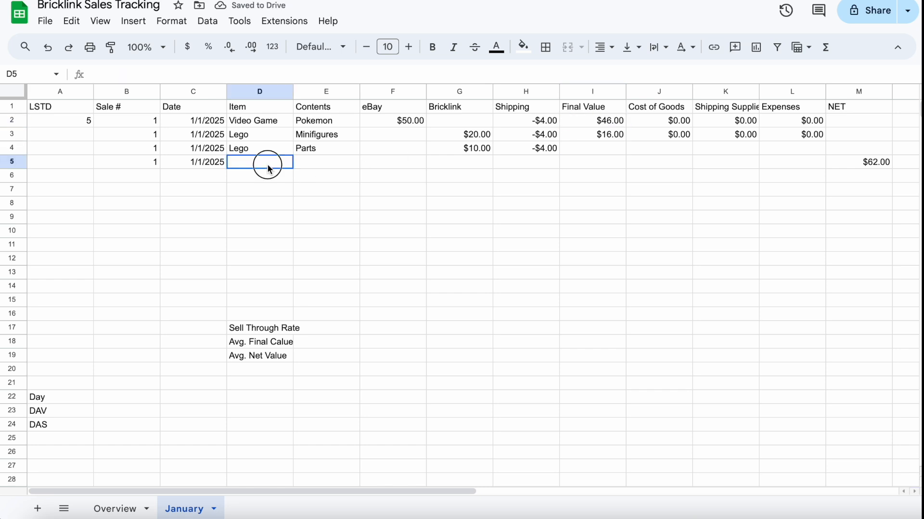
text(Actio)
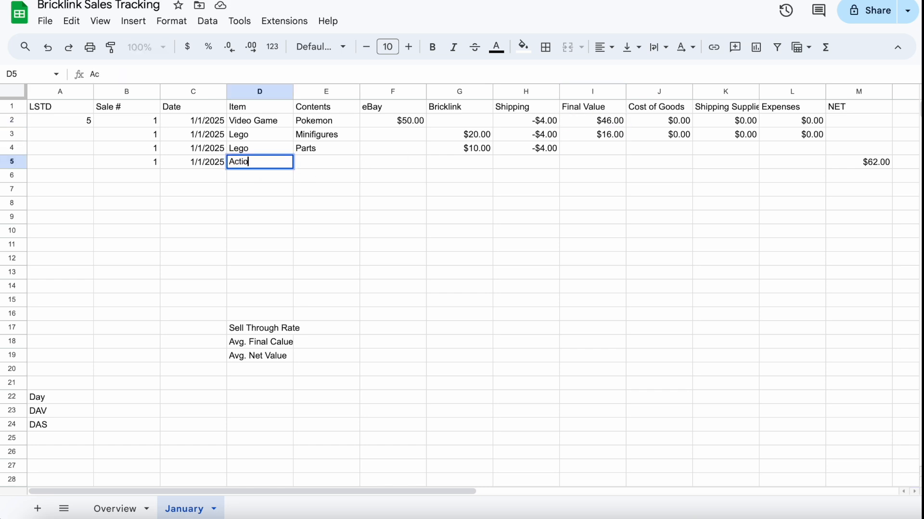
text(n Figure)
key(Tab)
text(Power Ranger)
key(Tab)
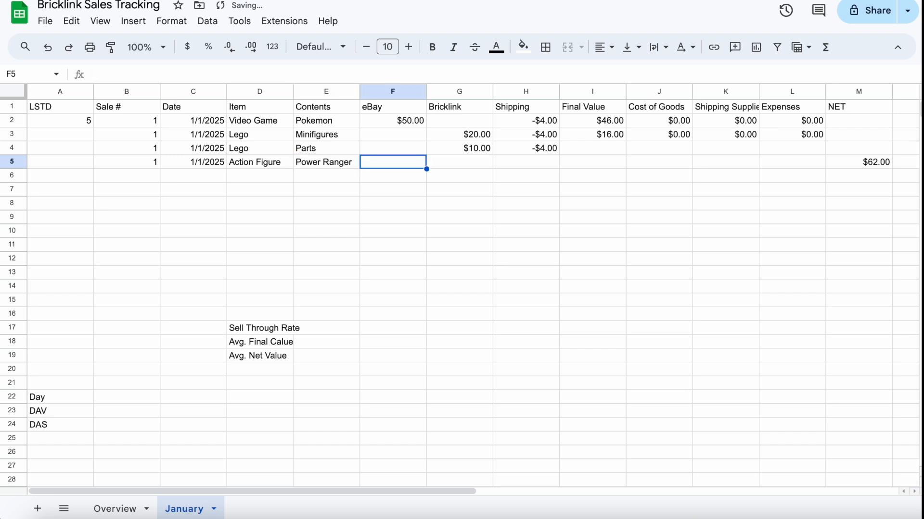
text(10)
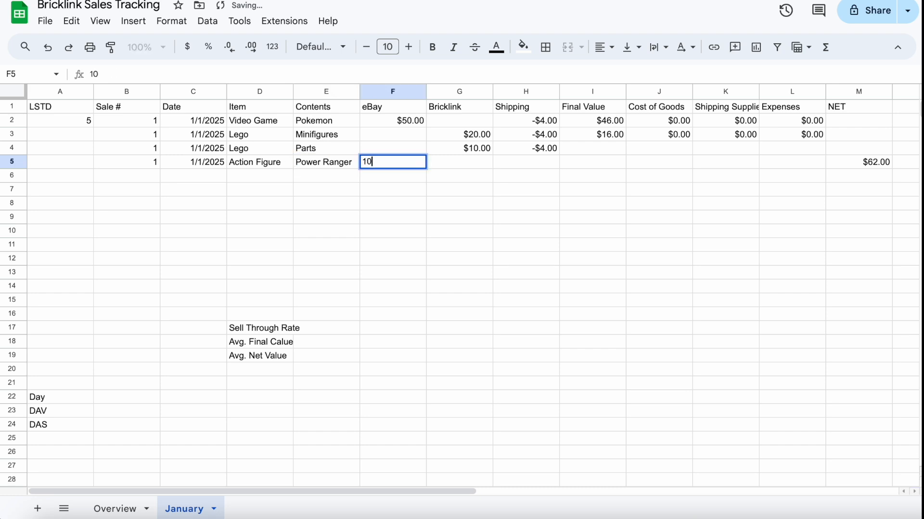
key(Tab)
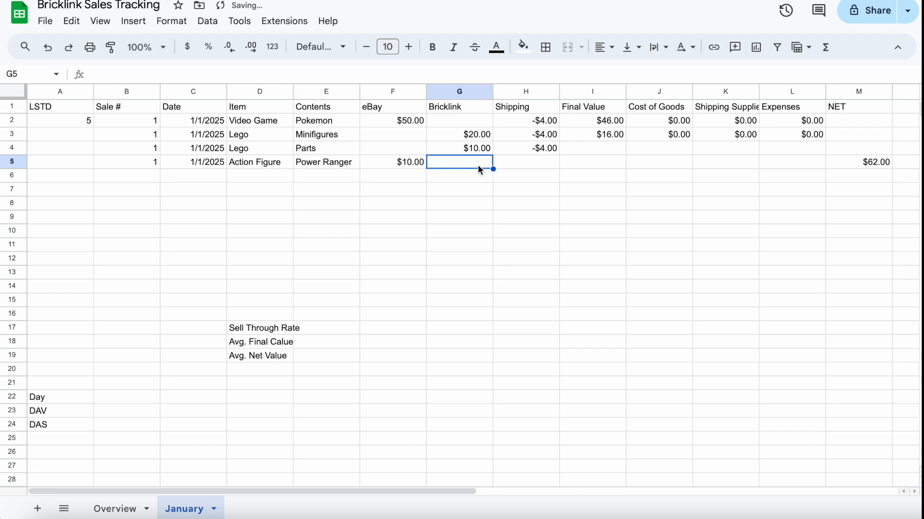
click(538, 165)
text(-4)
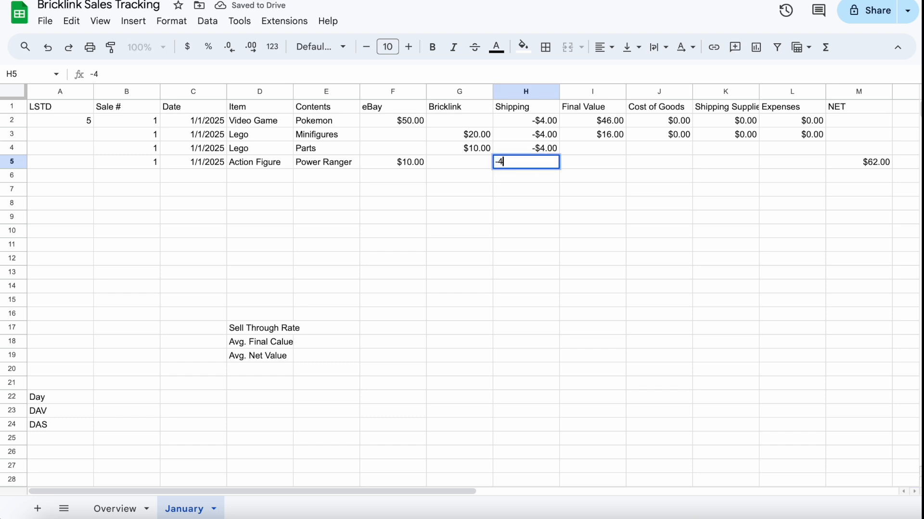
key(Tab)
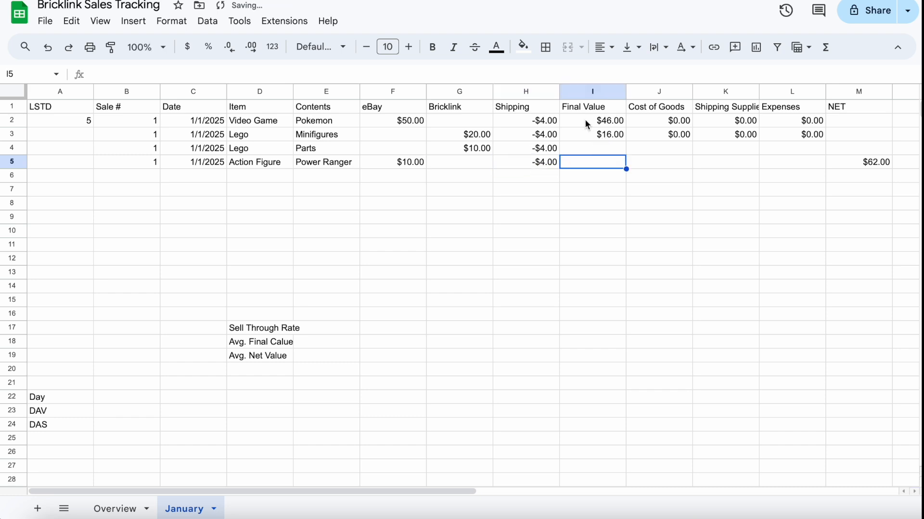
Fill the Final Value formulas and zero cost values from I2:L3 down through row 5.
drag(597, 122, 826, 141)
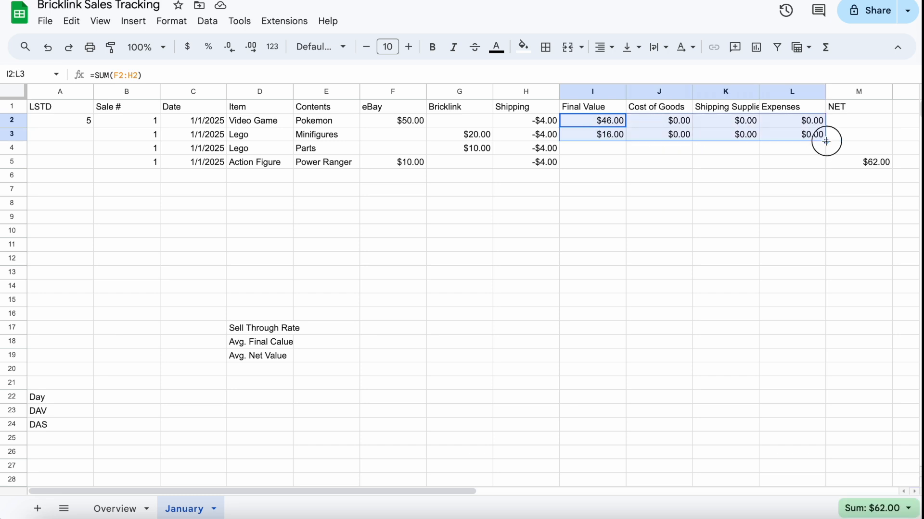
drag(825, 143, 824, 164)
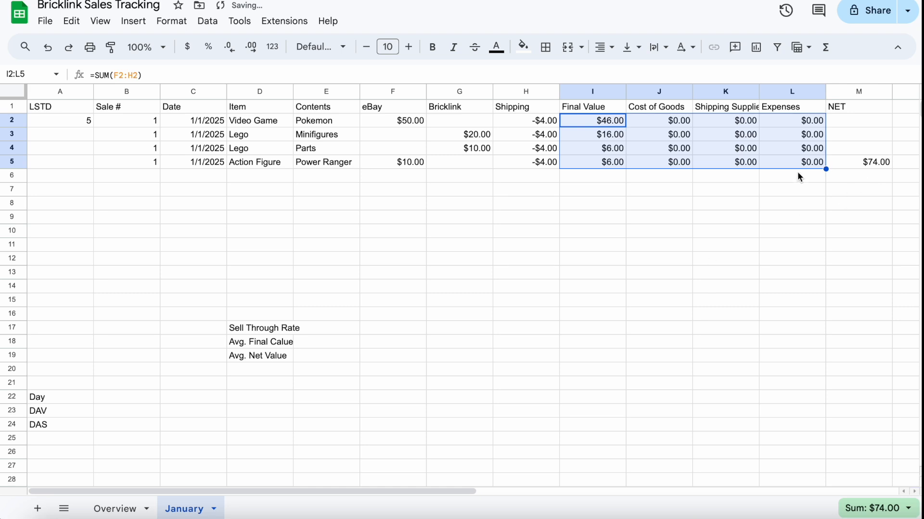
Insert a row above the Video Game sale with the item Cost of Goods, the contents Salvation Army and -6 under Cost of Goods.
right_click(16, 127)
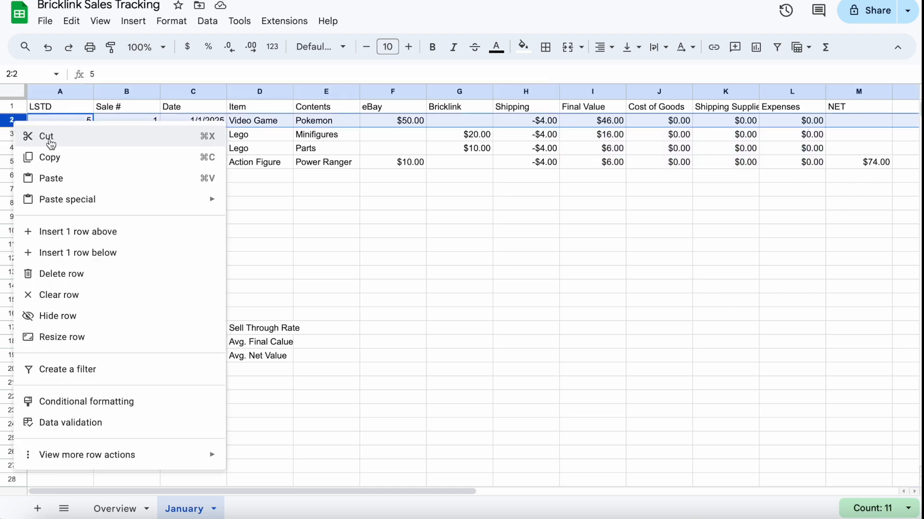
click(109, 233)
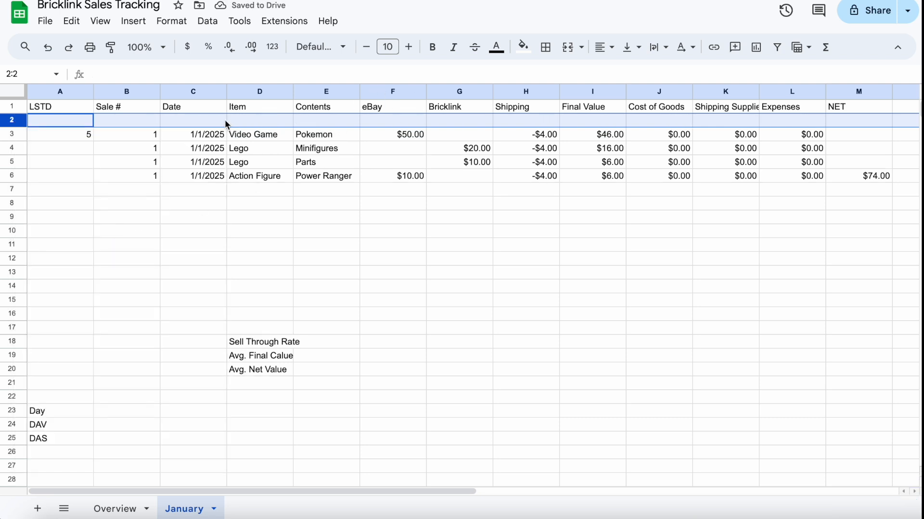
click(253, 121)
text(Cost of Goods)
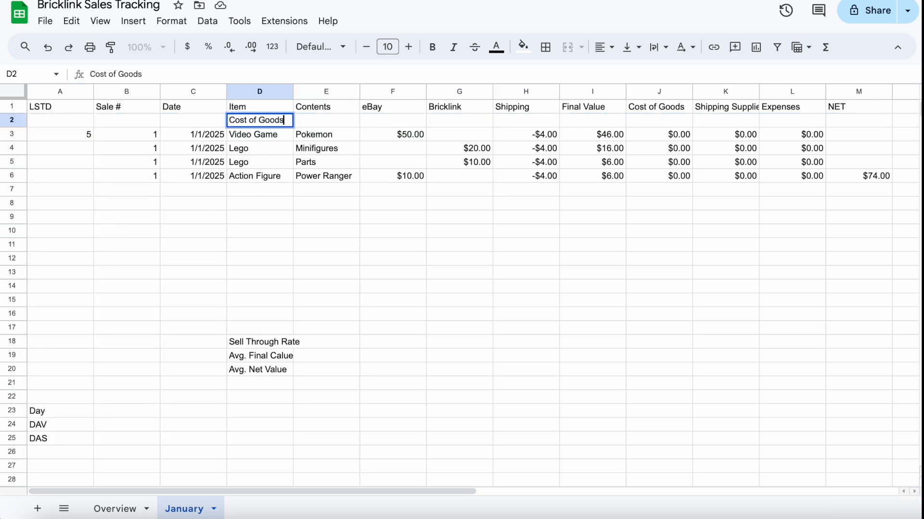
key(Tab)
text(Salvation Army)
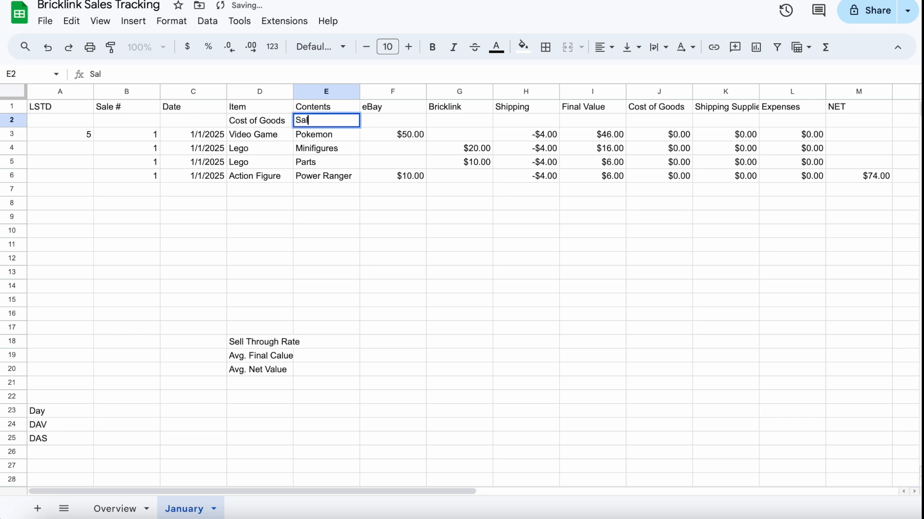
key(Tab)
key(Tab)
key(Tab)
key(Tab)
key(Tab)
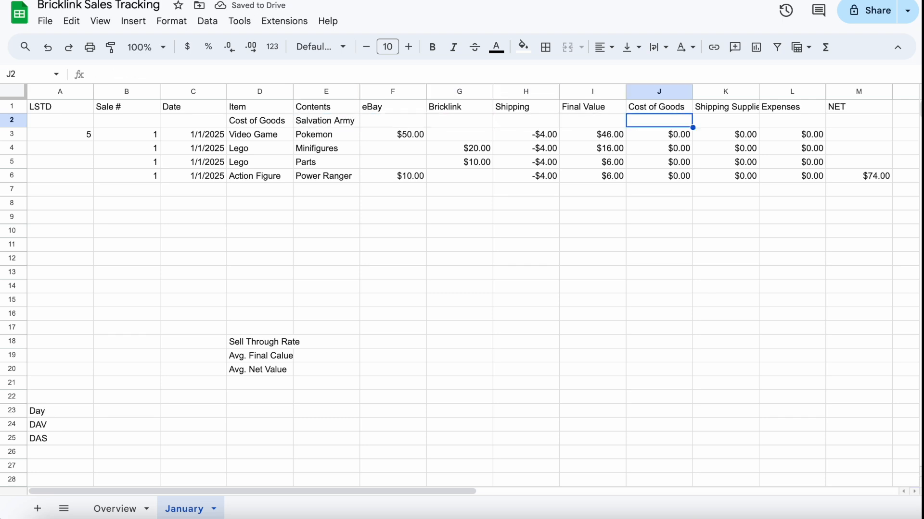
text(-6)
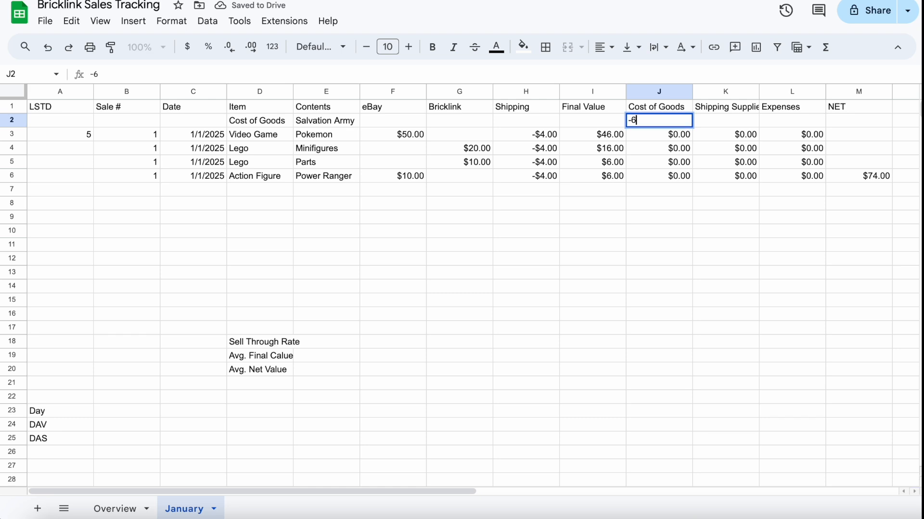
key(Return)
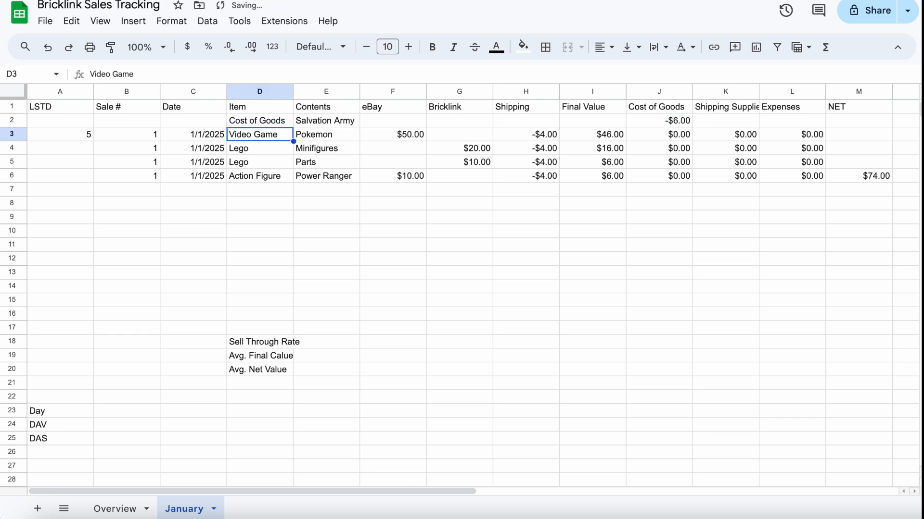
Insert a row above the Video Game sale with the item Shipping Supplies, the contents Staples and -2 under Shipping Supplies.
right_click(12, 134)
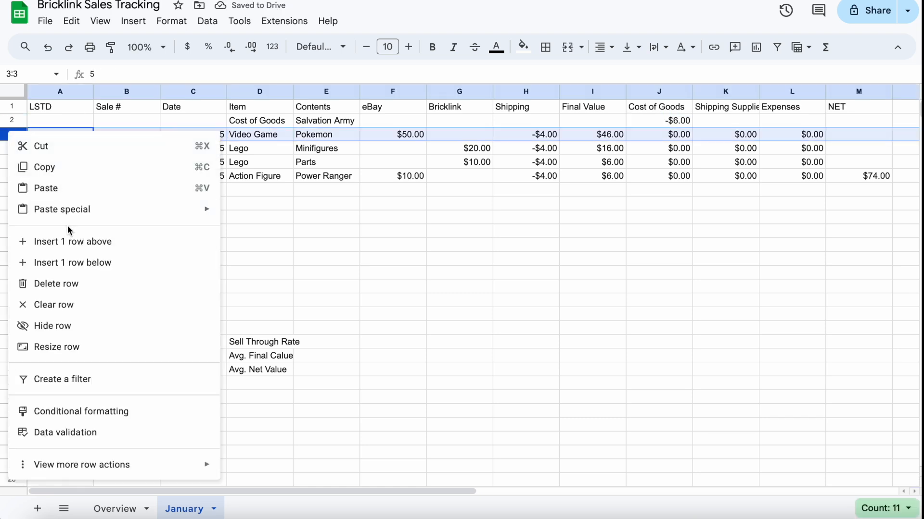
click(70, 242)
click(247, 136)
text(Shipping Supplies)
key(Tab)
text(Stapl)
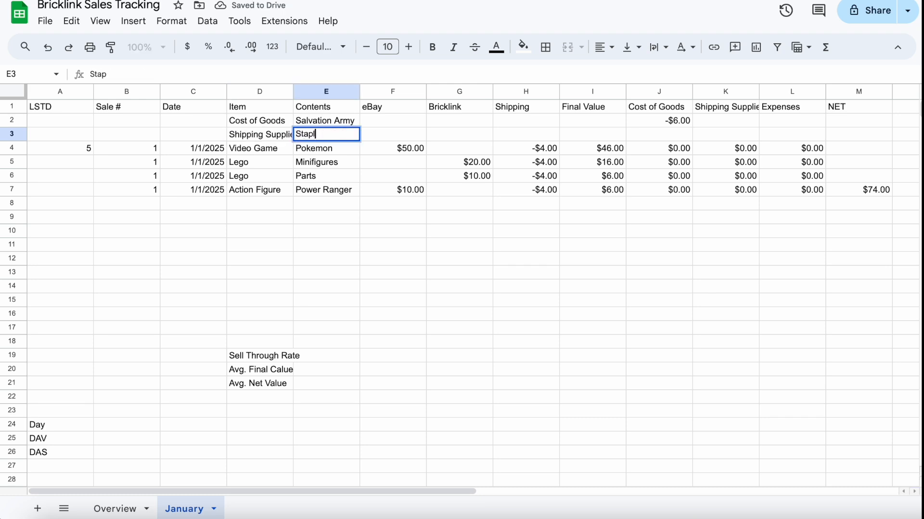
text(es)
key(Tab)
key(Tab)
key(Tab)
key(Tab)
key(Tab)
key(Tab)
text(-2)
key(Return)
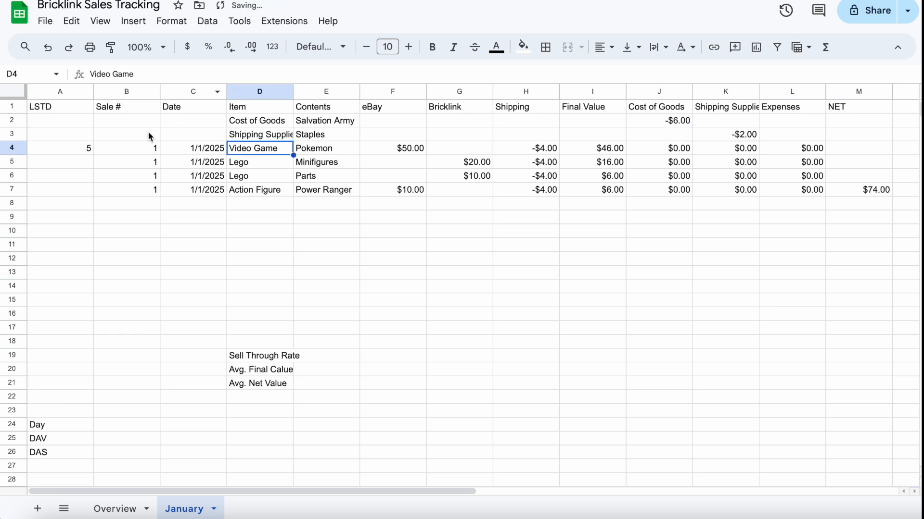
Insert a row above the Video Game sale with the item Storage unit, the contents Rent and -50 under Expenses.
right_click(21, 147)
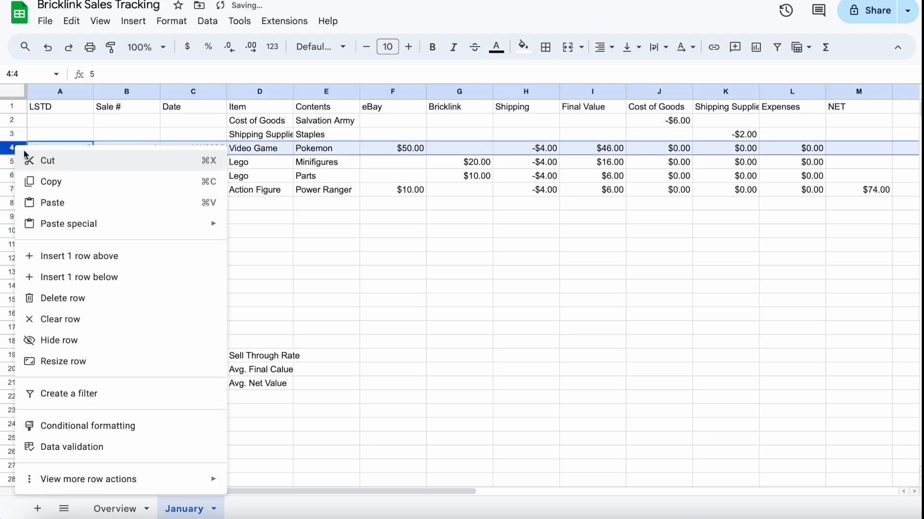
click(70, 262)
click(265, 148)
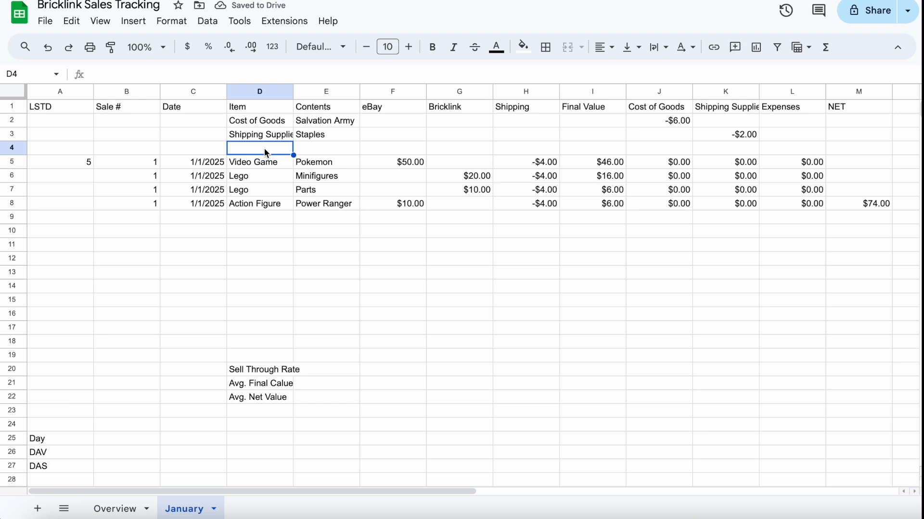
text(Storage unit)
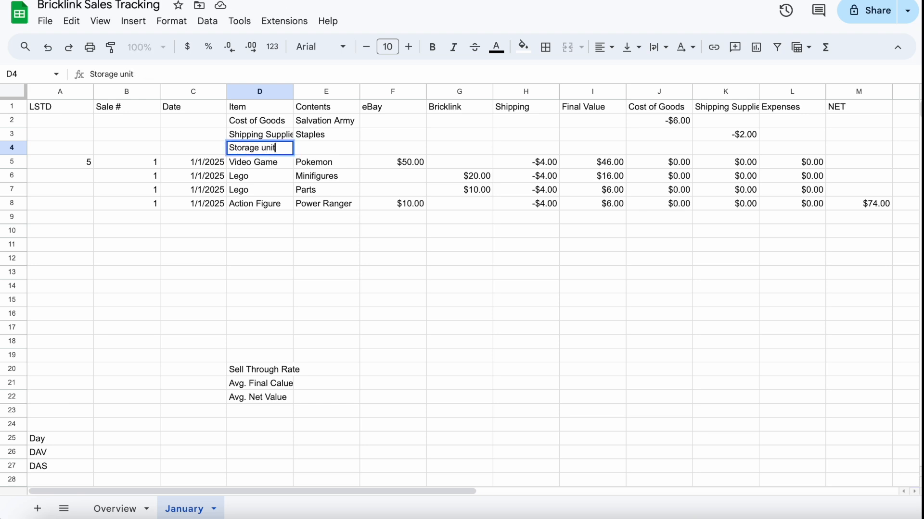
key(Tab)
text(Rent)
key(Tab)
key(Tab)
key(Tab)
key(Tab)
key(Tab)
key(Tab)
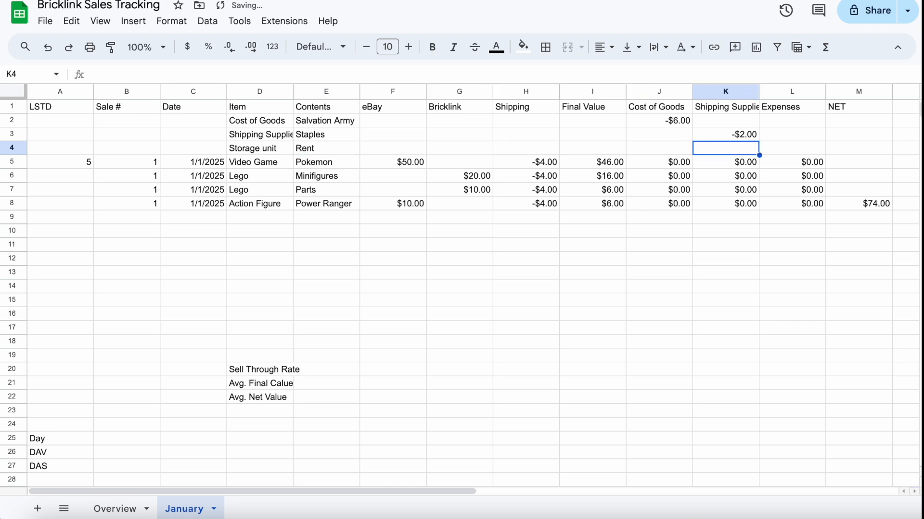
key(Tab)
text(-50)
key(Return)
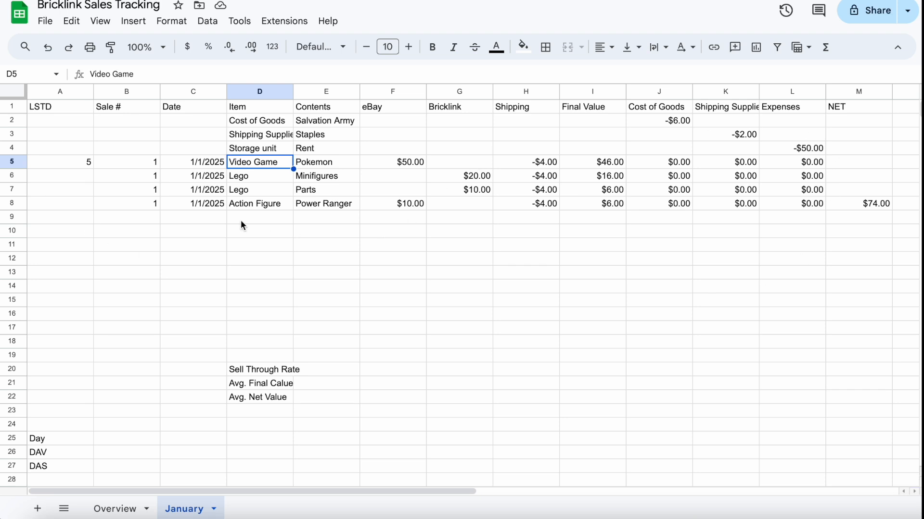
Total the eBay column in cell F20 with a SUM formula over F2:F19.
click(334, 372)
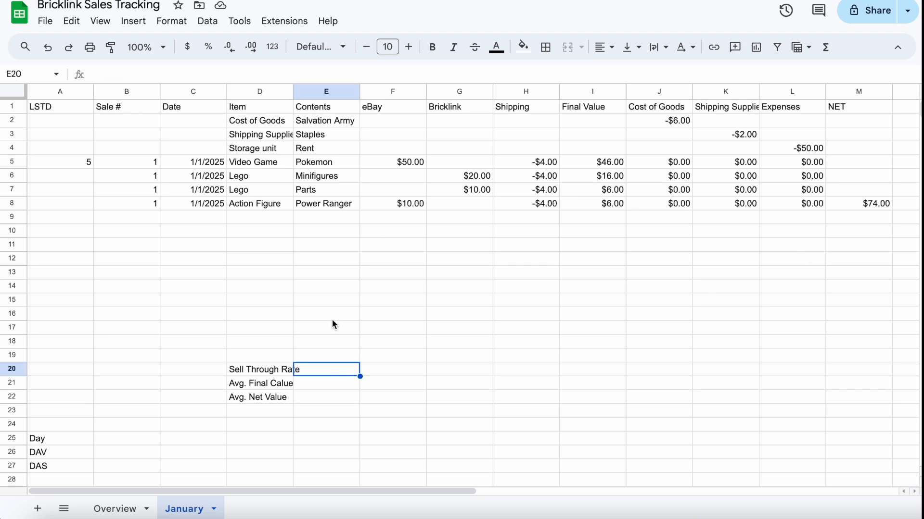
click(389, 375)
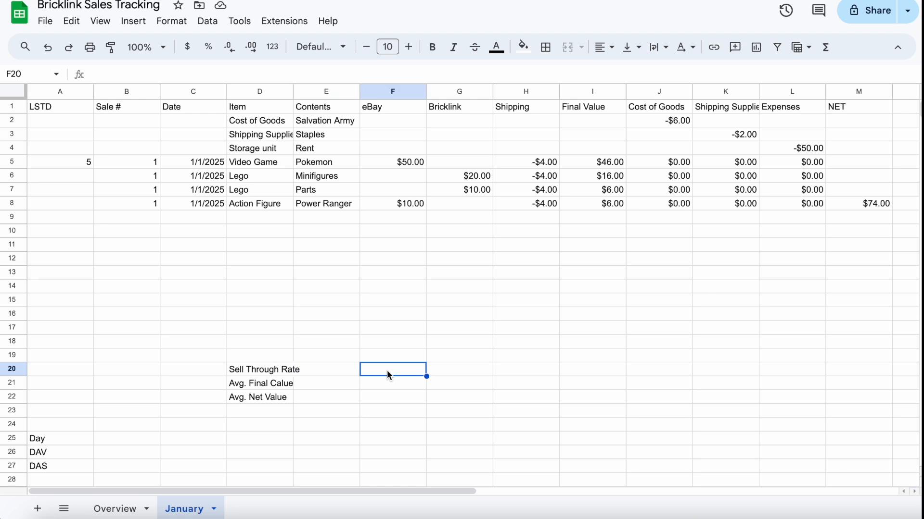
click(826, 48)
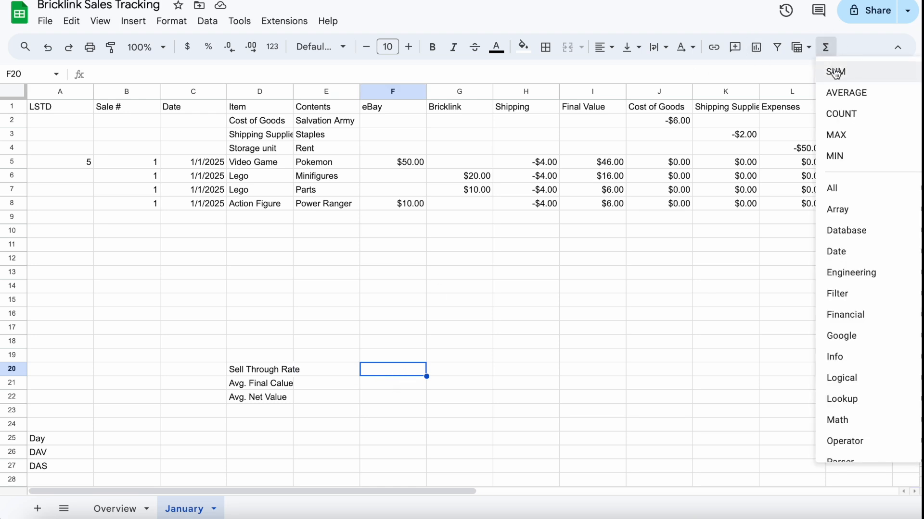
click(835, 70)
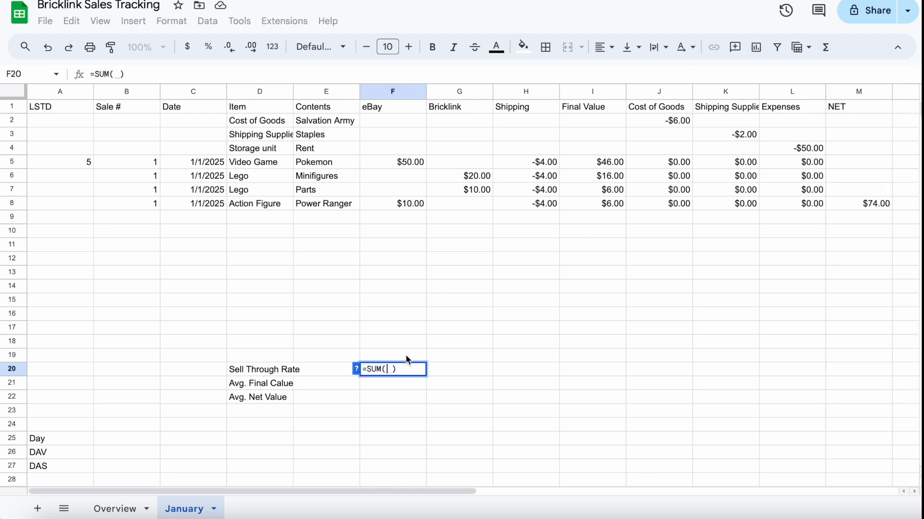
drag(406, 356, 398, 132)
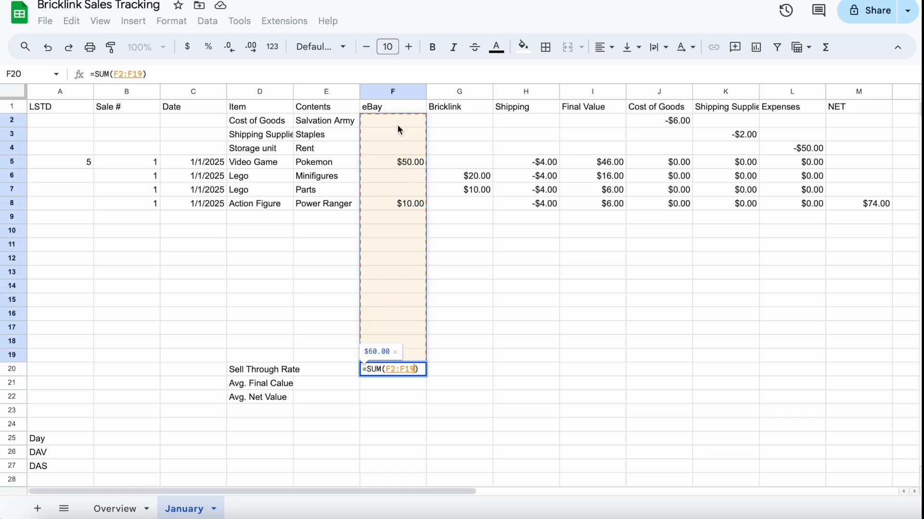
key(Return)
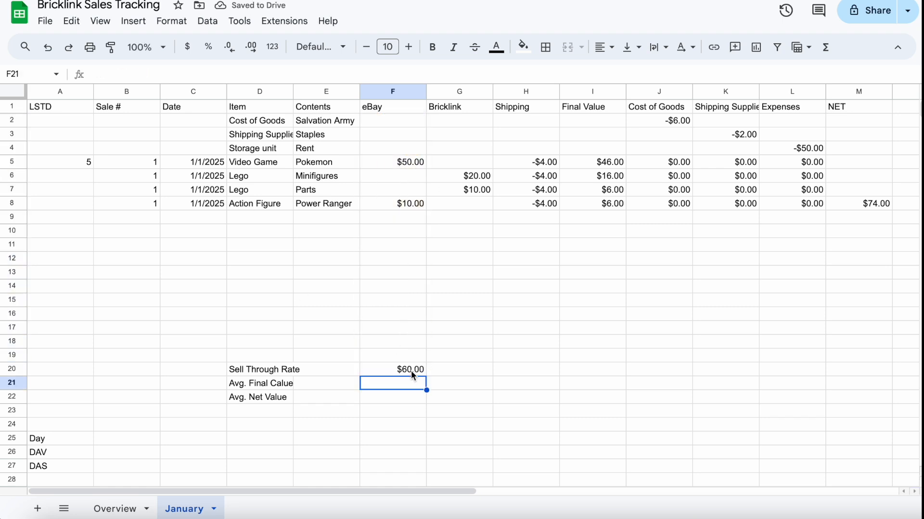
Copy the eBay total formula from F20 into G20 for Bricklink and H20 for Shipping.
click(391, 369)
key(ctrl+c)
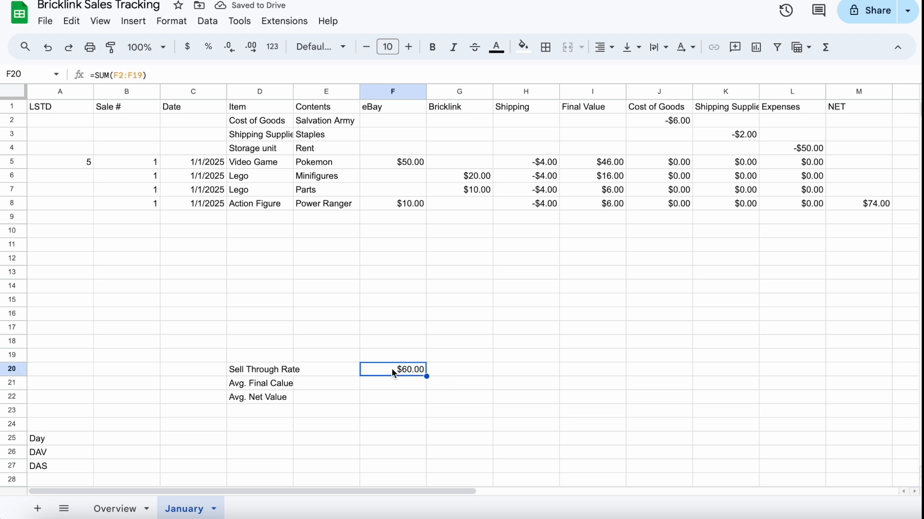
key(Right)
key(ctrl+v)
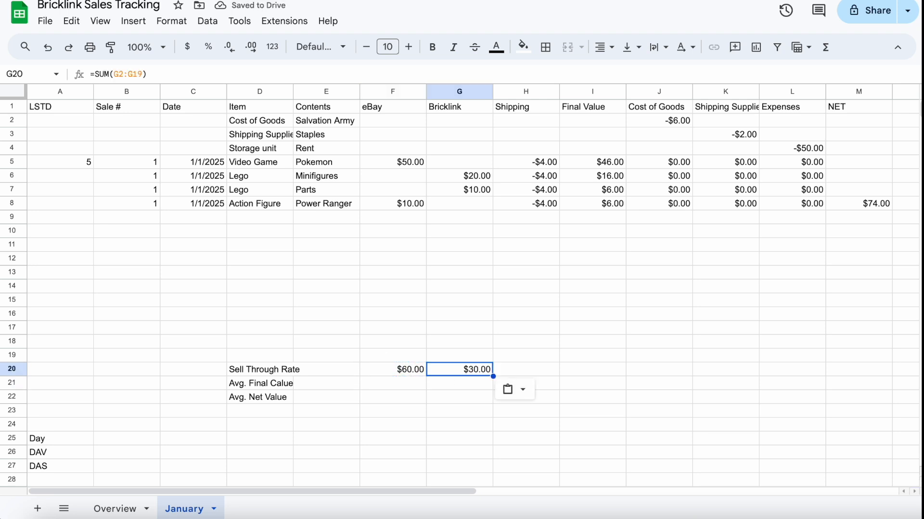
click(526, 369)
key(Left)
key(ctrl+c)
key(Right)
key(ctrl+v)
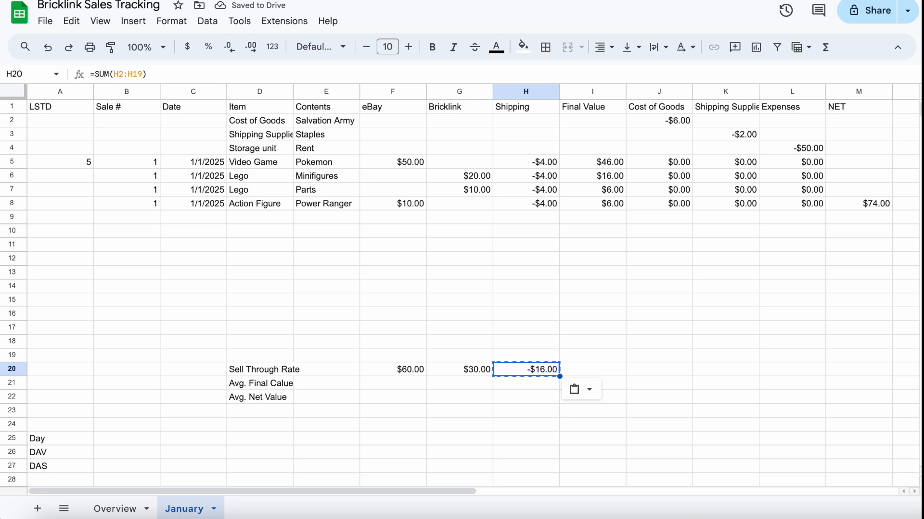
Paste the column total formula into I20 through L20 for Final Value, Cost of Goods, Shipping Supplies and Expenses.
key(Right)
key(ctrl+v)
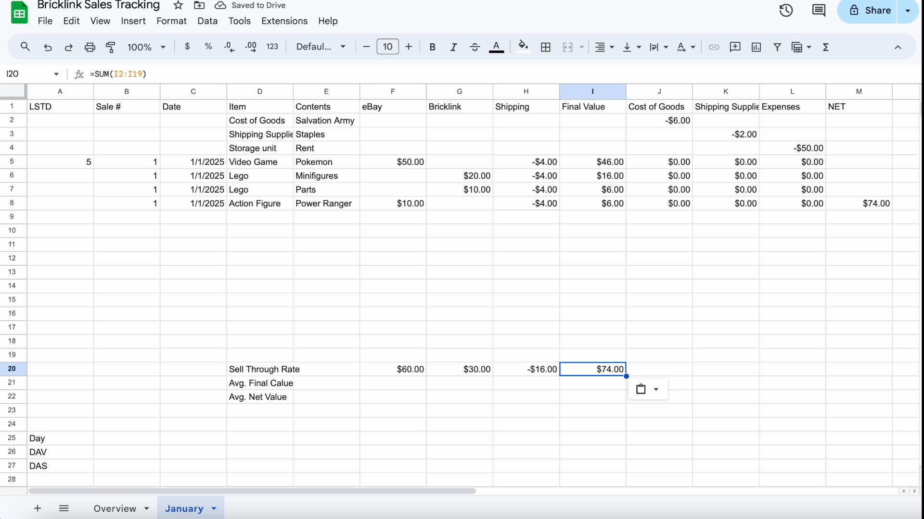
key(Right)
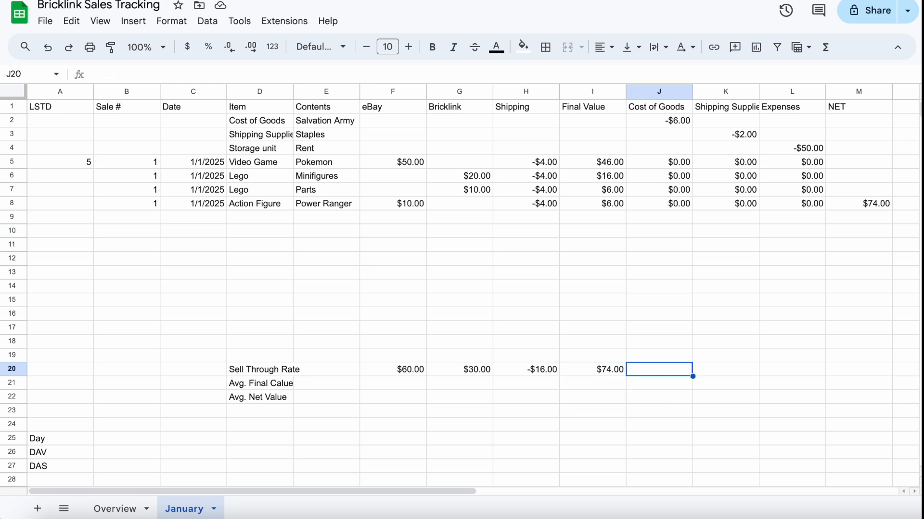
key(ctrl+v)
key(Right)
key(ctrl+v)
key(Right)
key(ctrl+v)
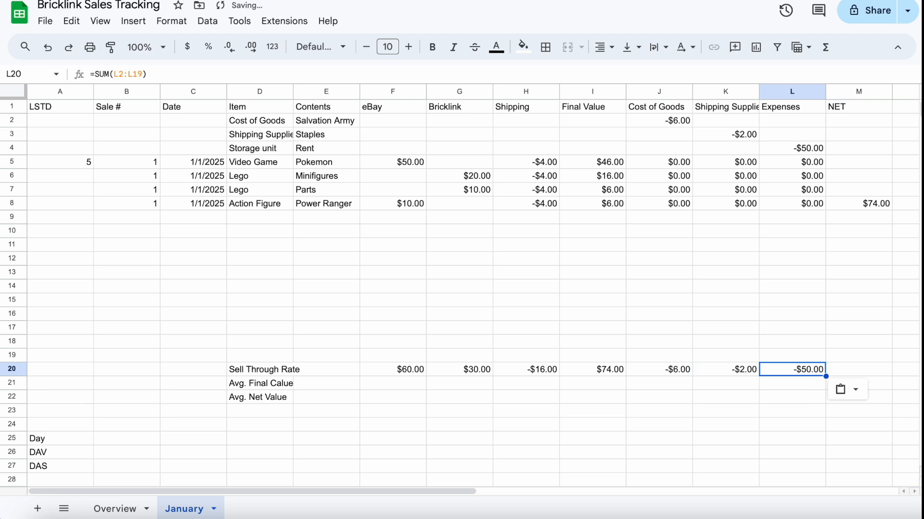
Calculate the NET total in M20 with a SUM formula over I20:L20.
key(Right)
text(=SUM()
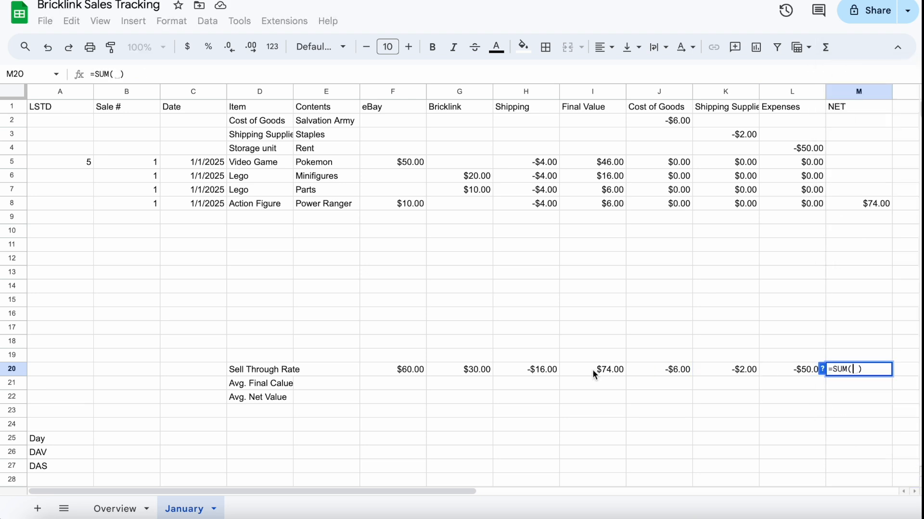
drag(592, 369, 788, 371)
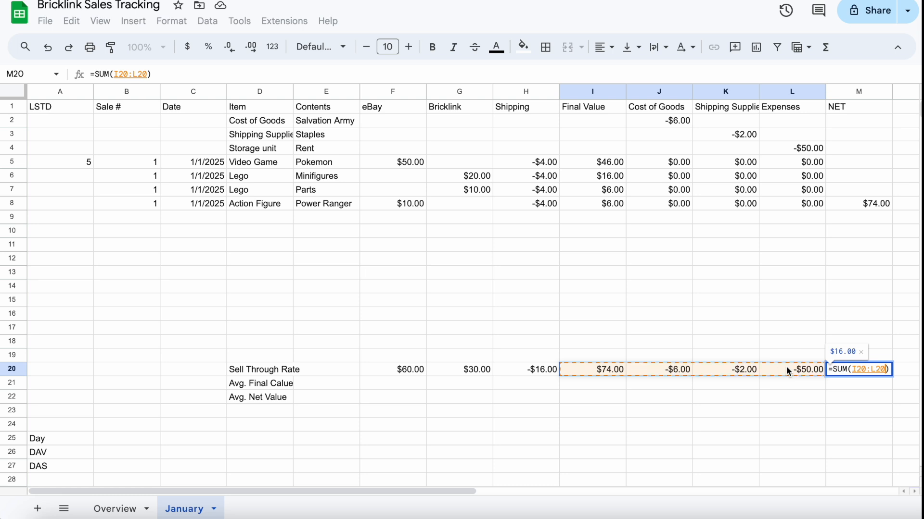
key(Return)
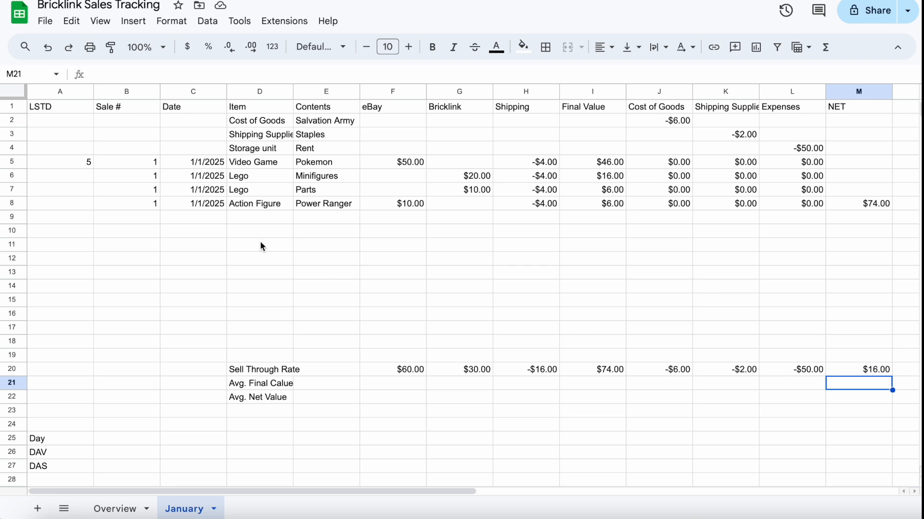
Start row 9 with the date 1/2/2025, LSTD 5 and Sale # 1, and enter Sale # 1 in row 10.
click(201, 222)
text(1/2/2025)
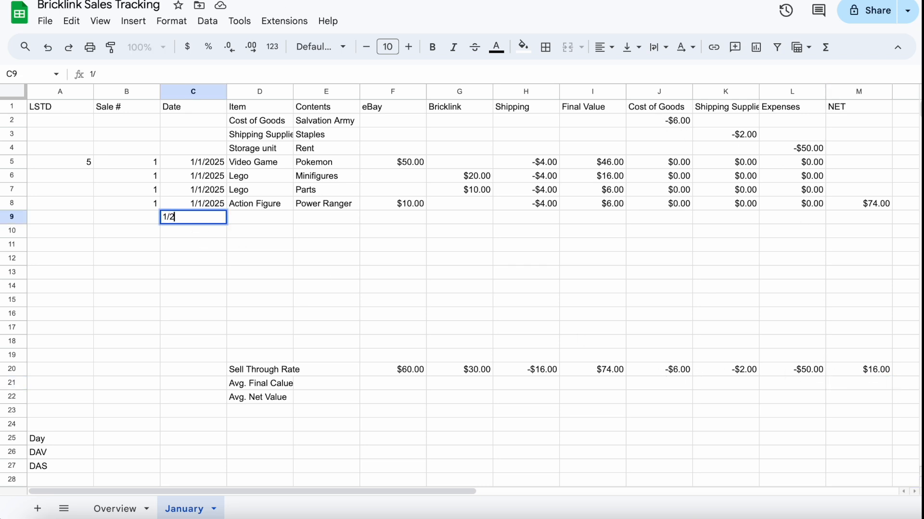
key(Left)
key(Left)
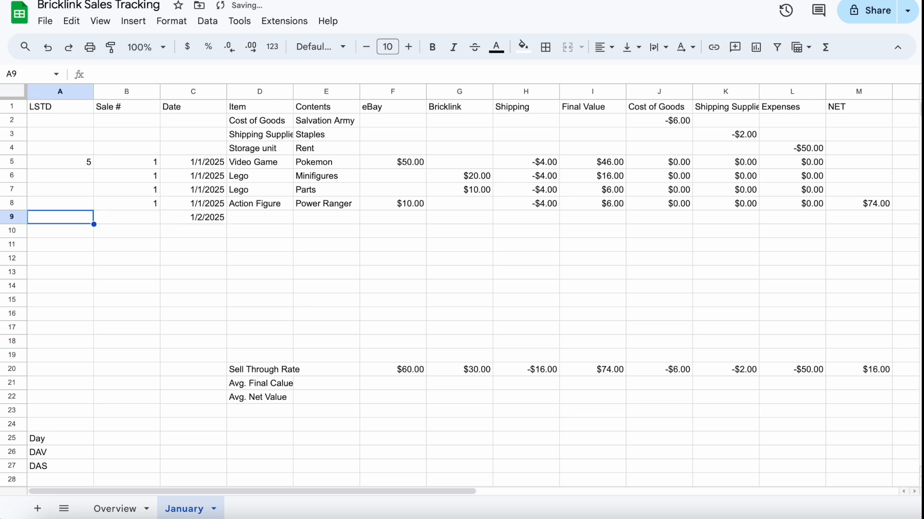
text(5)
key(Tab)
text(1)
key(Down)
text(1)
key(Tab)
Copy the date from C9 into C10.
key(Up)
key(ctrl+Down)
scroll(172, 229, up, 20)
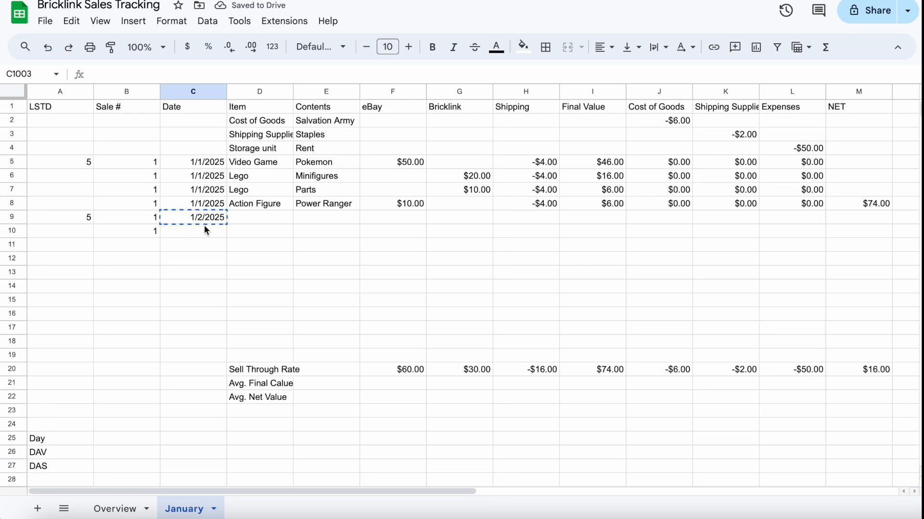
click(208, 219)
key(Down)
key(ctrl+v)
Fill in the row 9 sale with the item Lego, the contents Parts and 20 under eBay.
key(Up)
key(Right)
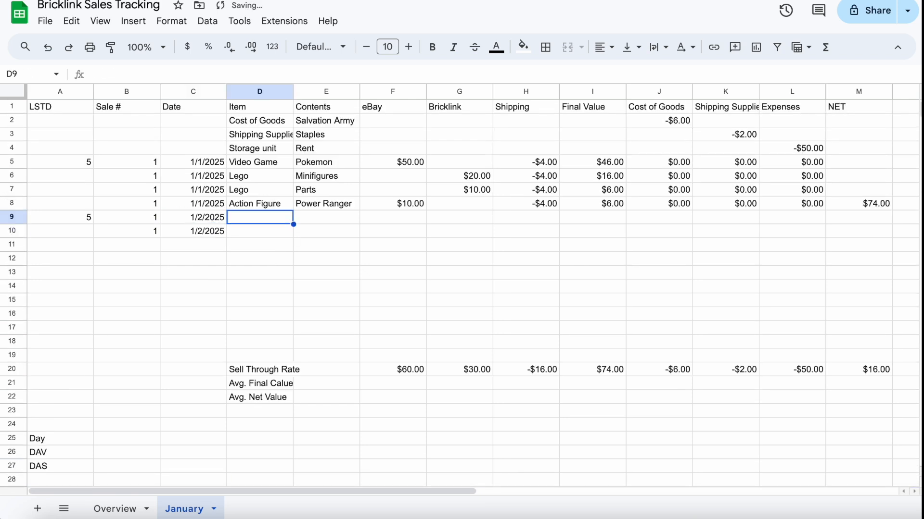
text(Lego)
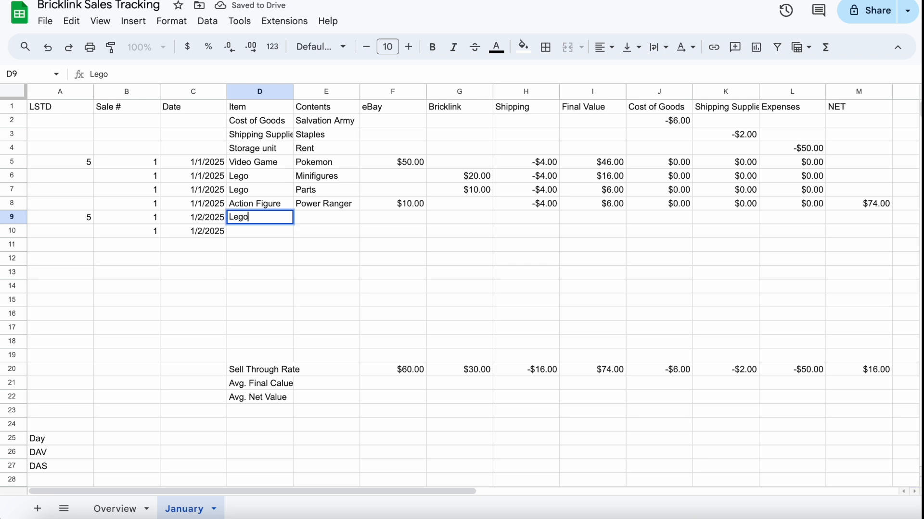
key(Tab)
text(Parts)
key(Tab)
key(Tab)
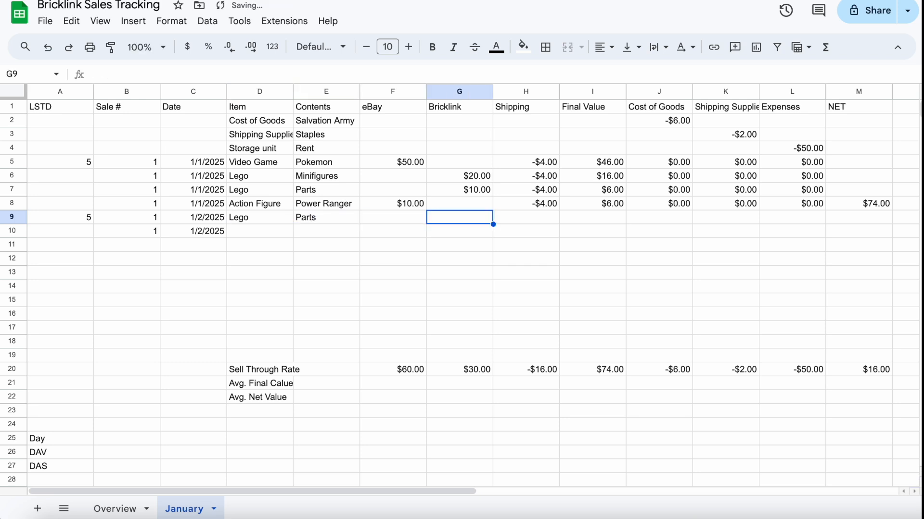
key(Left)
text(20)
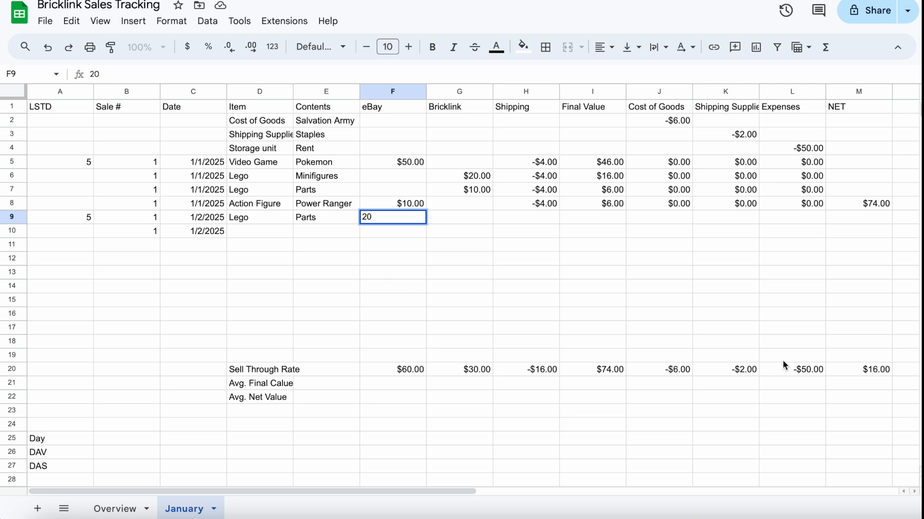
key(Return)
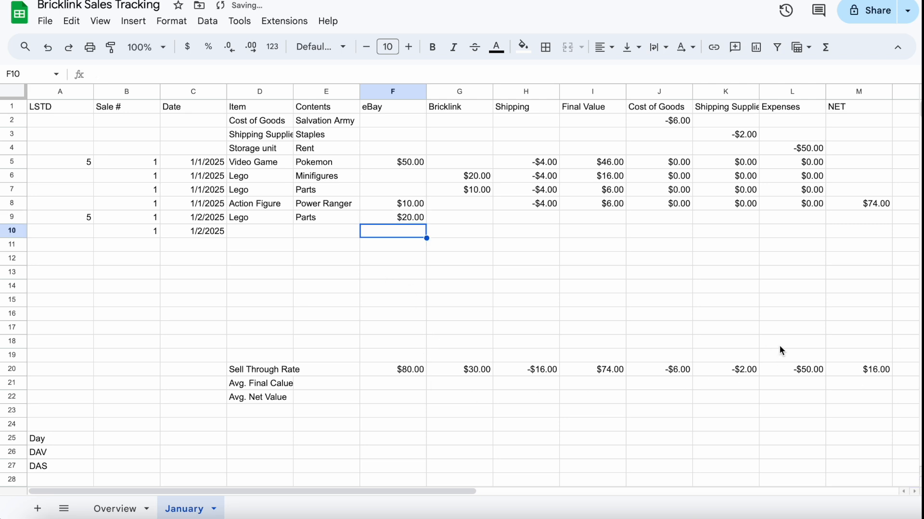
Replace the Final Value total in I20 with a SUM formula over F20:H20.
click(596, 371)
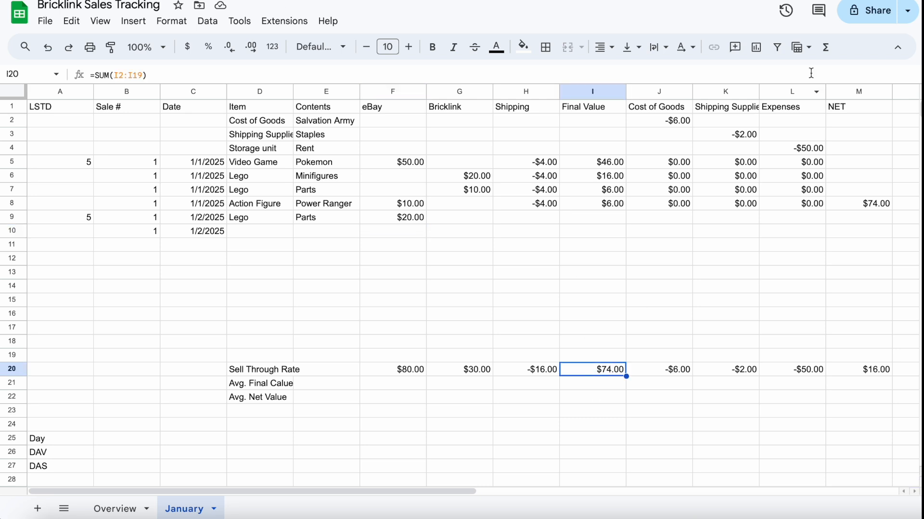
click(826, 47)
click(835, 71)
drag(399, 371, 522, 371)
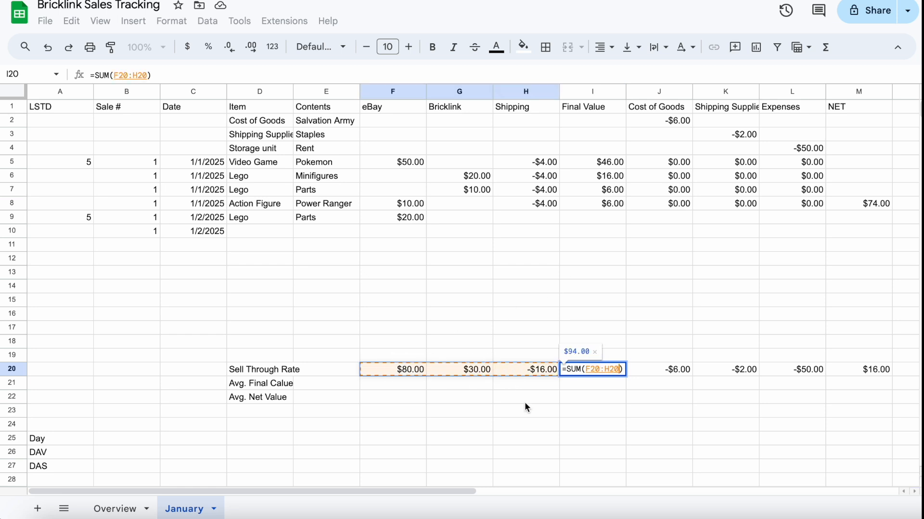
key(Return)
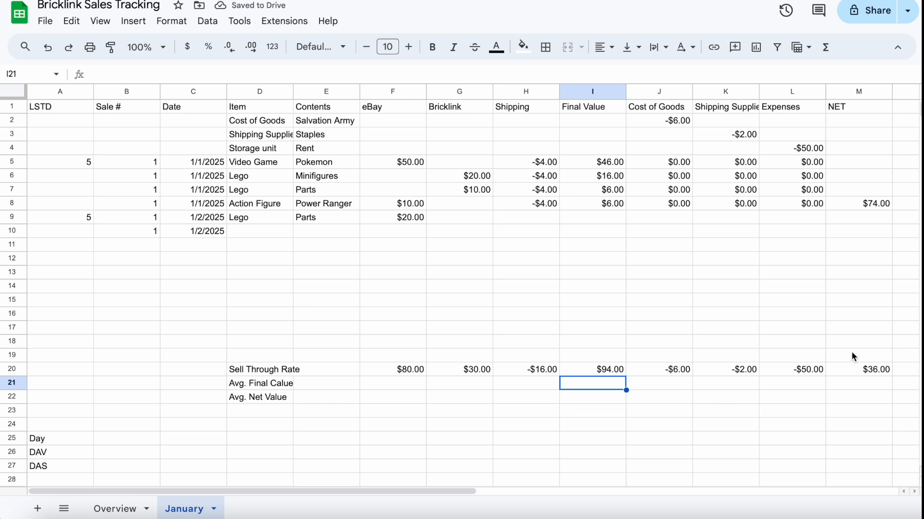
Fill in the row 10 sale with the item Video Game, the contents James Bong and 10 under eBay.
click(249, 234)
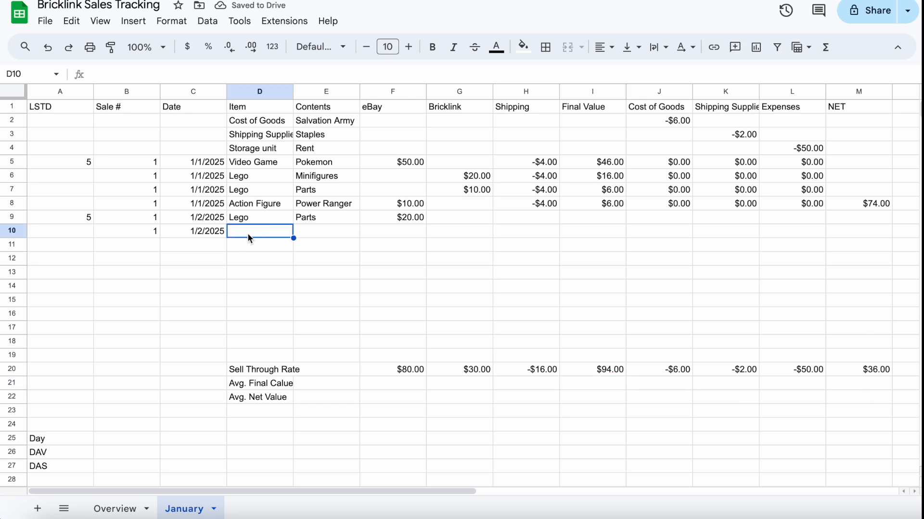
text(Action)
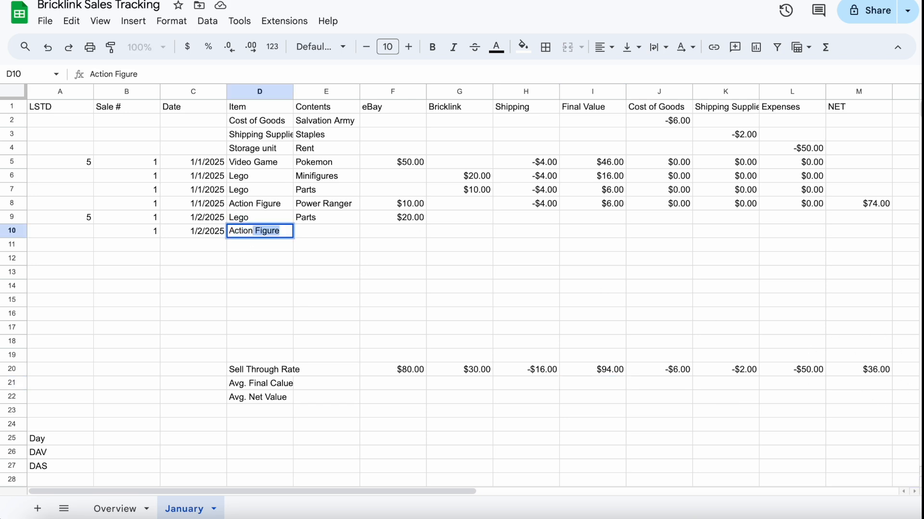
key(BackSpace)
key(BackSpace)
key(BackSpace)
key(BackSpace)
key(BackSpace)
key(BackSpace)
text(Video Game)
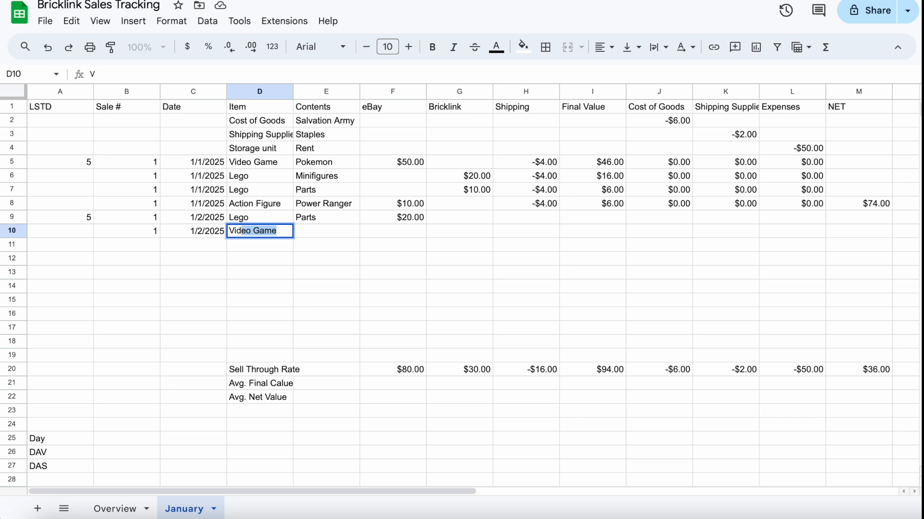
key(Tab)
text(James Bong)
key(Tab)
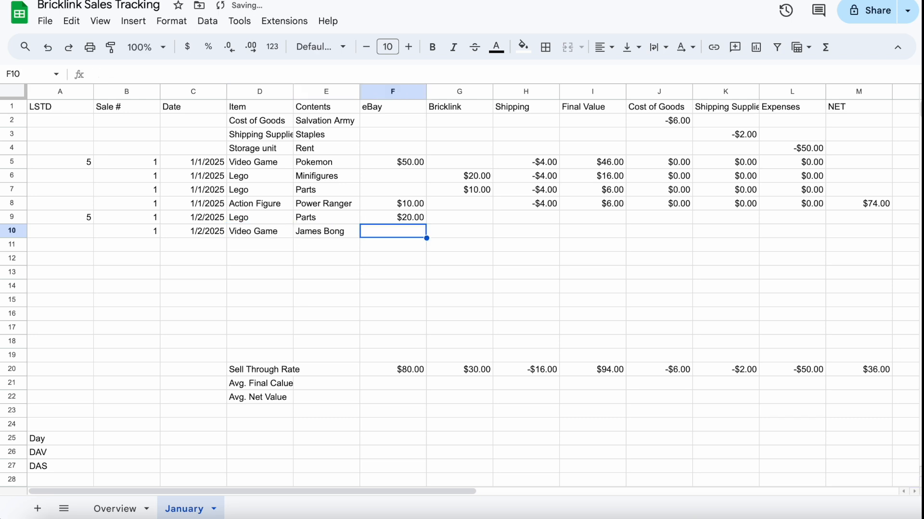
text(10)
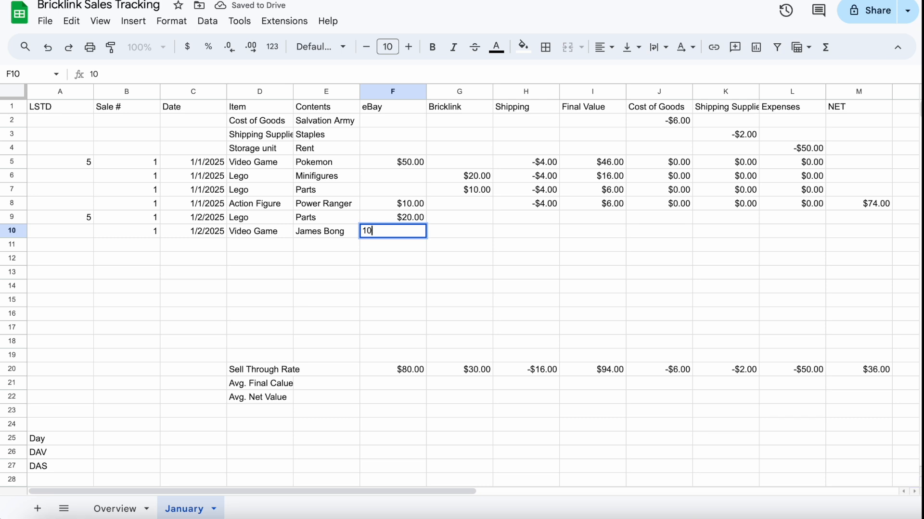
key(Tab)
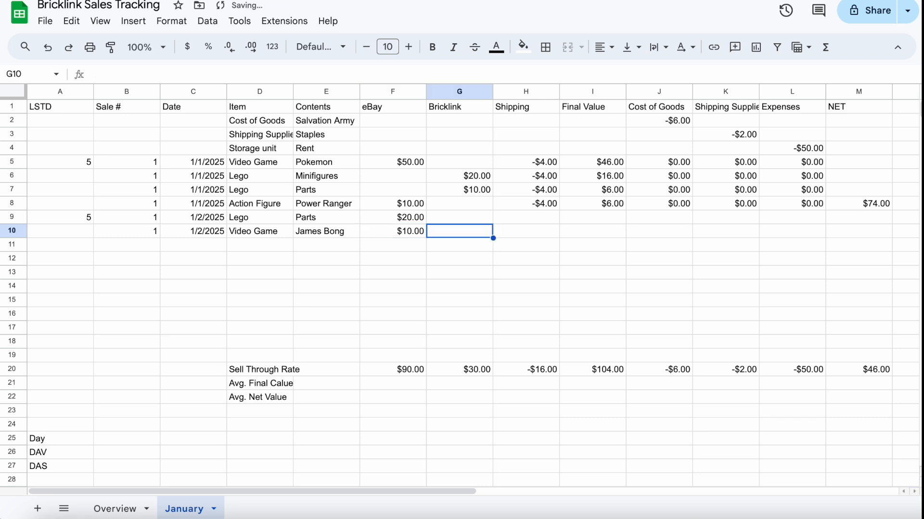
Enter -5 under Shipping for both 1/2/2025 sales in rows 9 and 10.
click(526, 217)
text(-5)
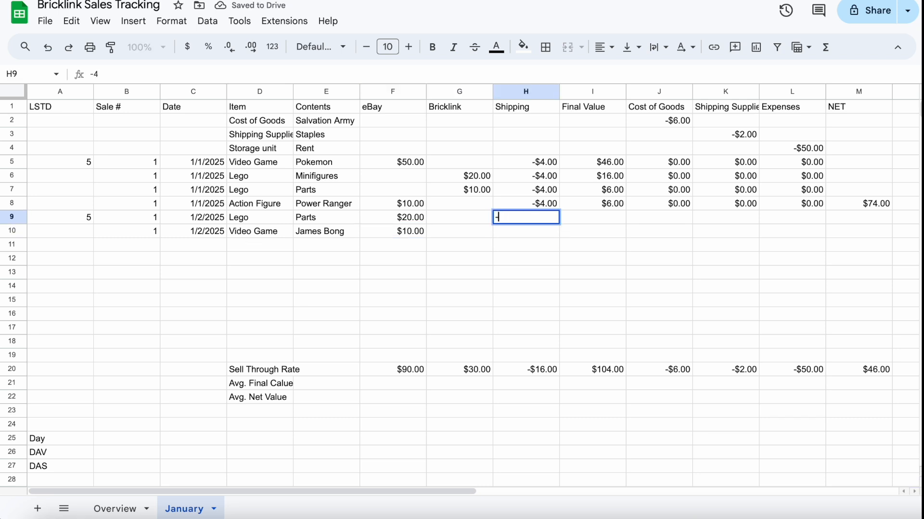
key(Return)
text(-5)
key(Return)
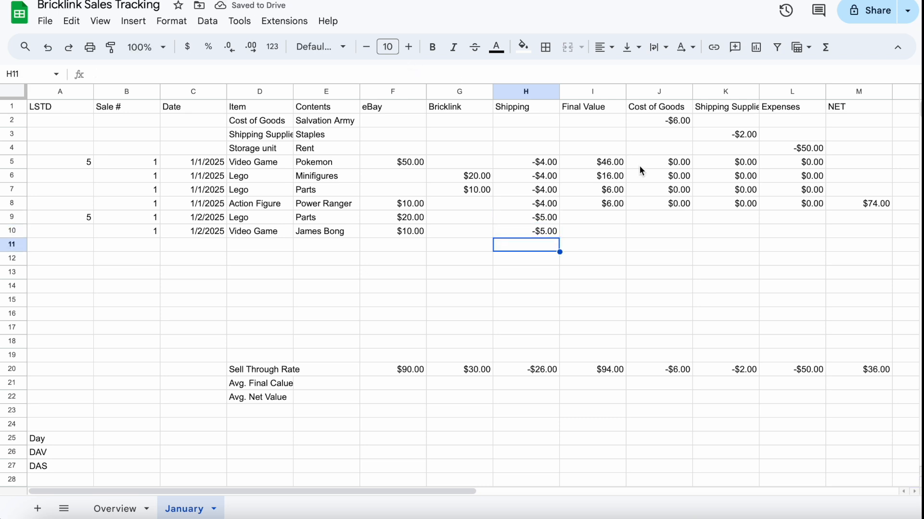
Extend the Final Value, Cost of Goods, Shipping Supplies and Expenses cells of the 1/1/2025 sales down through row 10.
drag(582, 161, 826, 235)
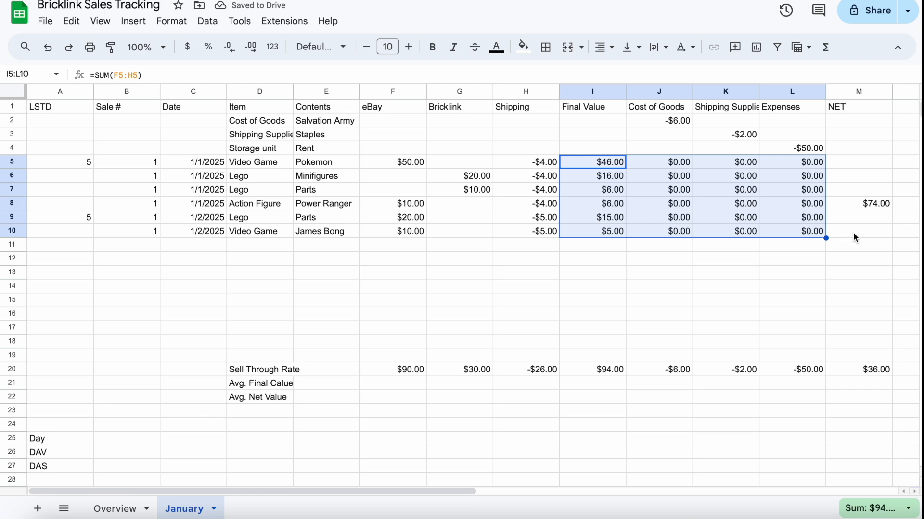
click(679, 285)
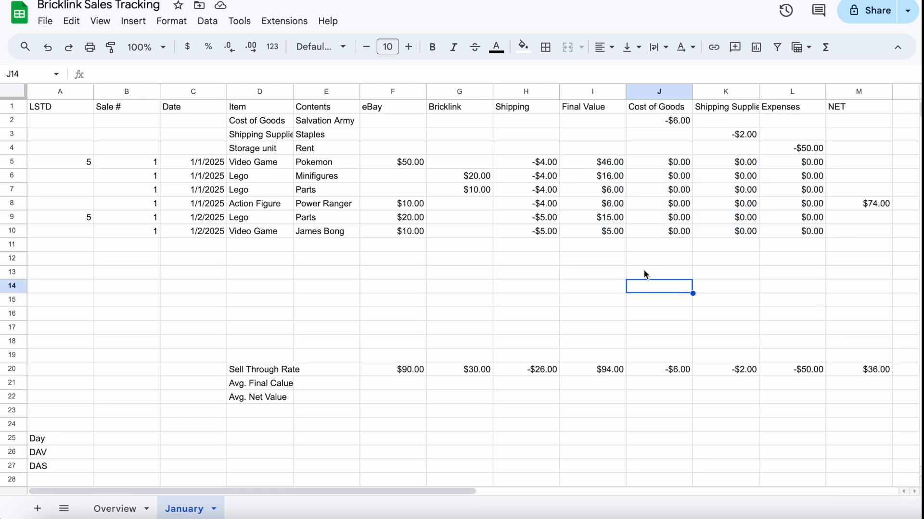
Total the LSTD column in A20 with a SUM formula over A2:A19.
click(199, 371)
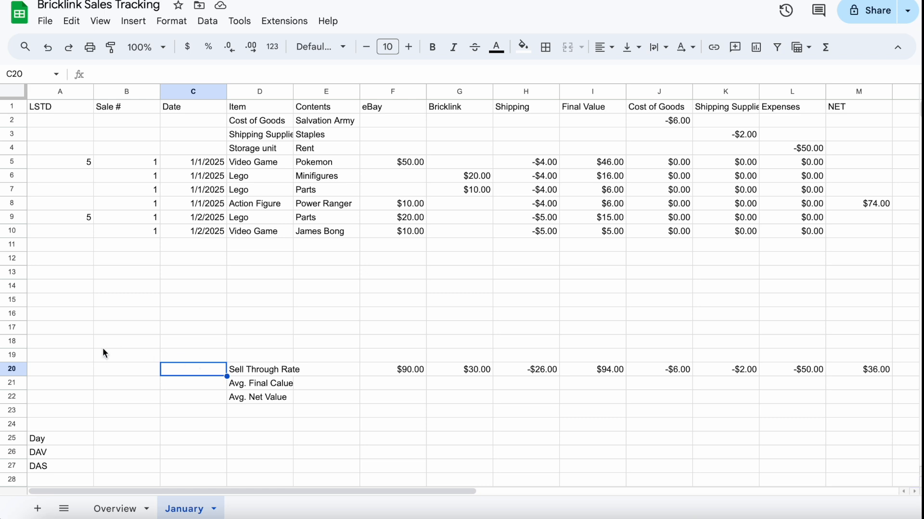
click(56, 372)
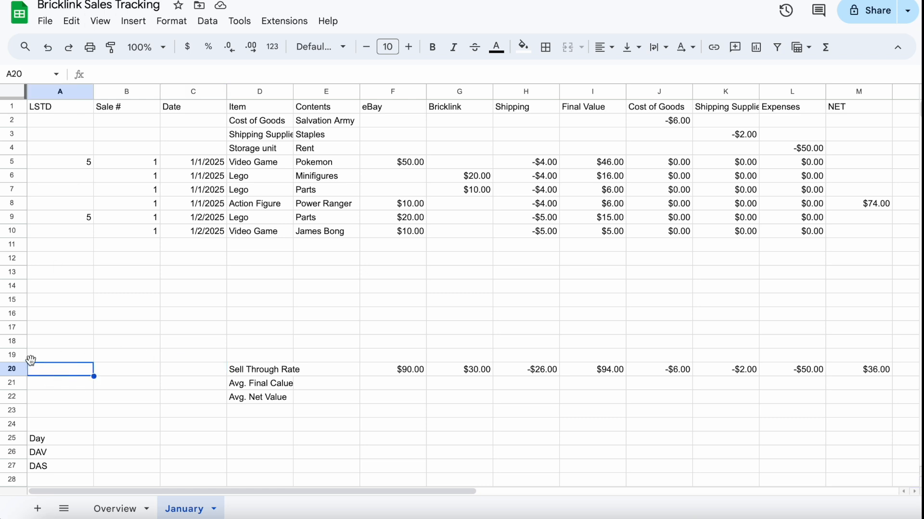
click(804, 49)
click(835, 72)
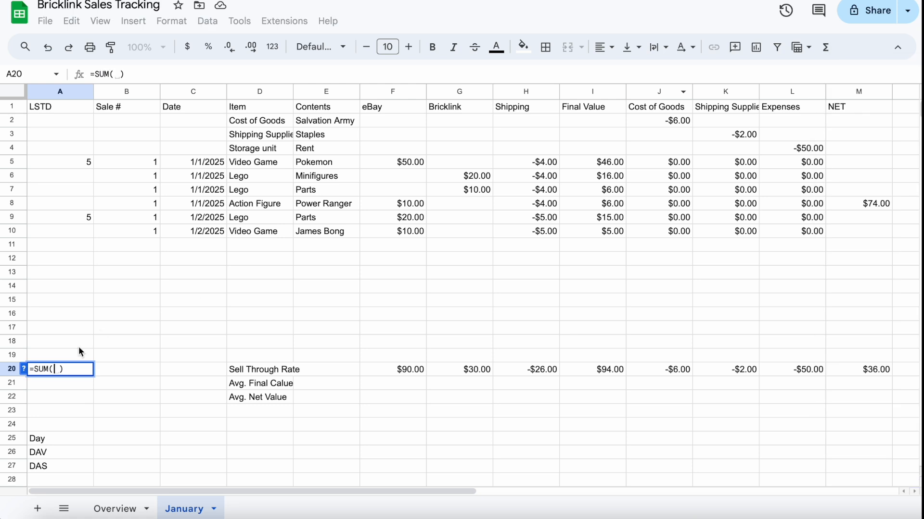
drag(79, 350, 75, 127)
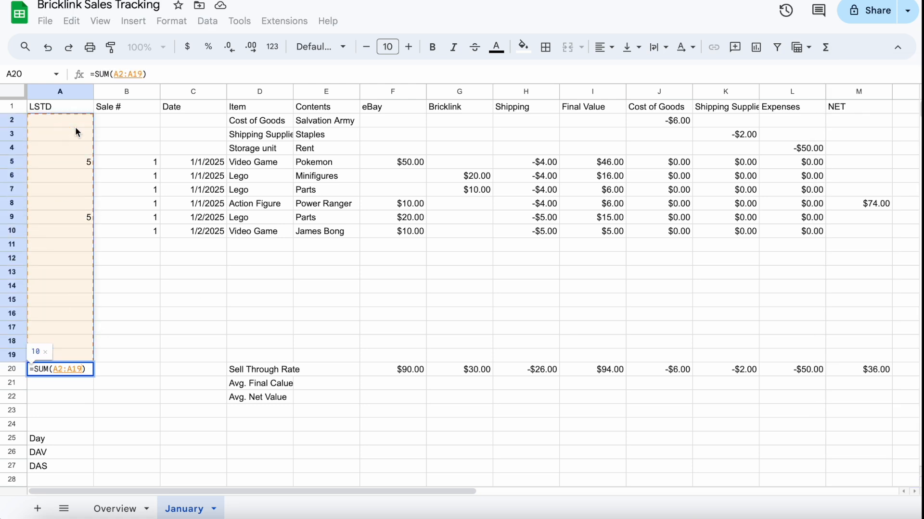
key(Return)
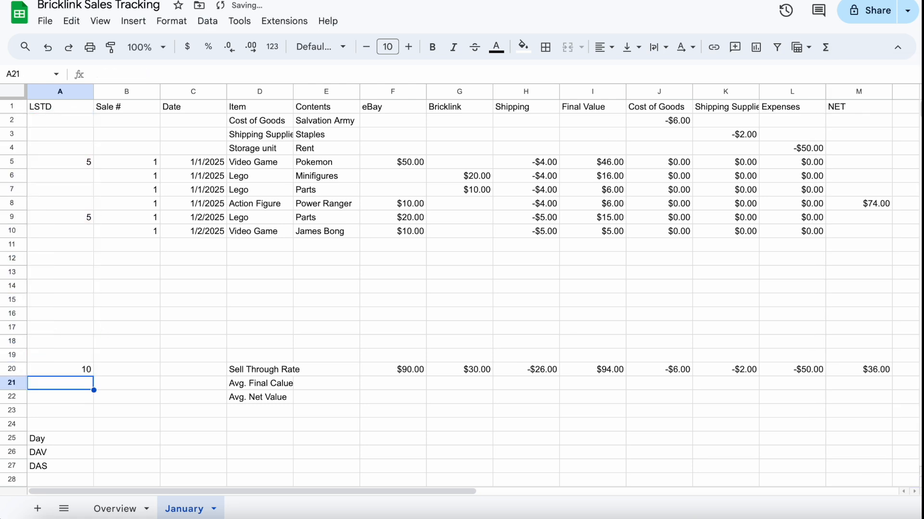
Total the Sale # column in B20 with a SUM formula over B2:B19.
click(135, 370)
click(826, 47)
click(835, 71)
drag(146, 356, 146, 126)
key(Return)
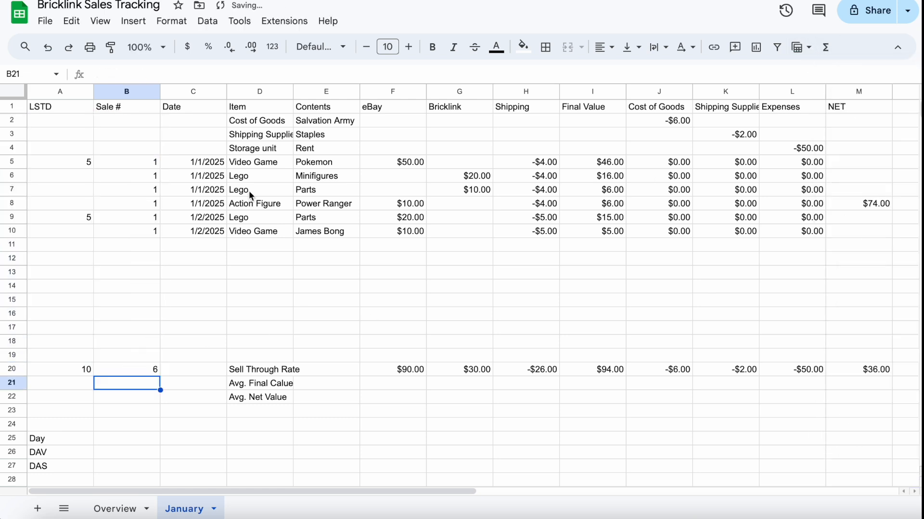
Calculate the Sell Through Rate in C20 with =B20/A20 and format it as a percentage.
click(194, 370)
text(=)
click(143, 371)
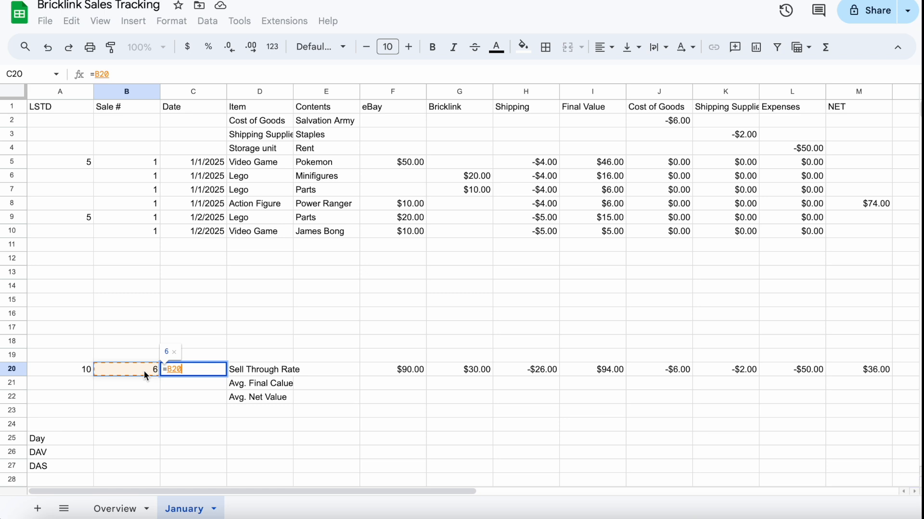
text(/)
click(83, 373)
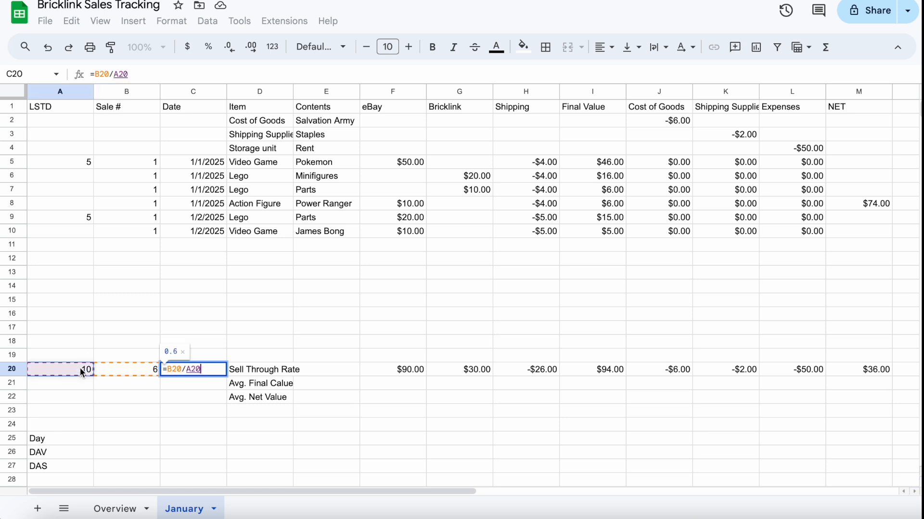
key(Return)
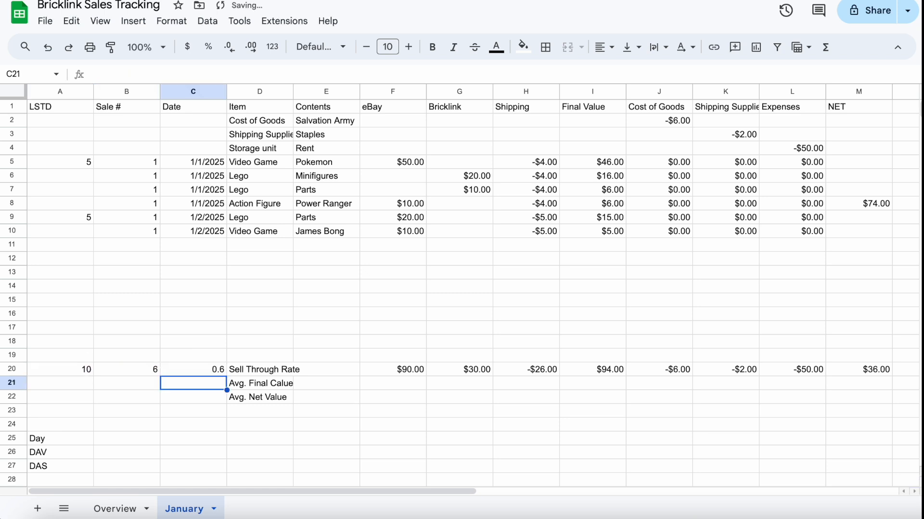
click(196, 366)
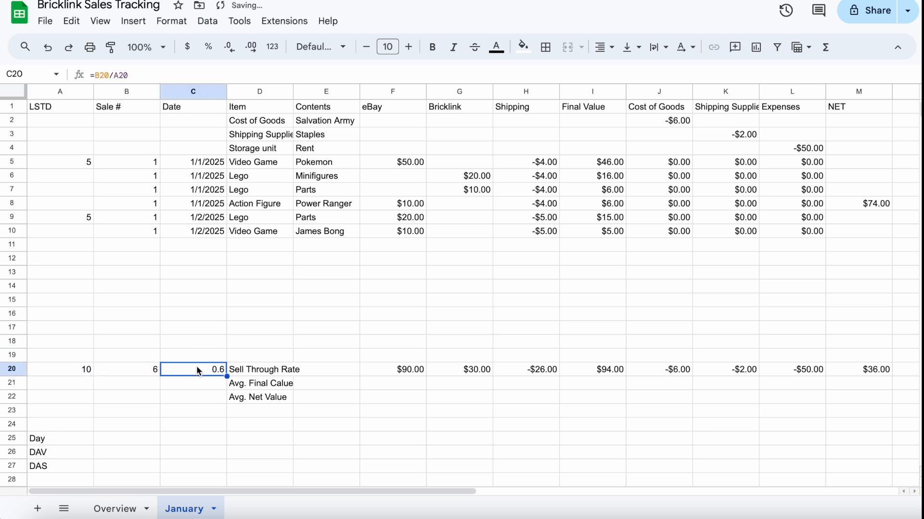
click(208, 47)
Calculate the average final value in C21 by dividing the Final Value total by the sales total, =I20/B20.
click(204, 388)
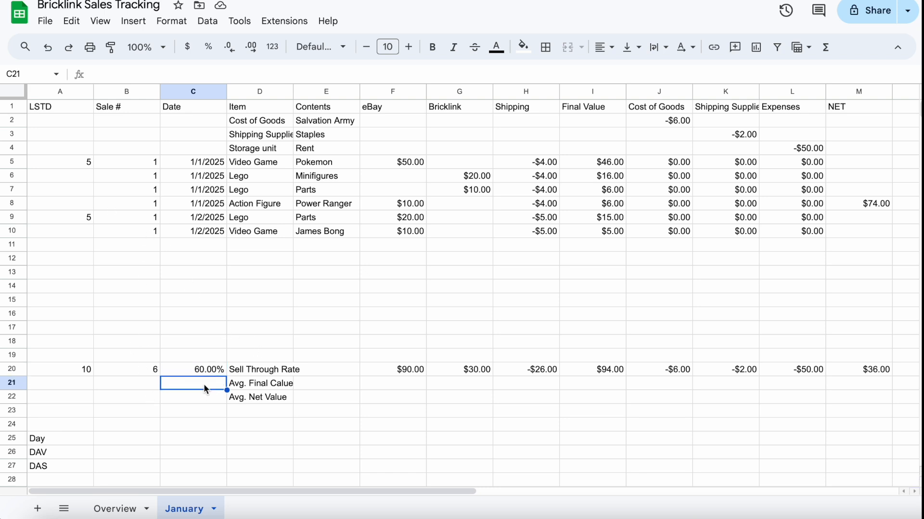
text(=)
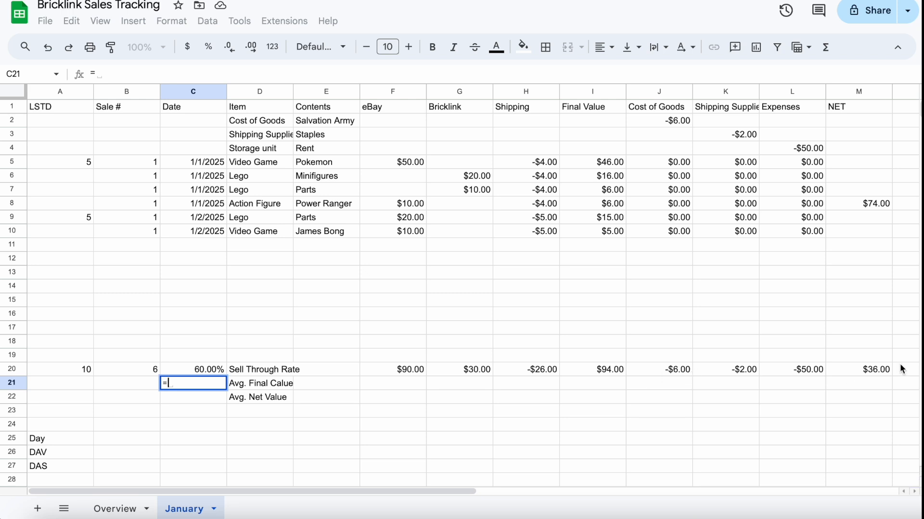
click(608, 371)
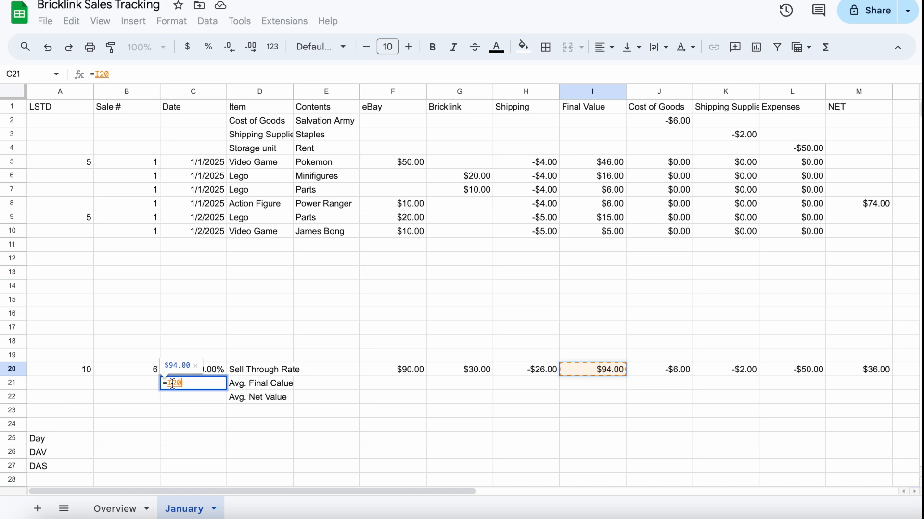
text(/)
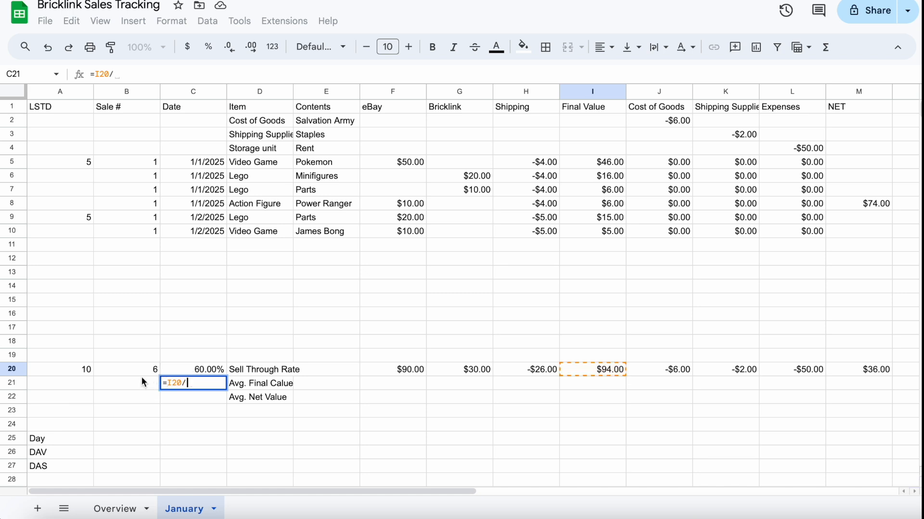
click(140, 367)
key(Return)
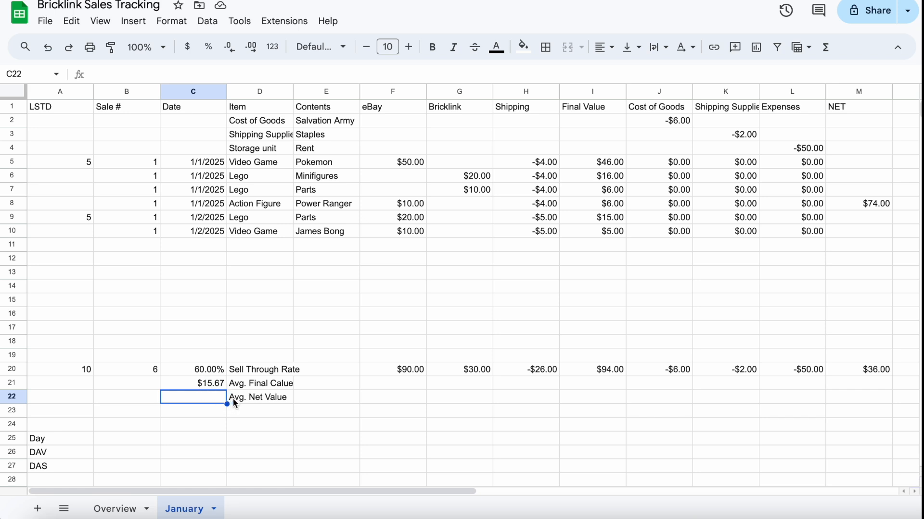
Calculate the Avg. Net Value in C22 by dividing the NET total by the sales total, =M20/B20.
text(=)
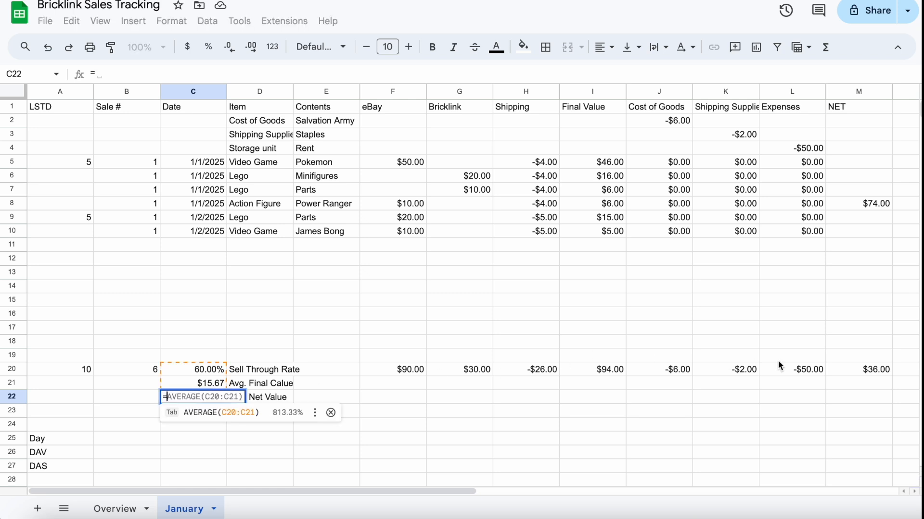
click(857, 370)
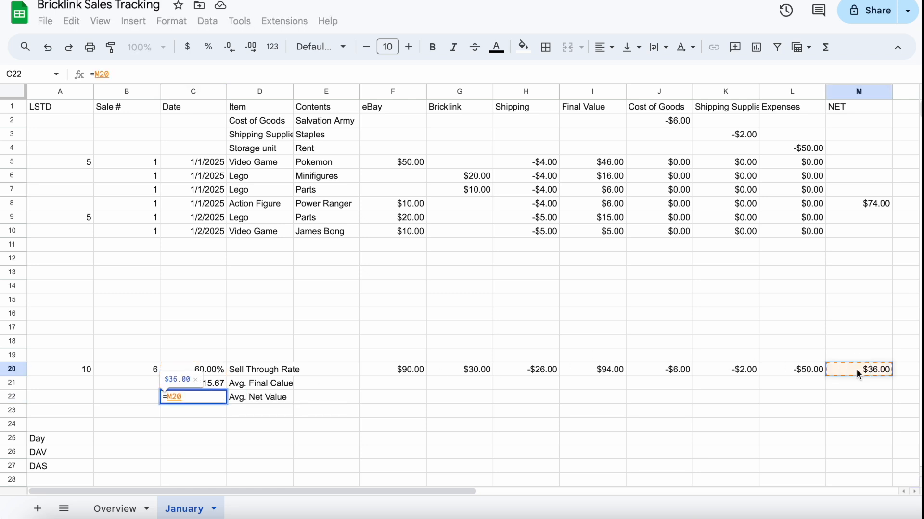
text(/)
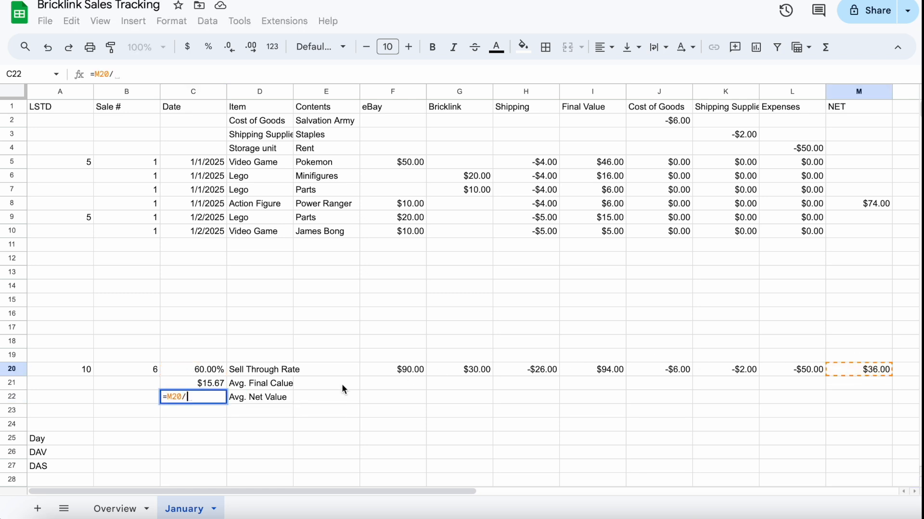
click(149, 368)
key(Return)
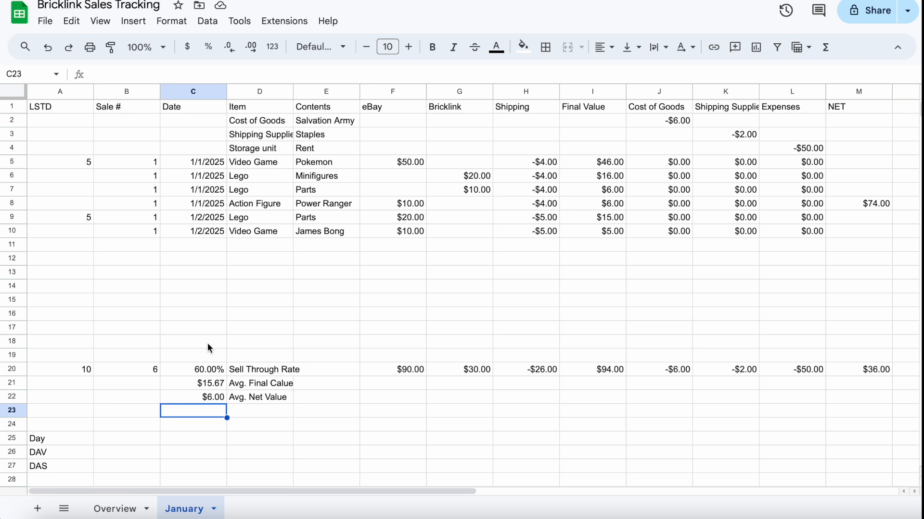
Enter 2 for Day in B25 and calculate DAV in B26 with =M20/2.
click(124, 441)
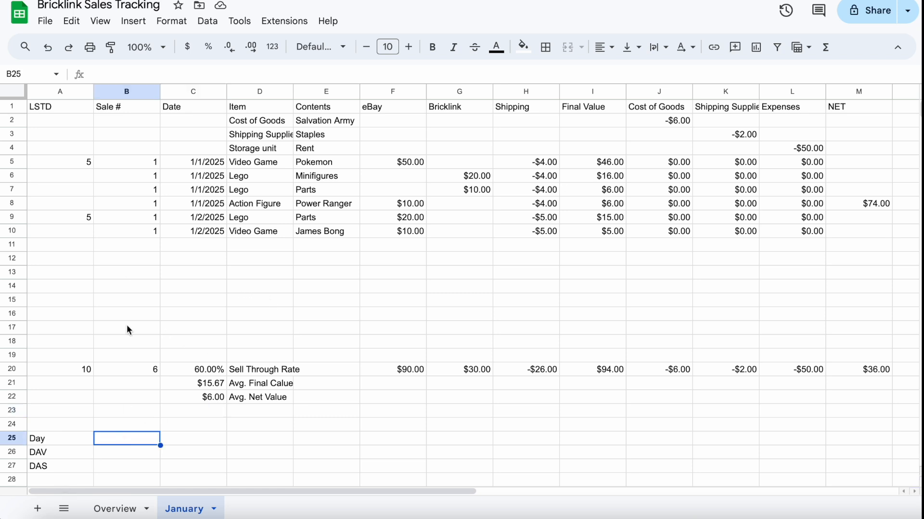
text(2)
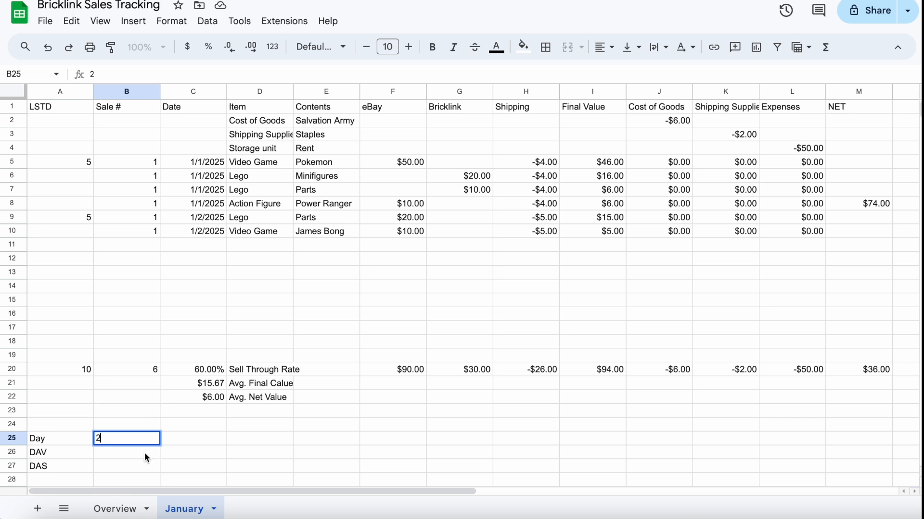
key(Return)
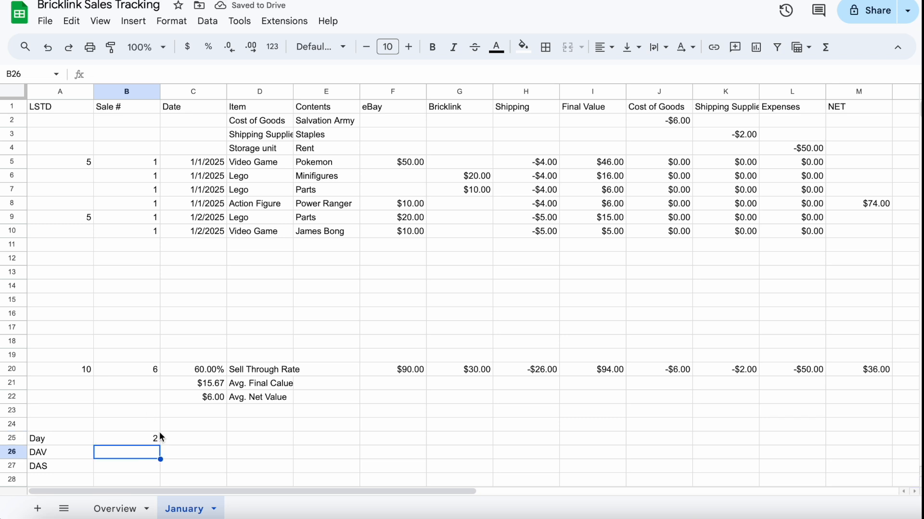
text(=)
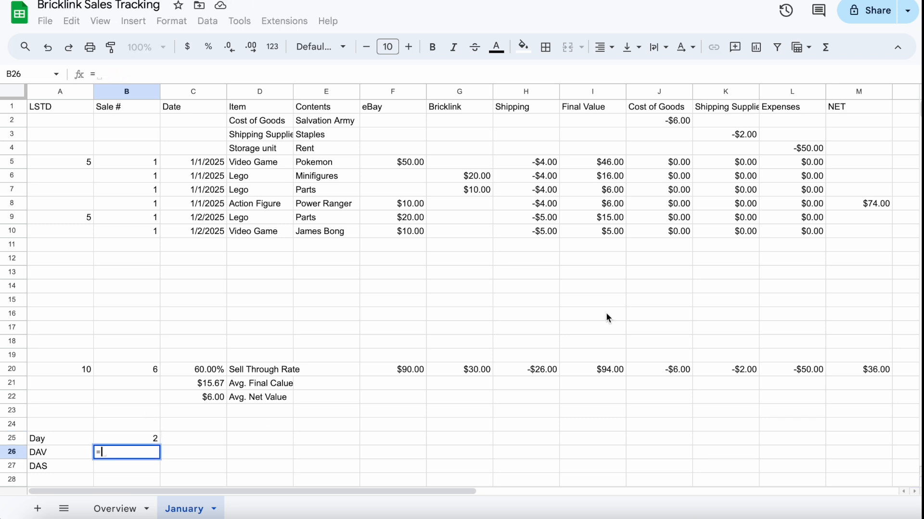
click(872, 367)
text(/2)
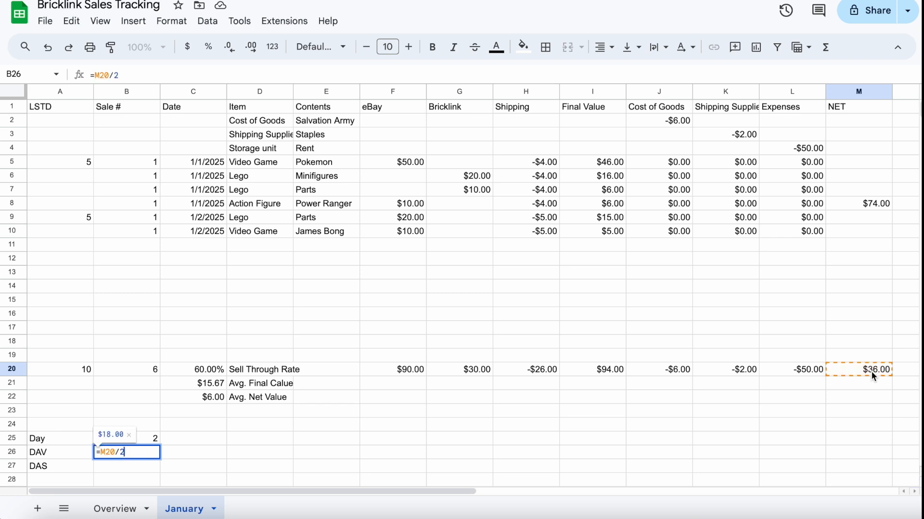
key(Return)
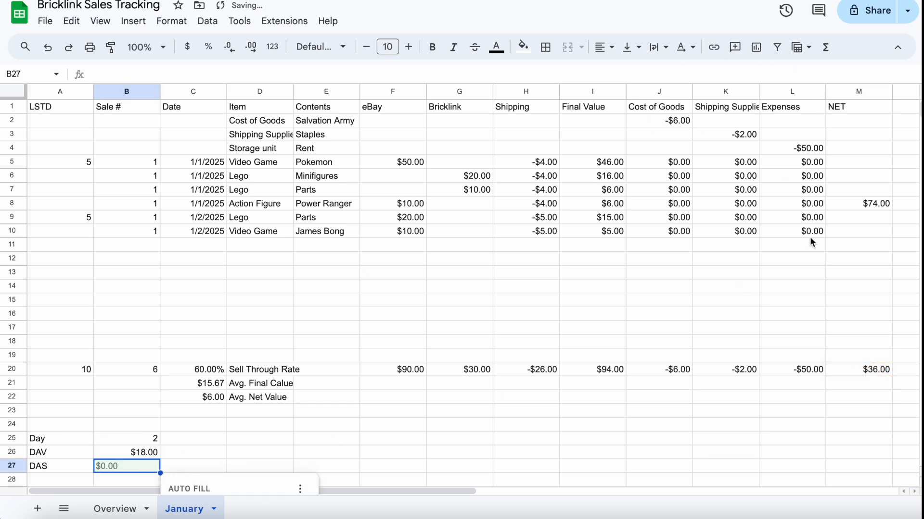
Calculate DAS in B27 by dividing the sales total by the Day value, =B20/B25.
scroll(120, 409, down, 1)
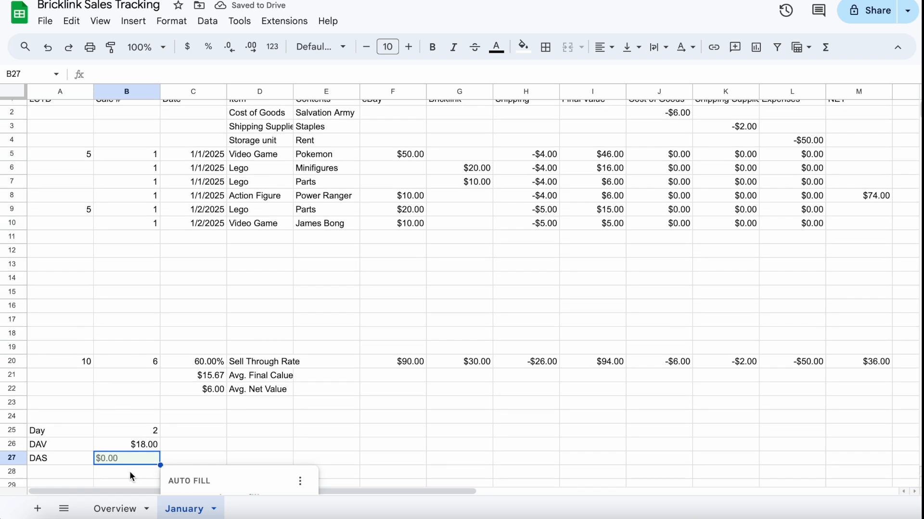
click(128, 466)
text(=)
click(140, 362)
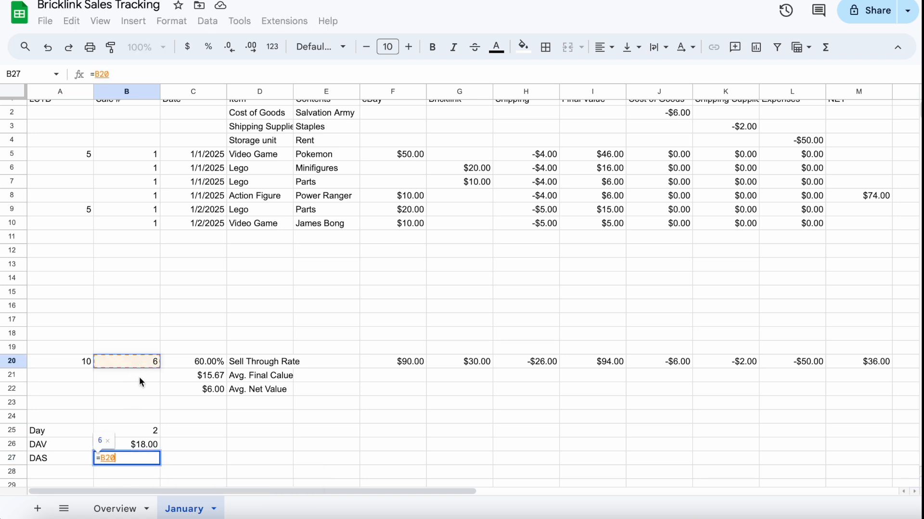
text(/)
click(150, 426)
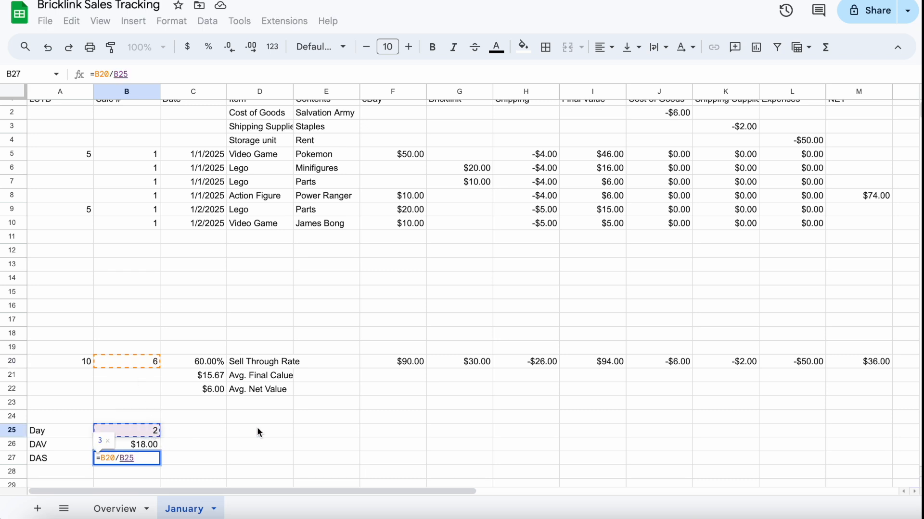
key(Return)
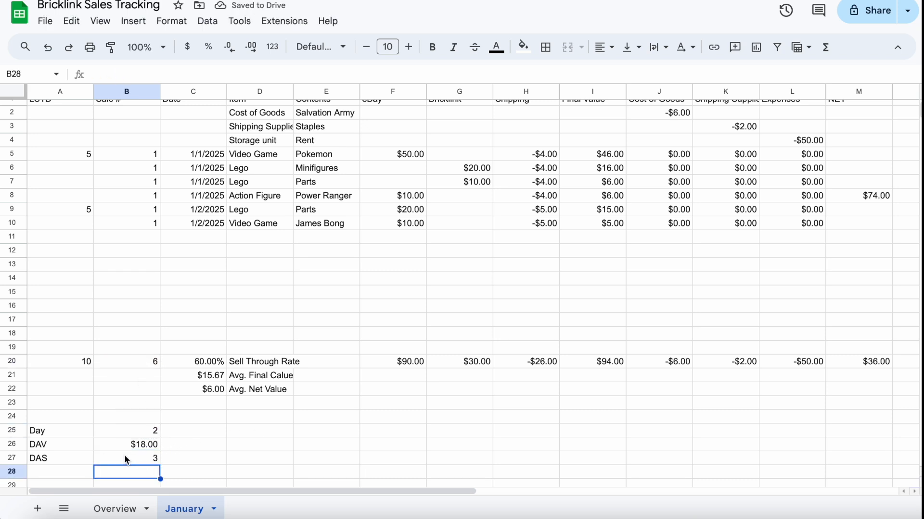
Duplicate the January sheet and rename the copy February.
right_click(197, 512)
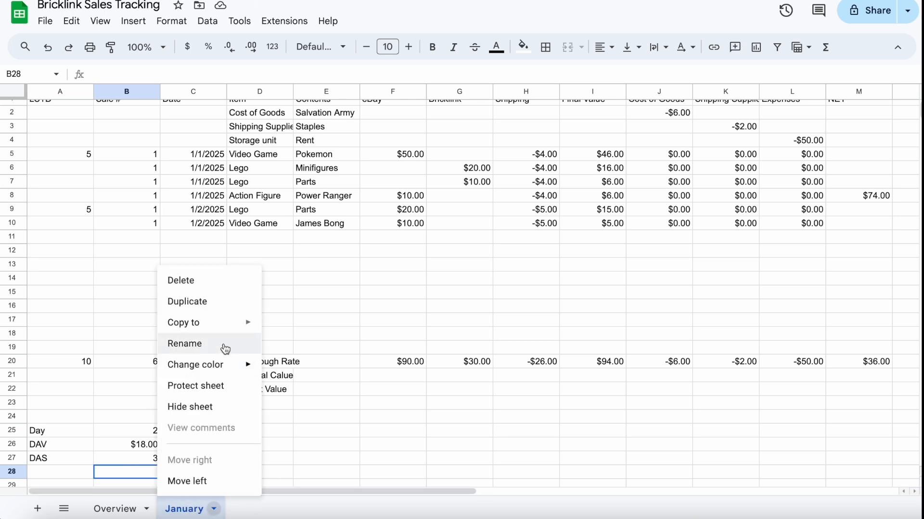
click(222, 303)
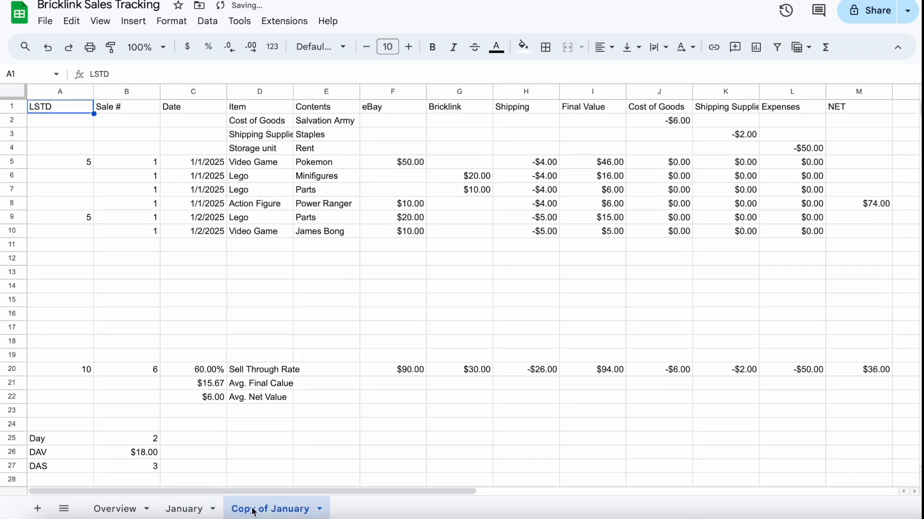
right_click(294, 509)
click(266, 344)
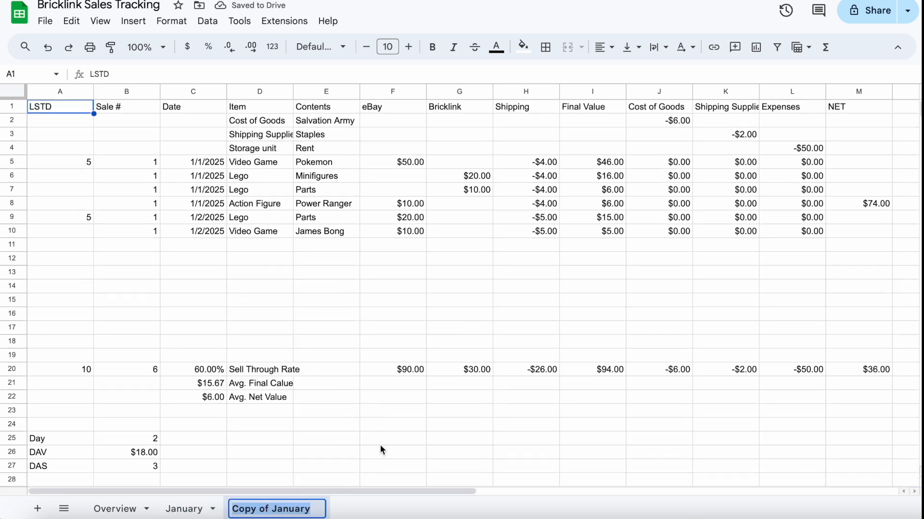
text(F)
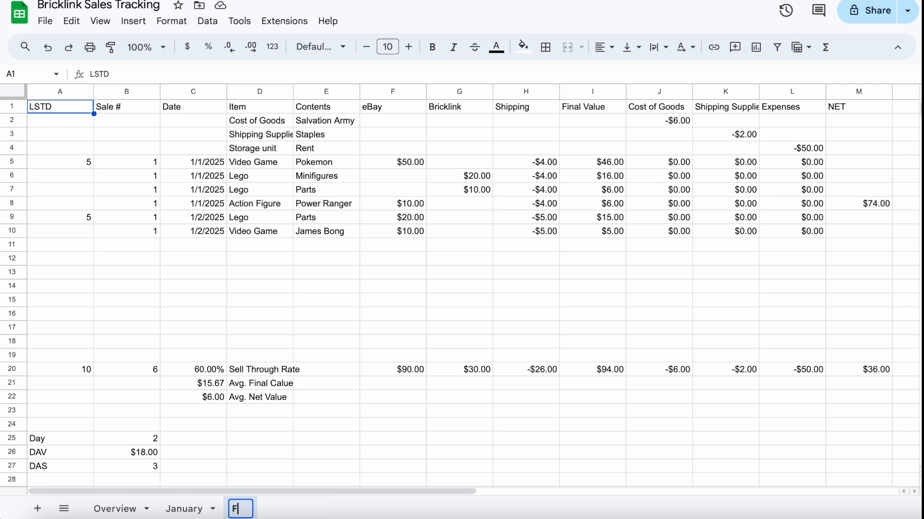
text(ebruary)
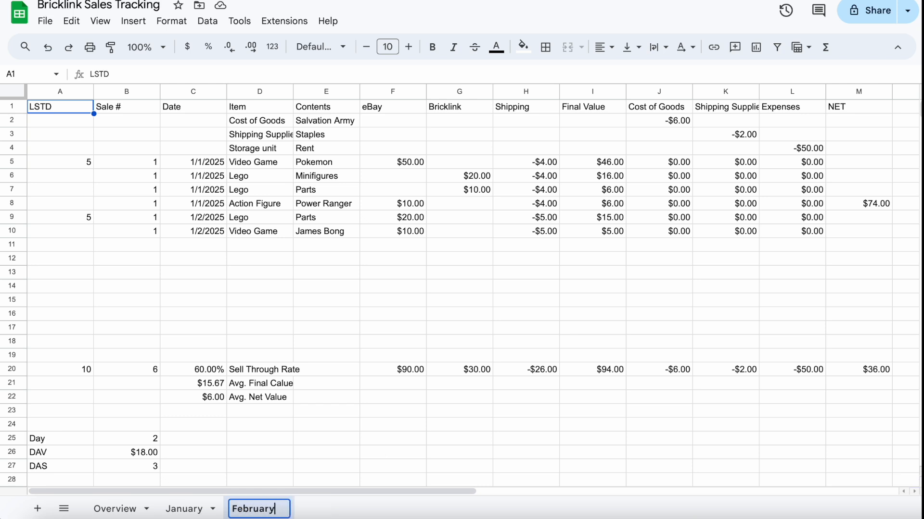
key(Return)
Clear the eBay and Bricklink sale amounts in rows 5 to 10 of the February sheet.
click(410, 167)
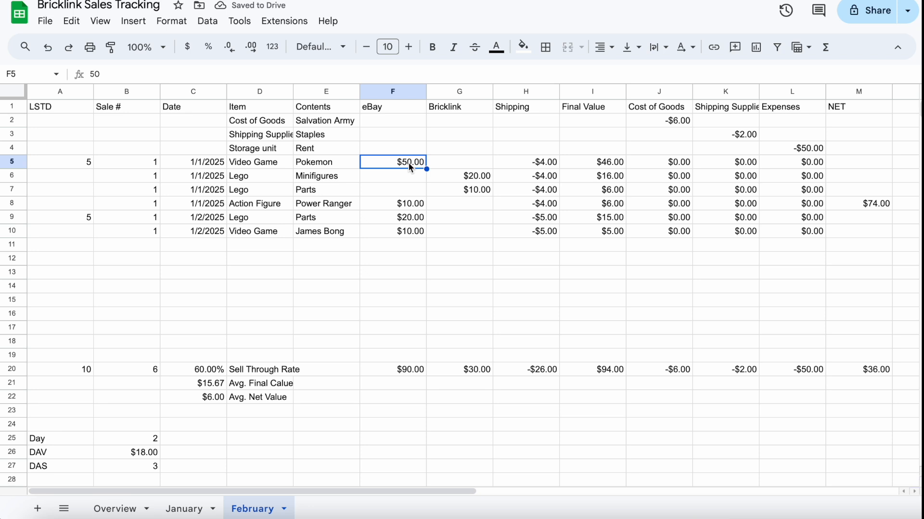
key(Delete)
key(Right)
key(Down)
key(Delete)
key(Down)
key(Delete)
key(Left)
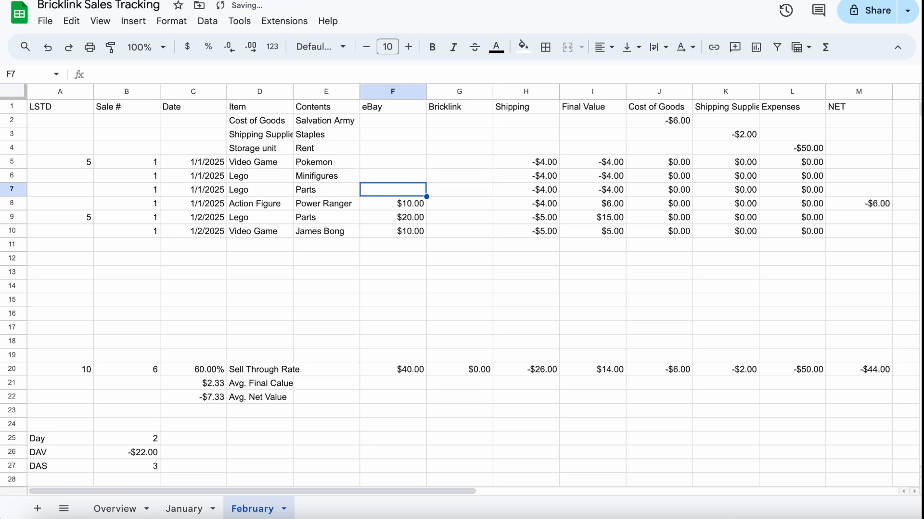
key(Down)
key(Delete)
key(Down)
key(Delete)
key(Down)
key(Delete)
key(Right)
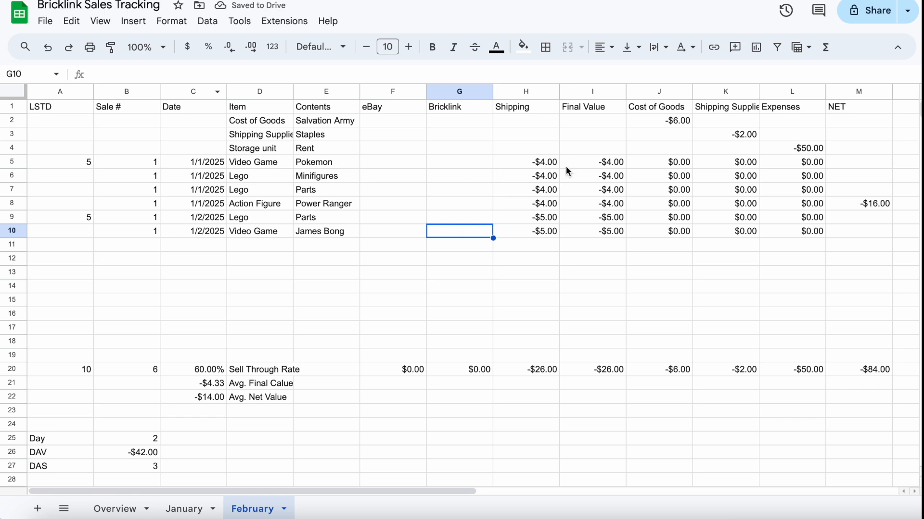
Clear the Shipping amounts in H5 through H10 of the February sheet.
click(541, 160)
key(Delete)
key(Down)
key(Delete)
key(Down)
key(Delete)
key(Down)
key(Delete)
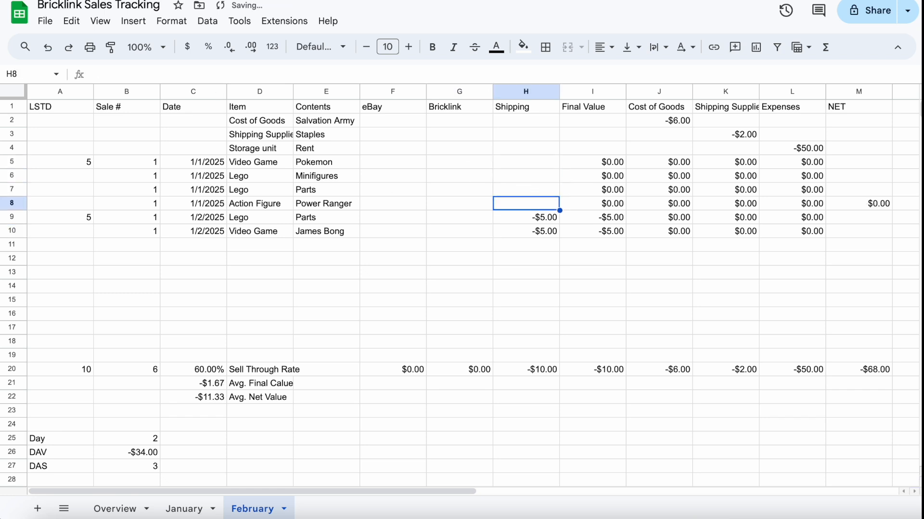
key(Down)
key(Delete)
key(Down)
key(Delete)
key(Down)
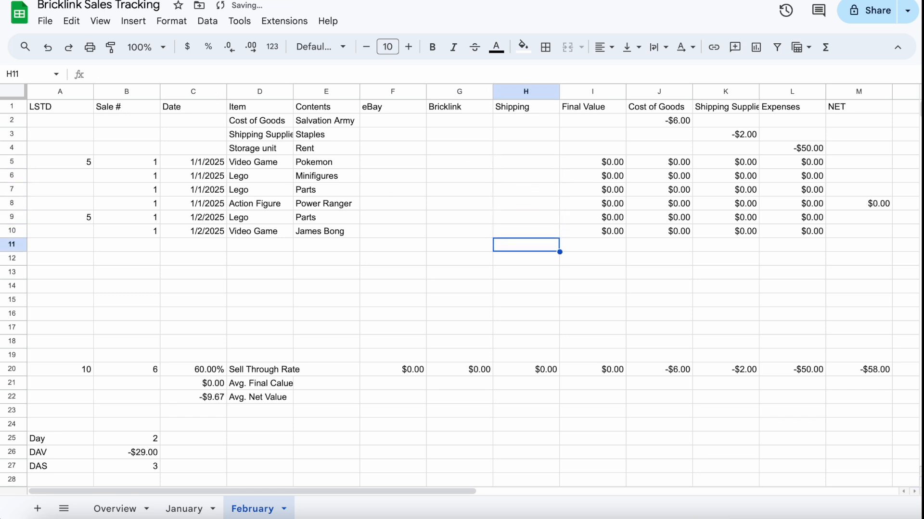
click(284, 509)
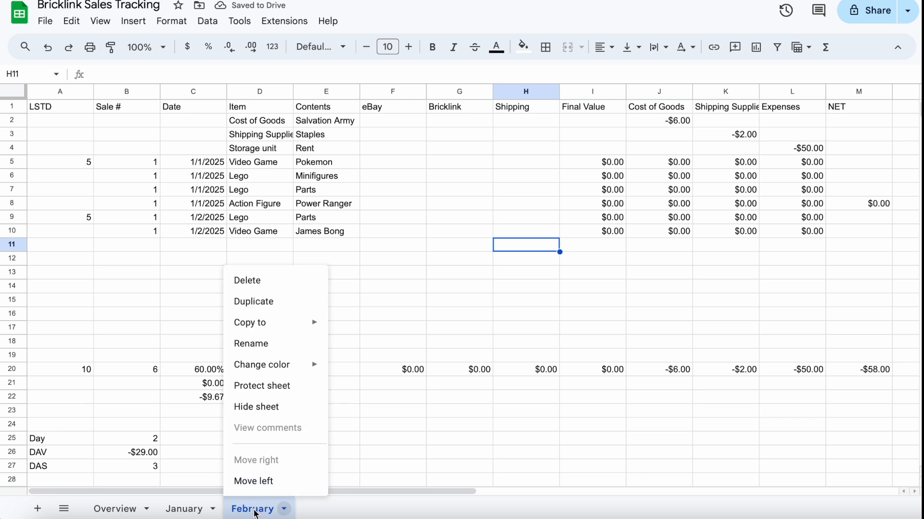
click(270, 345)
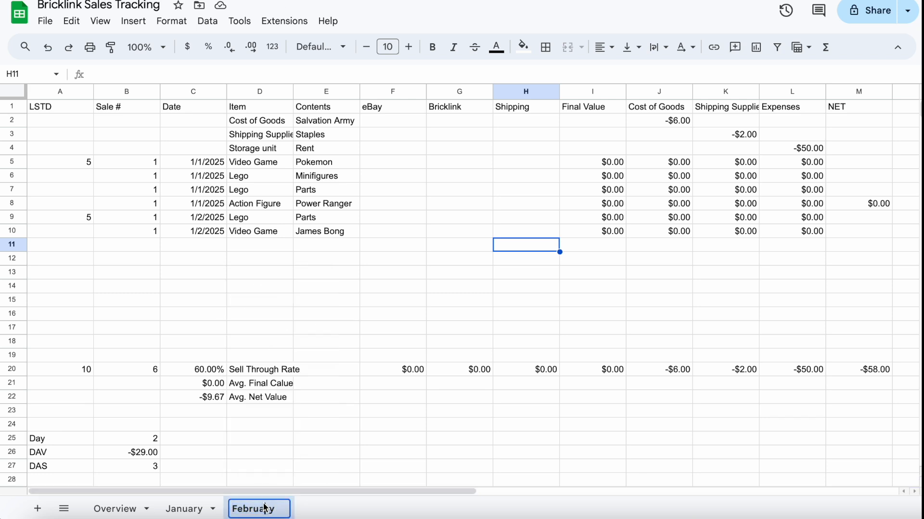
key(Return)
Duplicate the February sheet and rename the copy March.
right_click(237, 508)
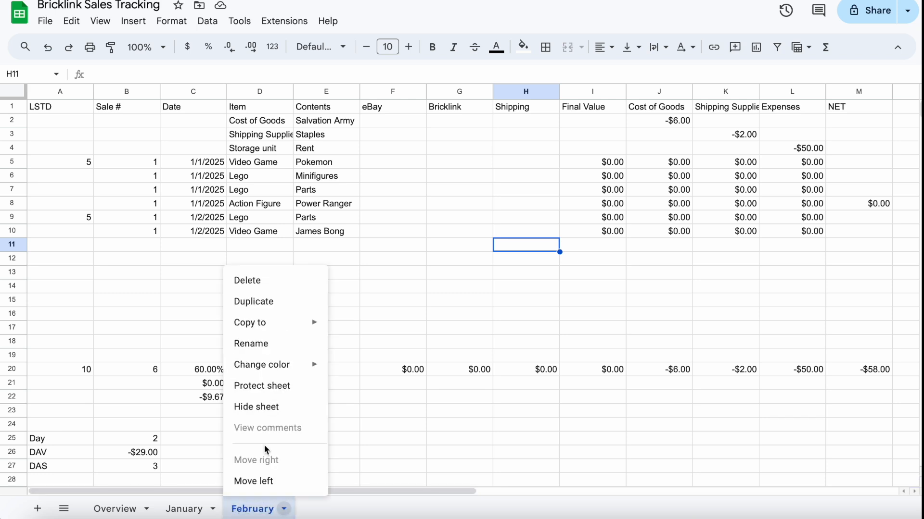
click(260, 302)
right_click(341, 513)
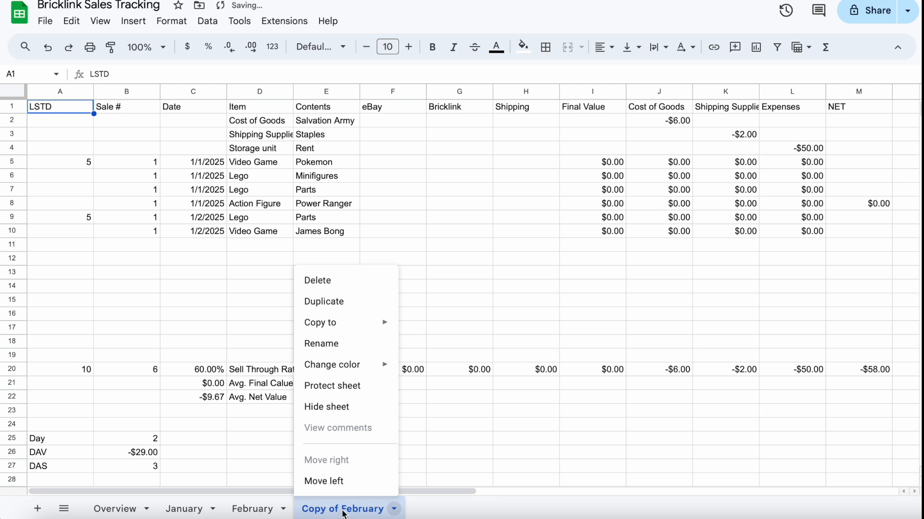
click(322, 344)
text(March)
key(Return)
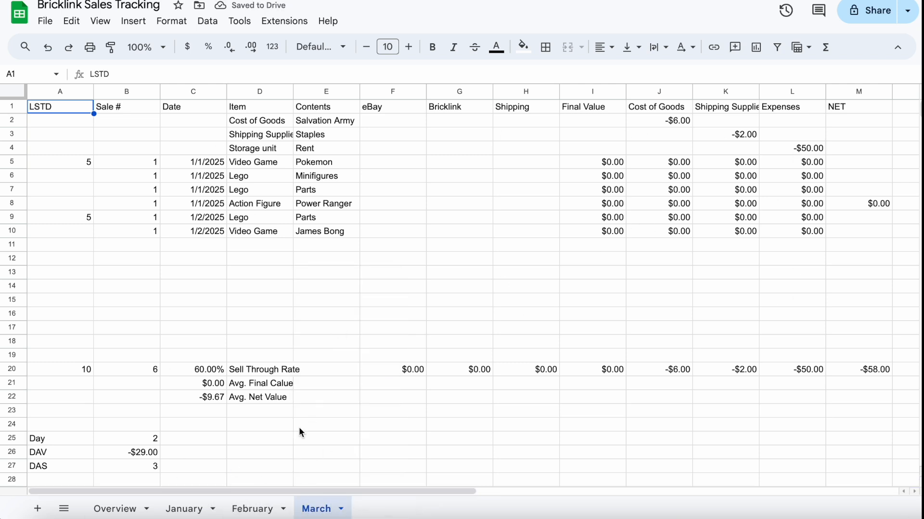
Link the January eBay cell B2 on the Overview sheet to the January sheet's eBay total, =January!F20.
click(194, 506)
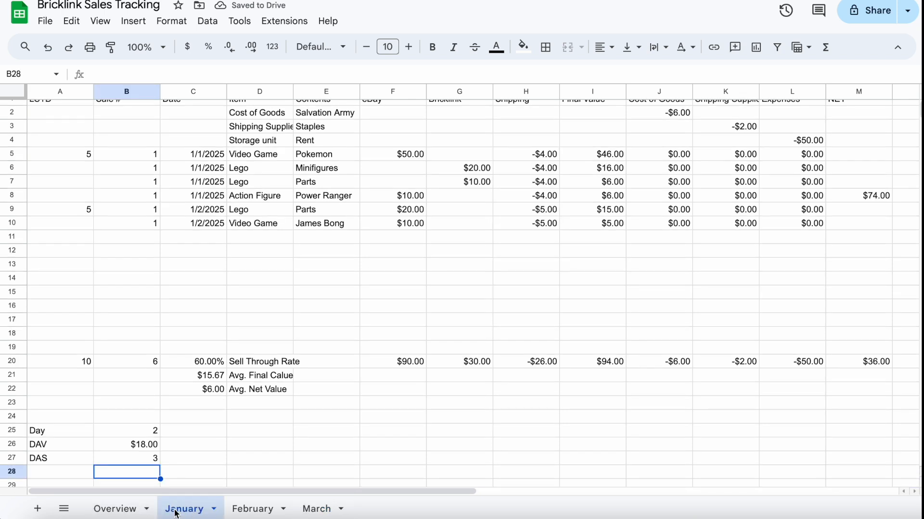
click(124, 510)
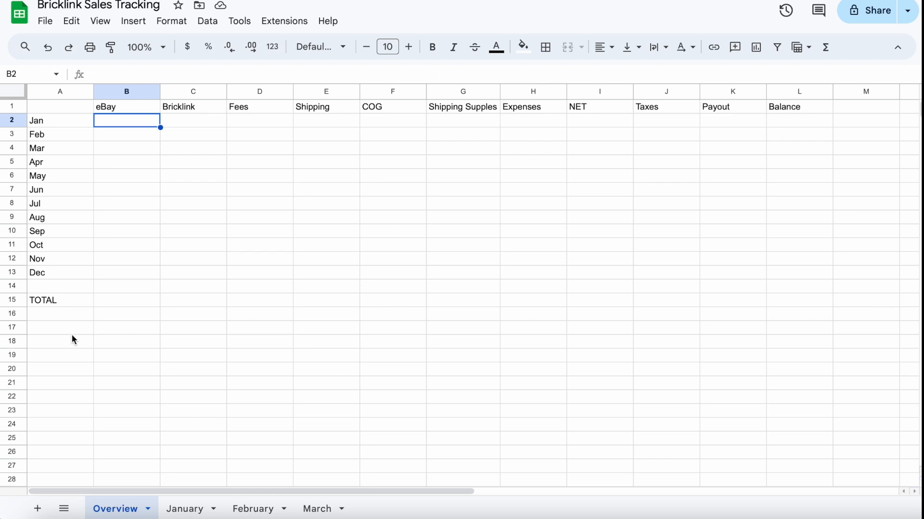
text(=)
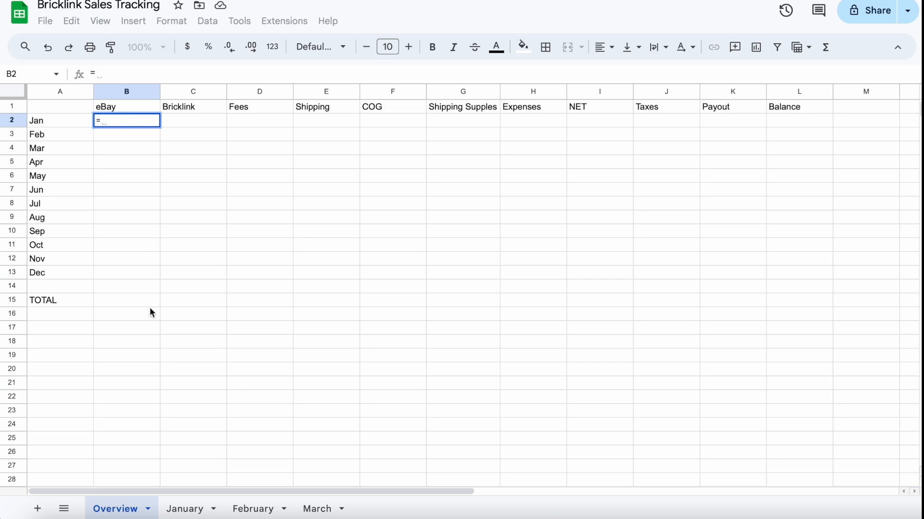
click(183, 510)
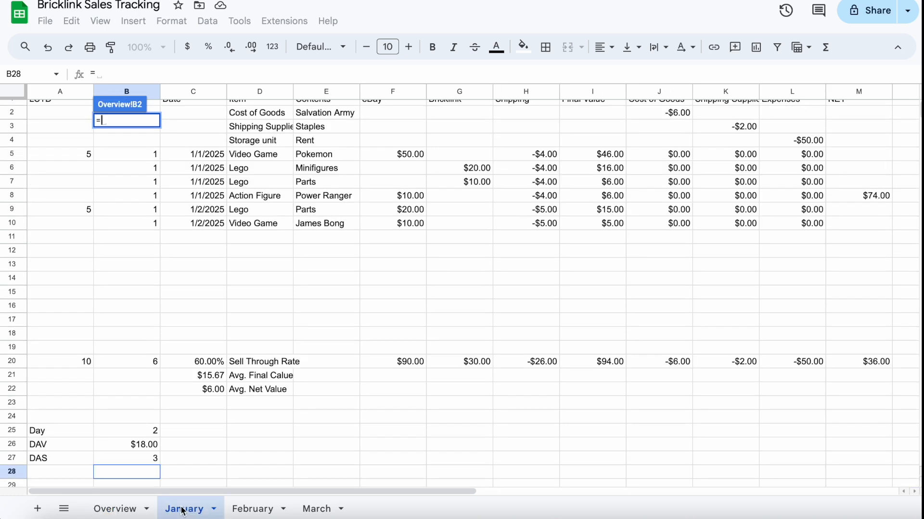
click(407, 363)
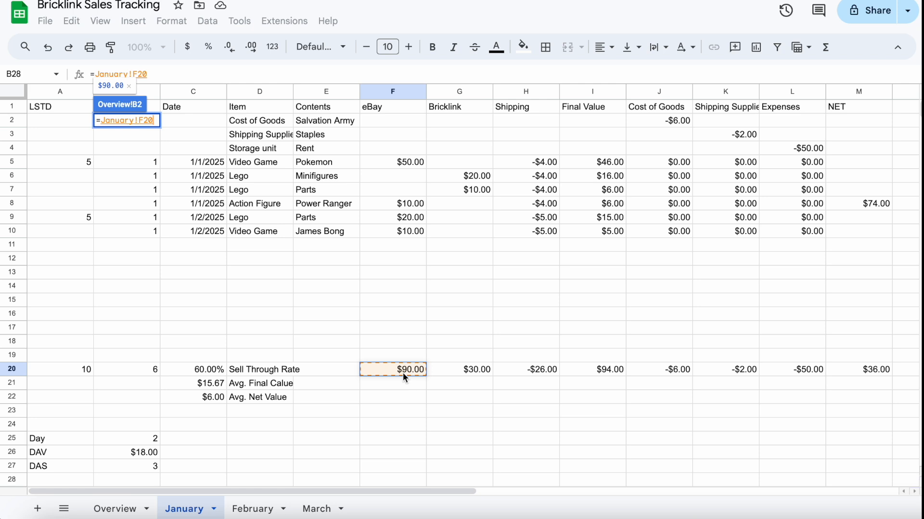
key(Return)
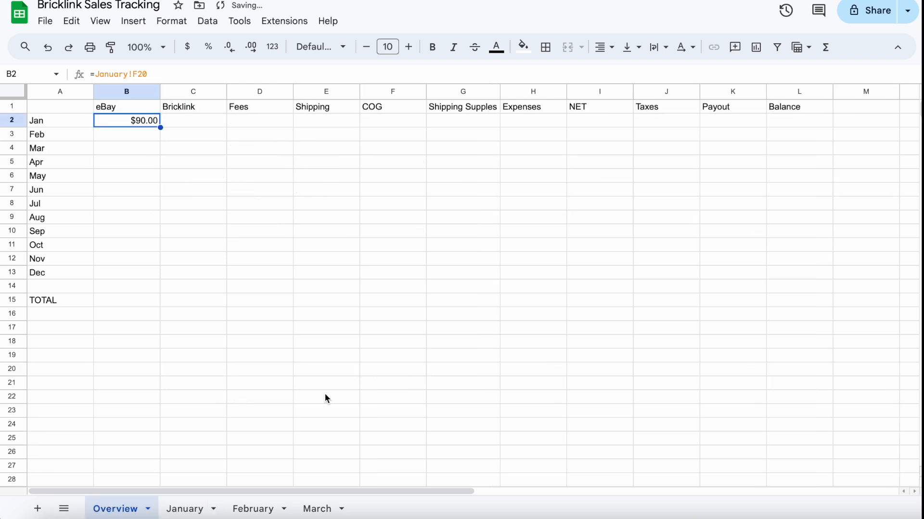
Link the January Bricklink cell C2 on the Overview sheet to the January sheet's Bricklink total, =January!G20.
click(192, 121)
text(=)
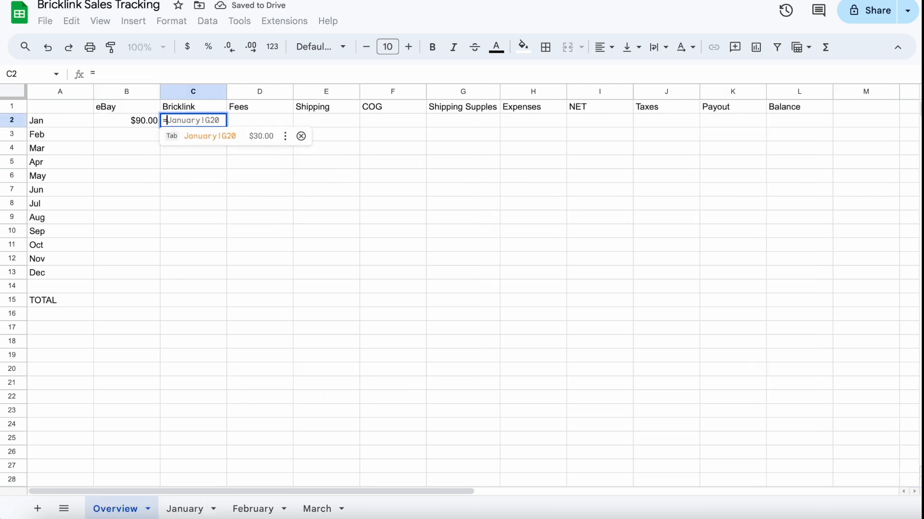
click(186, 509)
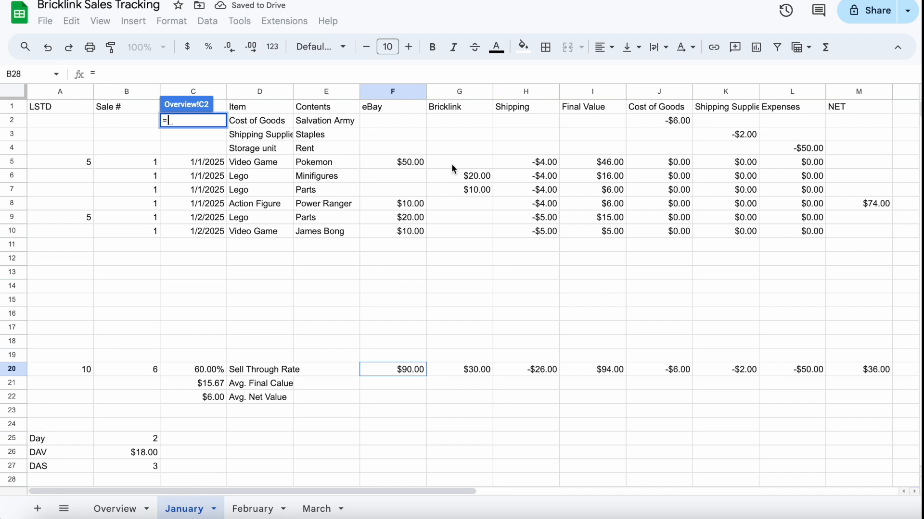
click(476, 371)
key(Return)
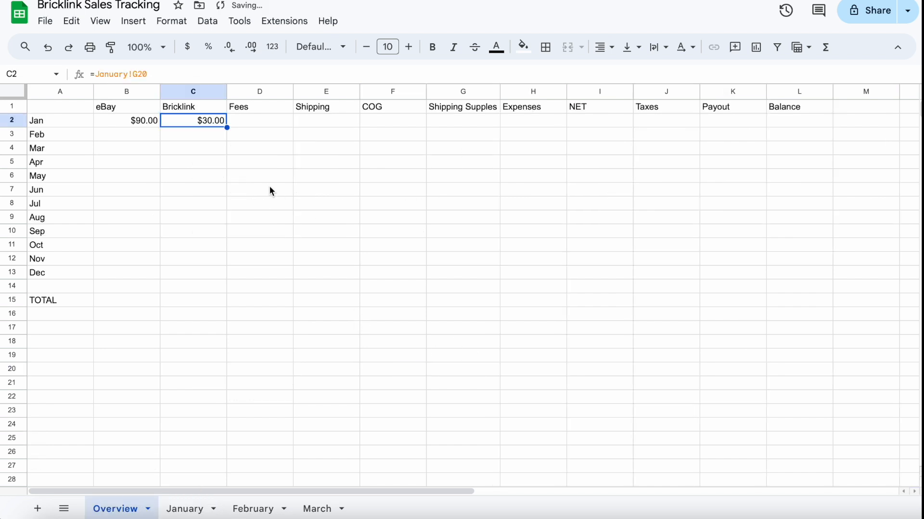
click(259, 119)
text(=)
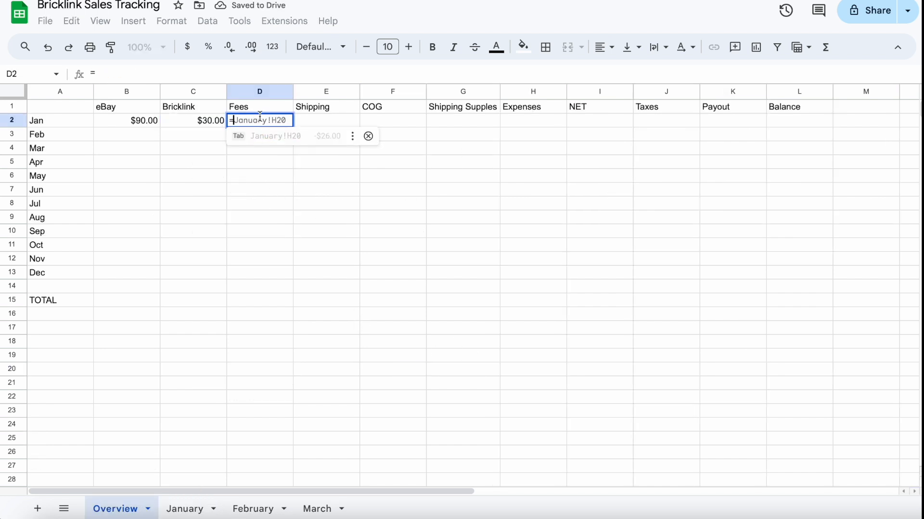
click(192, 503)
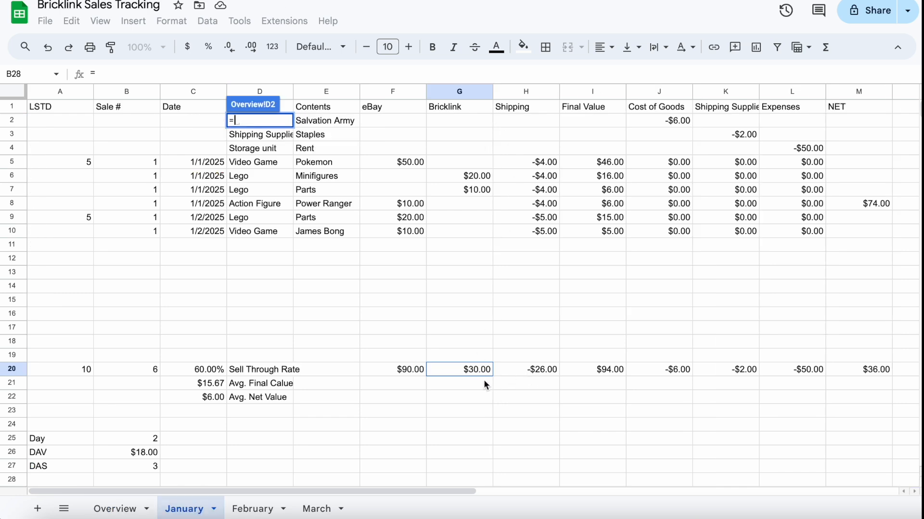
key(Escape)
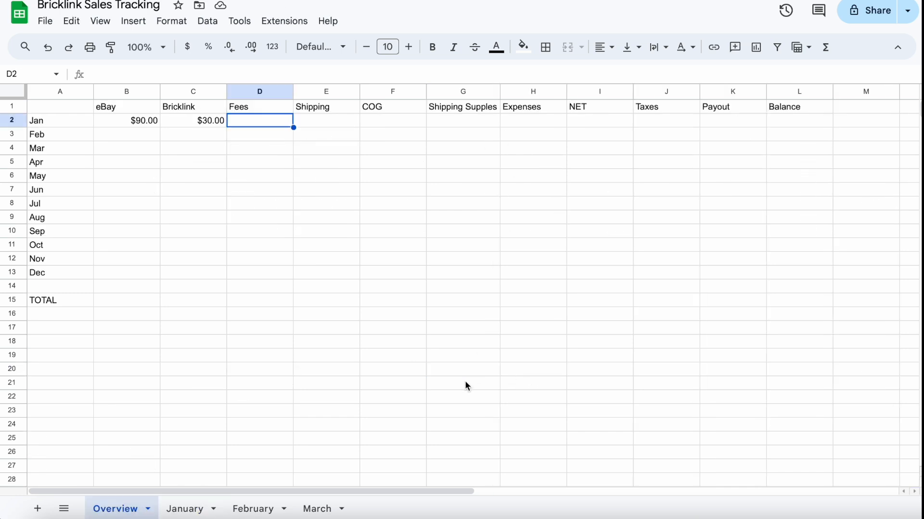
Insert an empty column between Bricklink and Shipping on the January sheet.
click(185, 509)
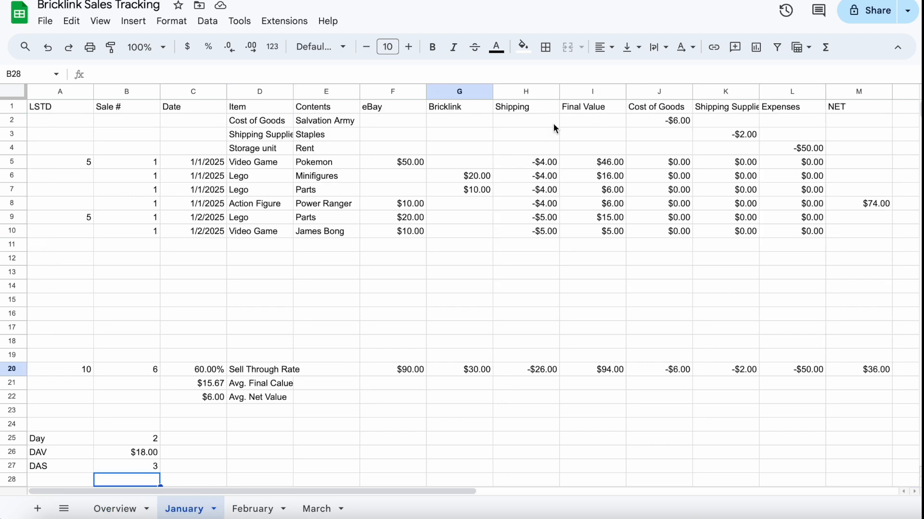
right_click(526, 91)
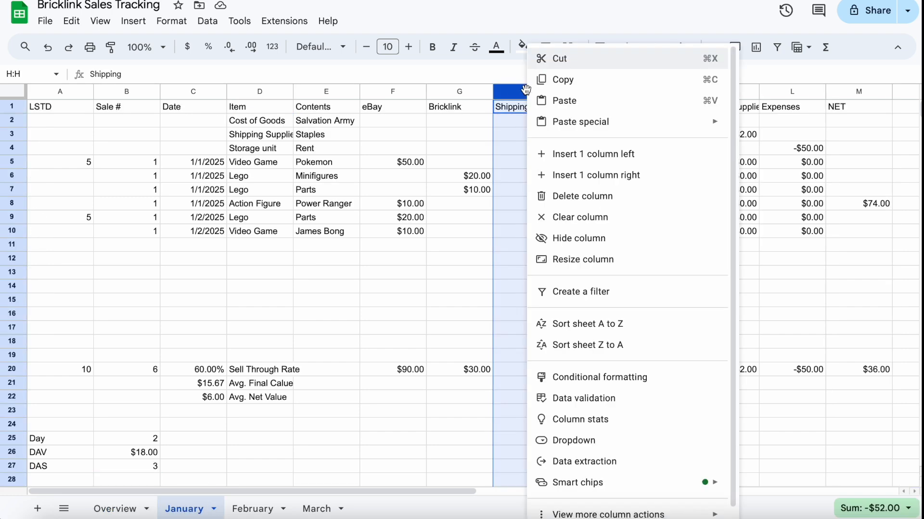
click(620, 157)
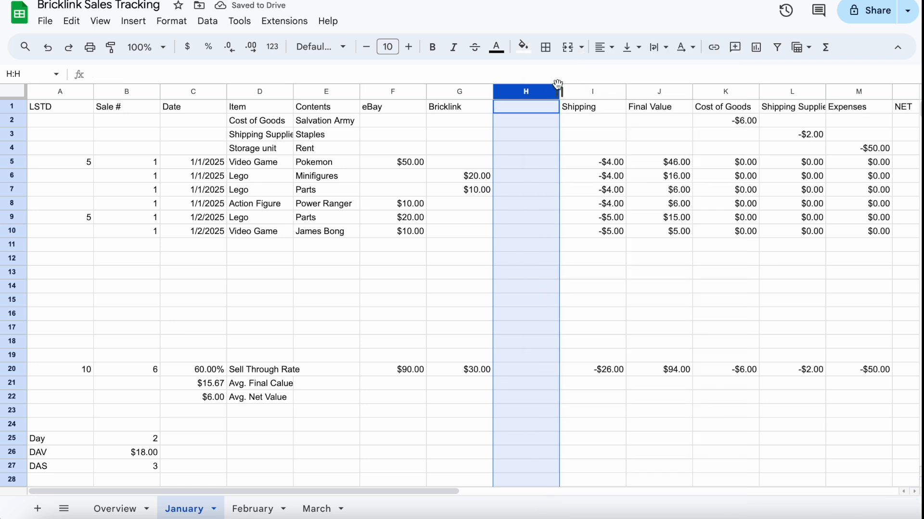
Enter -2, -2, -2, -1, -2 and -1 in H5 through H10 of the January sheet's new column.
click(533, 163)
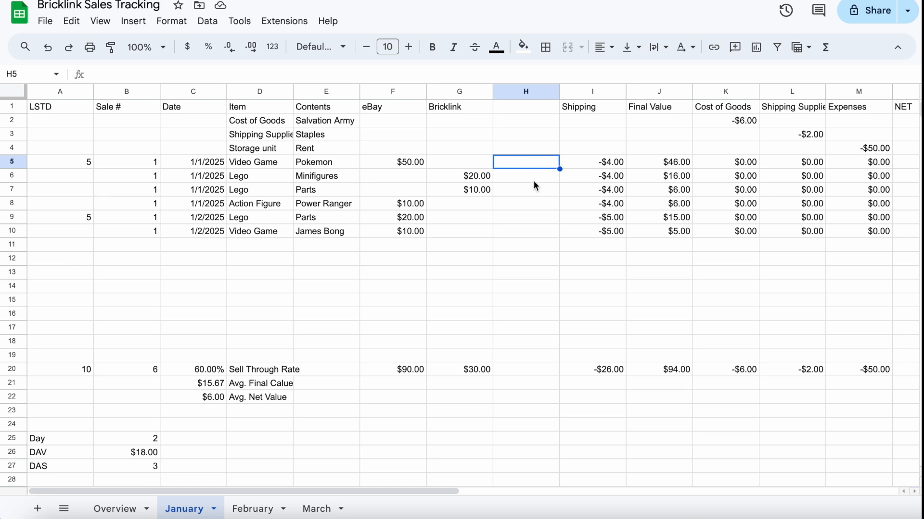
text(-2)
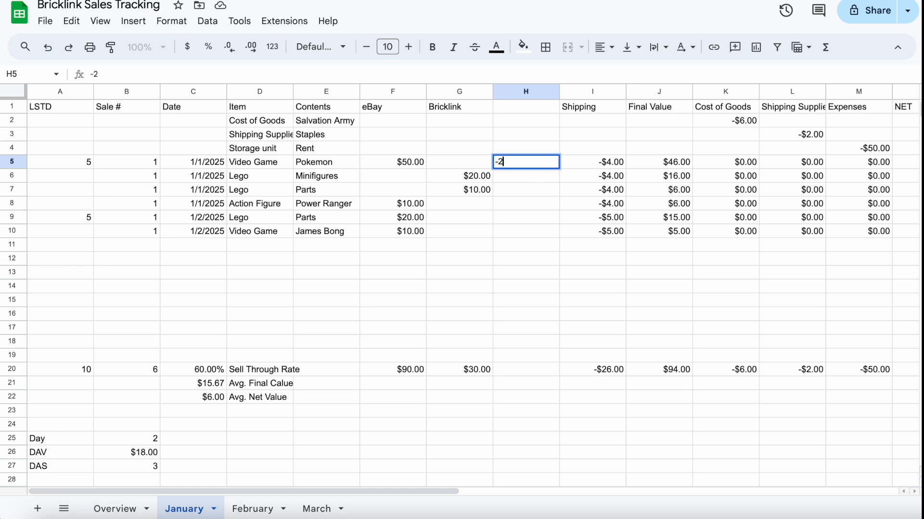
key(Return)
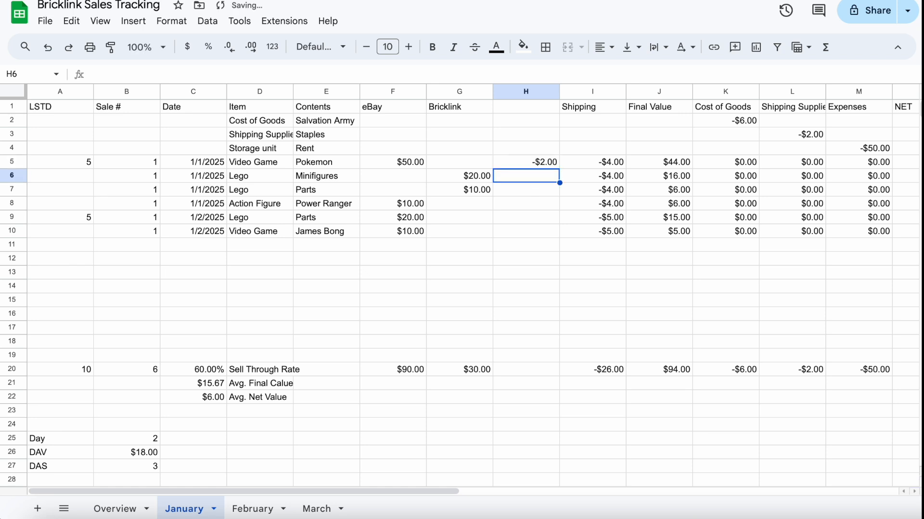
text(-2)
key(Return)
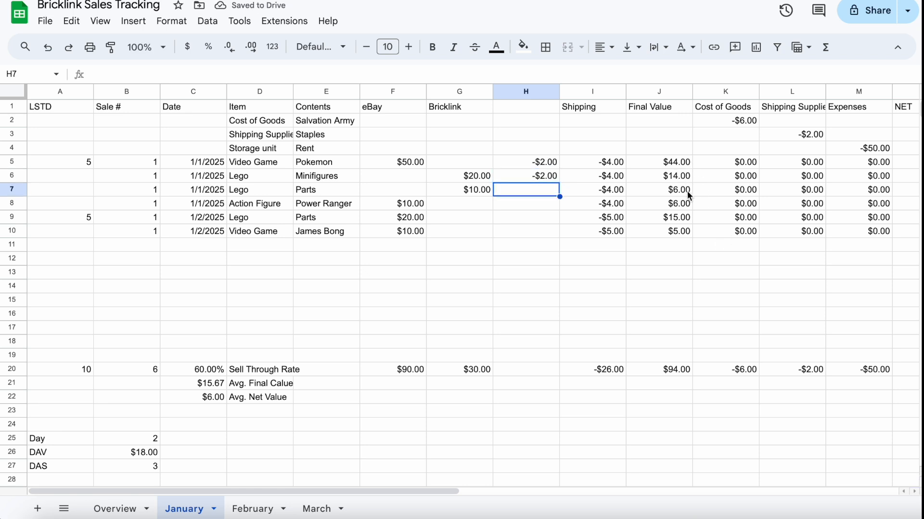
text(-2)
key(Return)
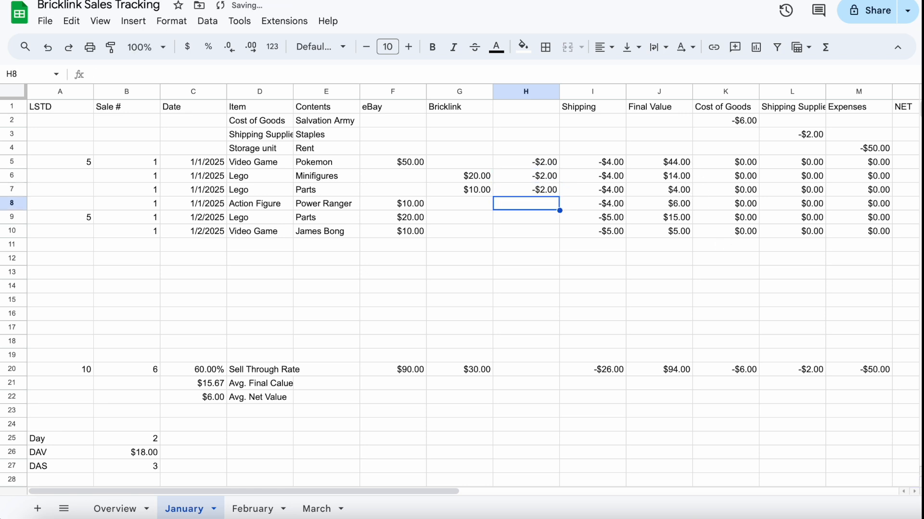
text(-1)
key(Return)
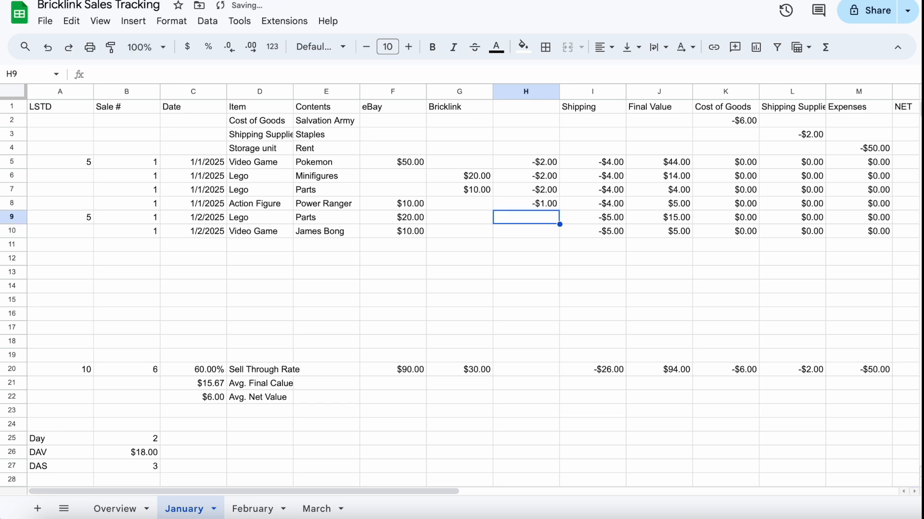
text(-2)
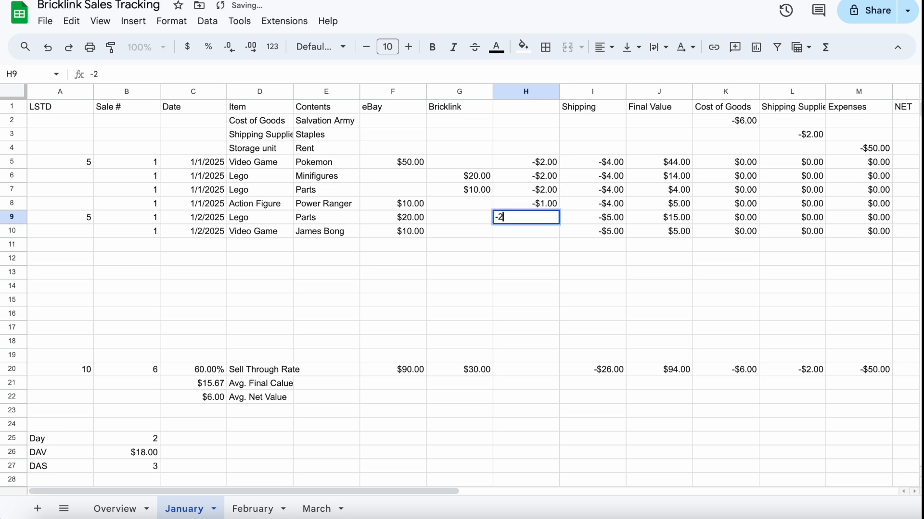
key(Return)
text(-1)
key(Return)
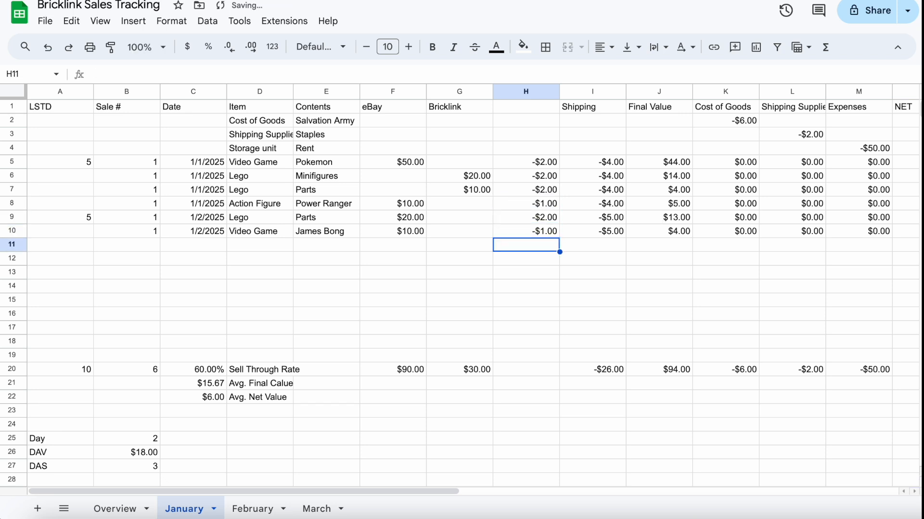
Copy the Bricklink total formula from G20 into H20 to total the new column, =SUM(H2:H19).
click(478, 368)
key(ctrl+c)
key(Right)
key(ctrl+v)
Enter the heading Fees in H1 of the January sheet.
scroll(297, 335, down, 2)
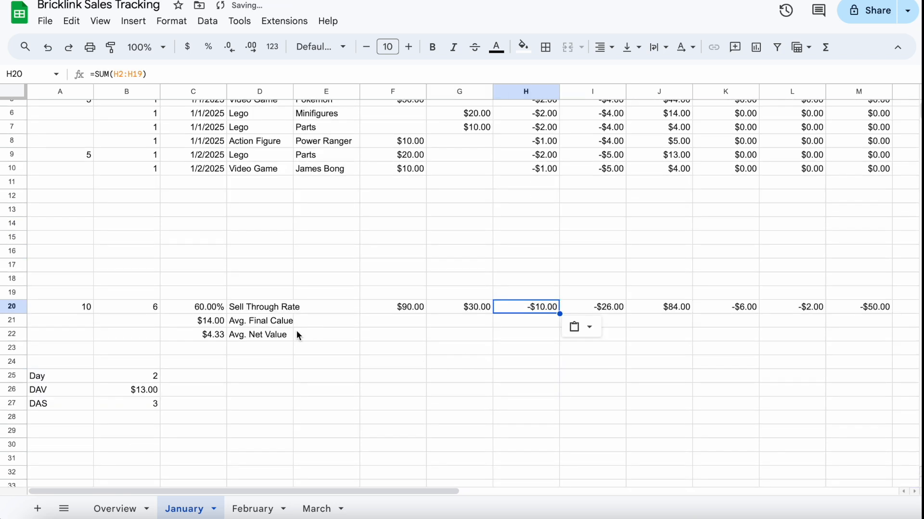
drag(380, 491, 474, 488)
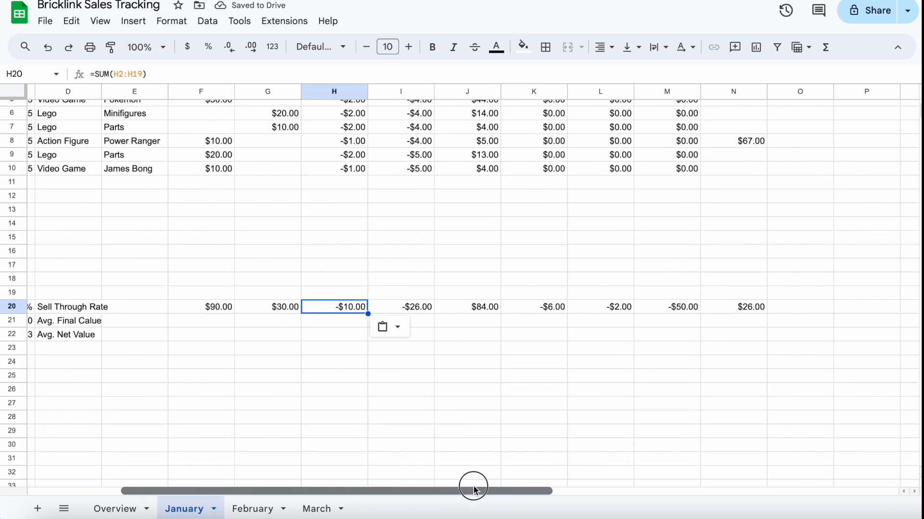
click(489, 108)
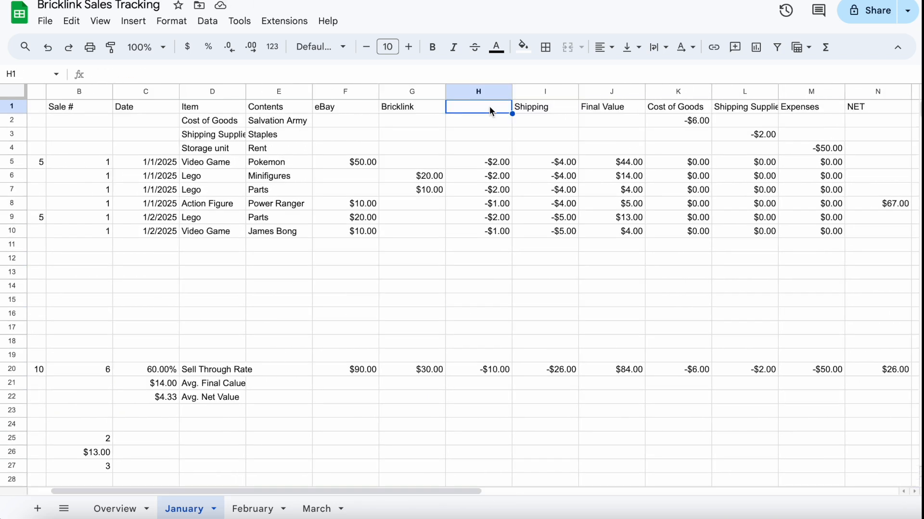
text(Fees)
key(Return)
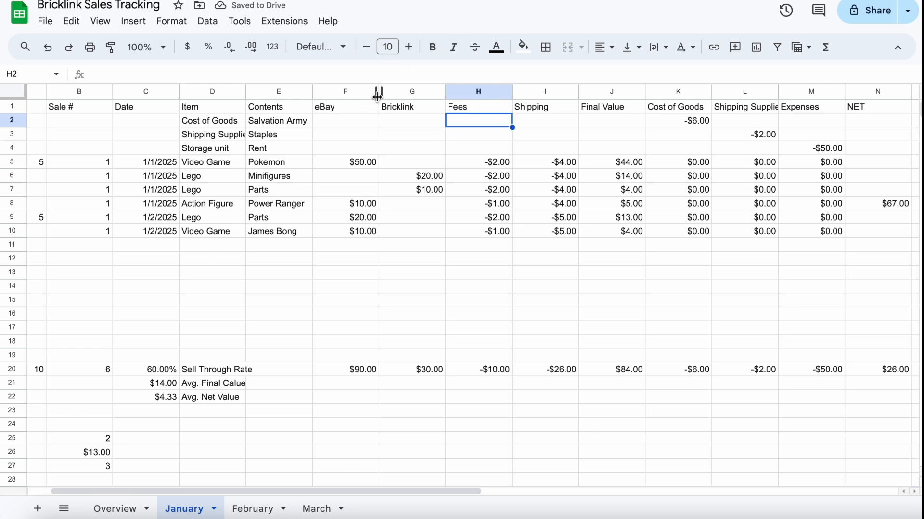
Narrow the eBay, Bricklink, Fees, Shipping, Final Value and Cost of Goods columns on the January sheet.
drag(378, 93, 355, 92)
drag(422, 91, 408, 91)
drag(474, 92, 456, 91)
drag(523, 91, 504, 91)
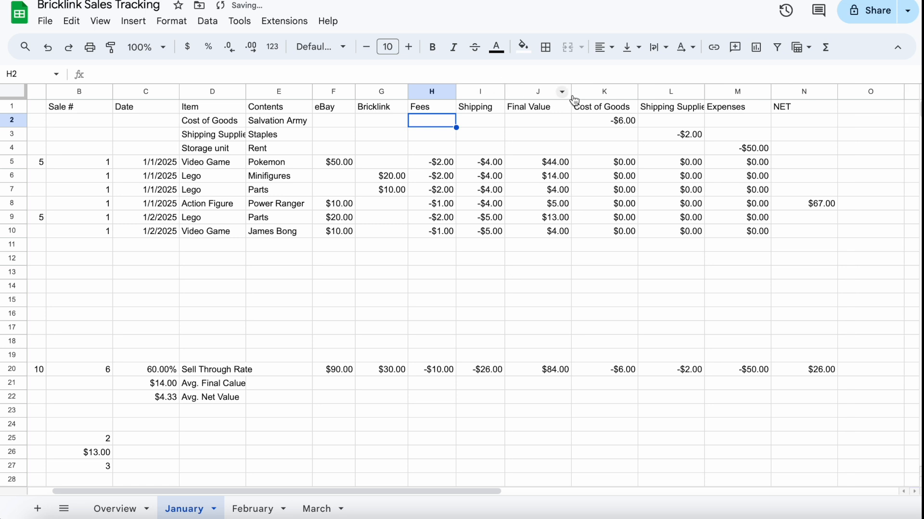
drag(572, 91, 556, 90)
drag(622, 91, 618, 92)
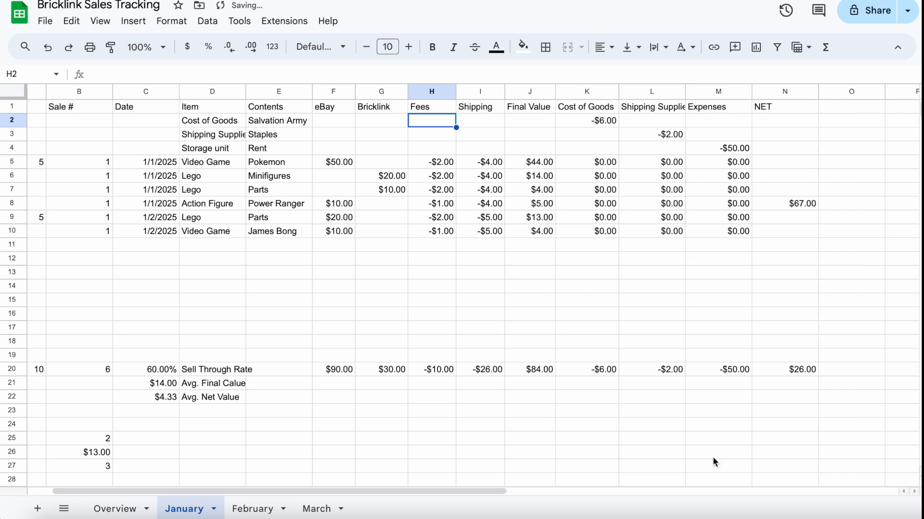
Link the January Fees cell D2 on the Overview sheet to the January fees total, =January!H20.
click(121, 509)
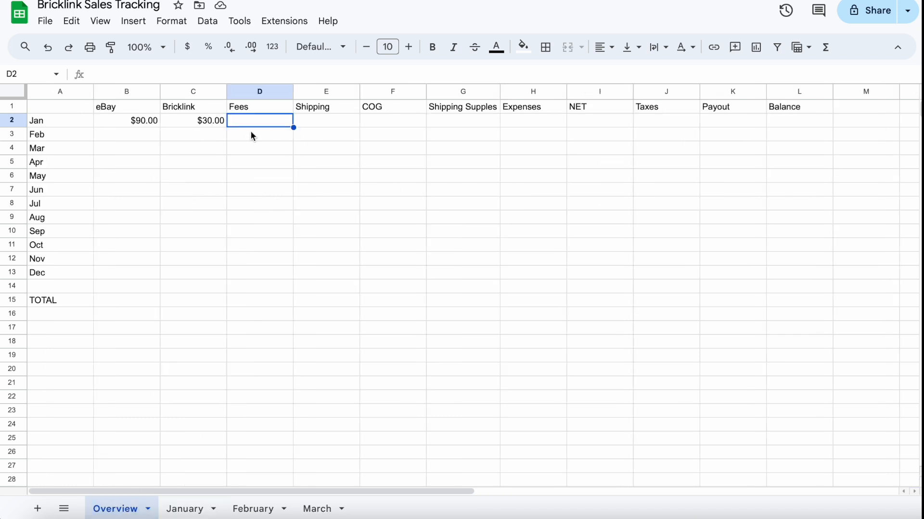
text(=)
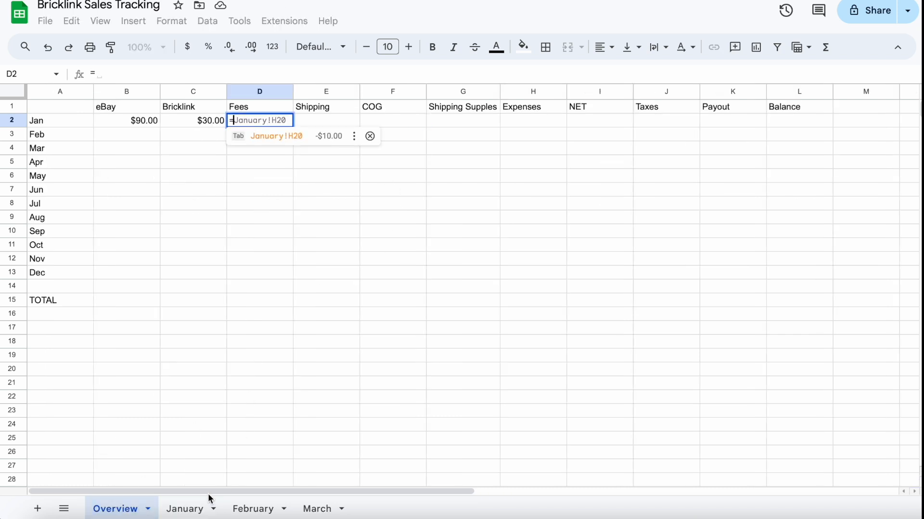
click(186, 508)
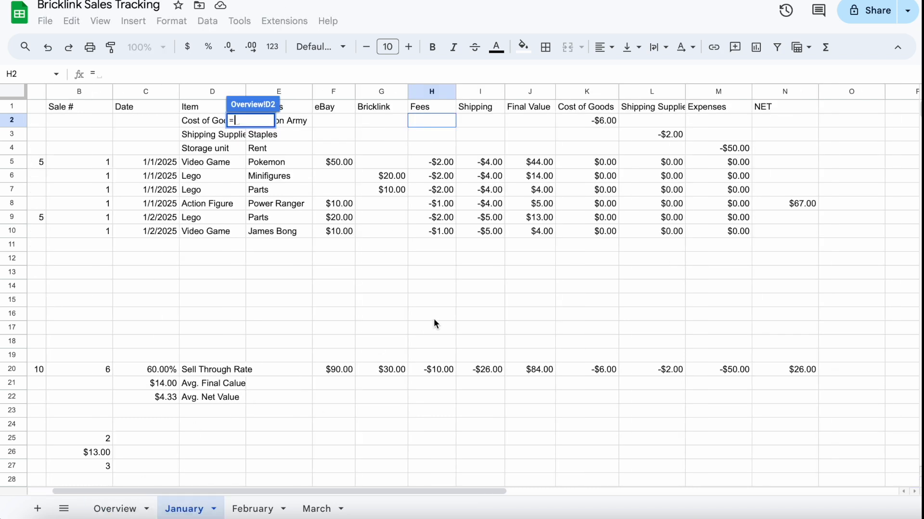
click(442, 371)
key(Return)
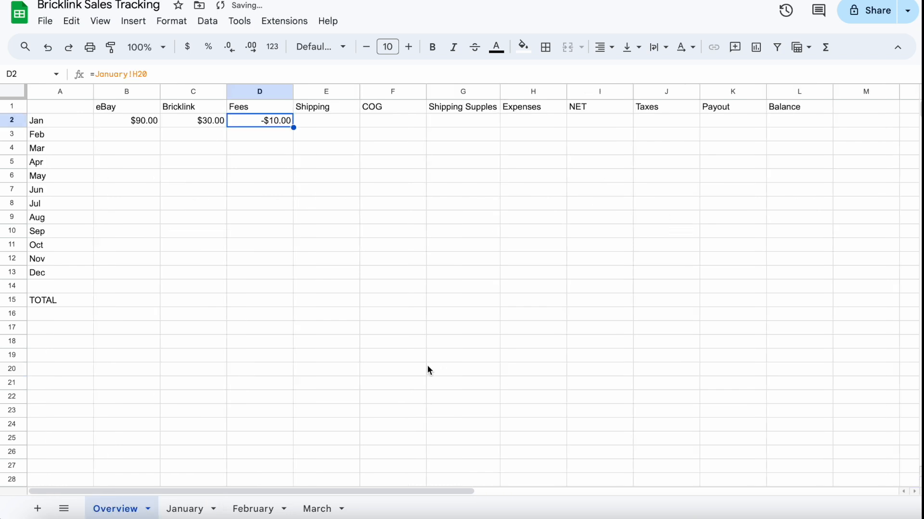
Link the January Shipping cell E2 on the Overview sheet to the January shipping total, =January!I20.
click(334, 122)
text(=)
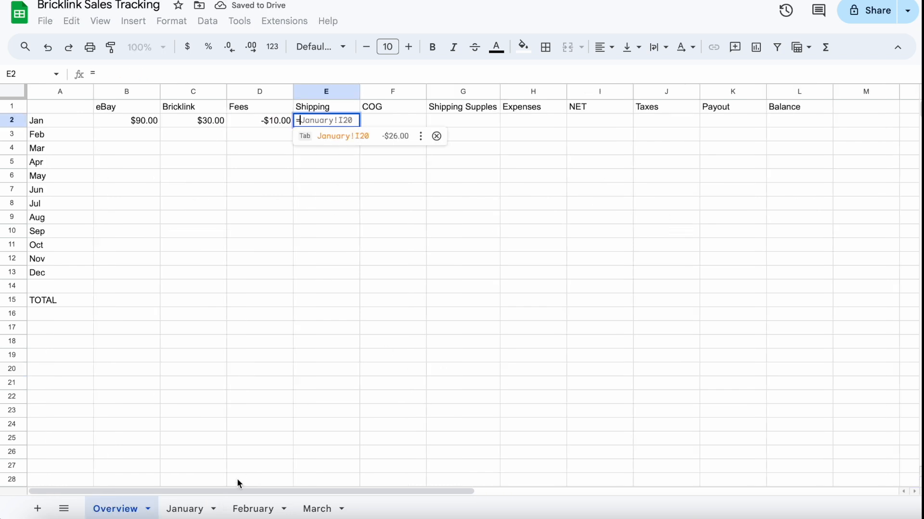
click(201, 507)
click(496, 373)
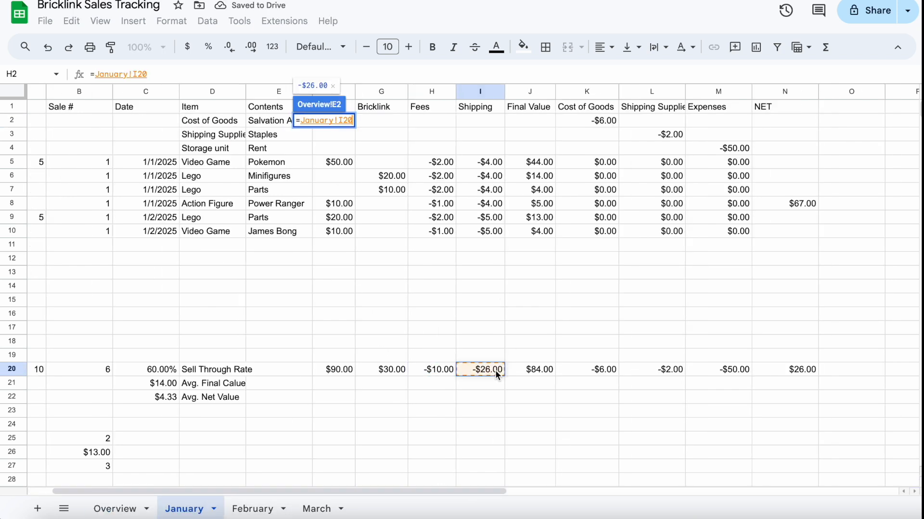
key(Return)
Link the January COG cell F2 on the Overview sheet to the January cost of goods total, =January!K20.
click(412, 121)
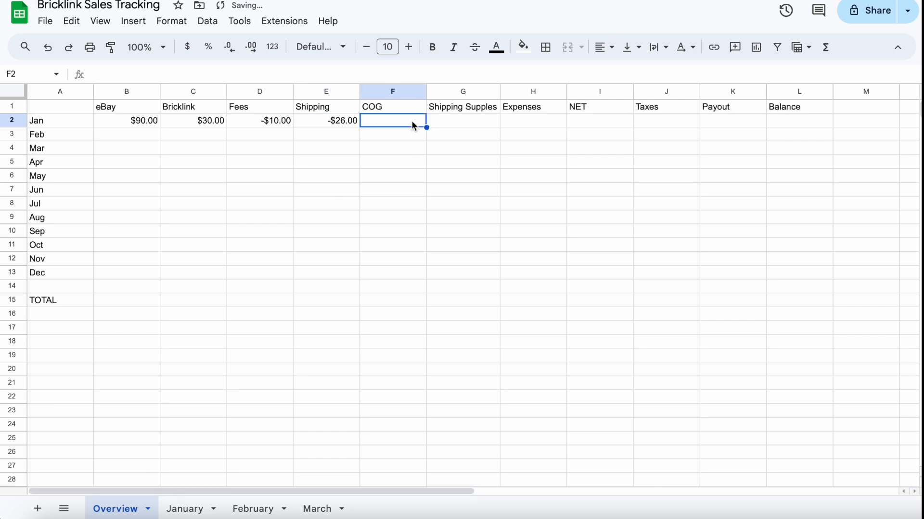
text(=)
click(200, 507)
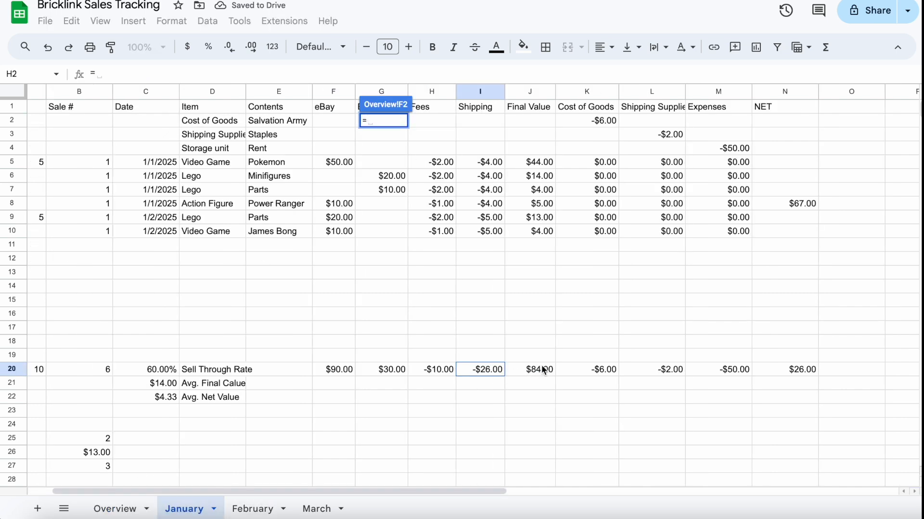
click(597, 369)
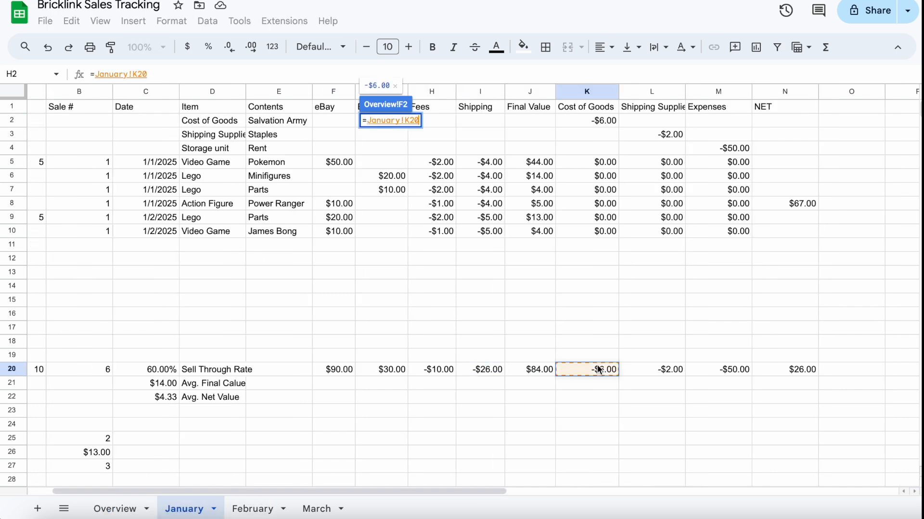
key(Return)
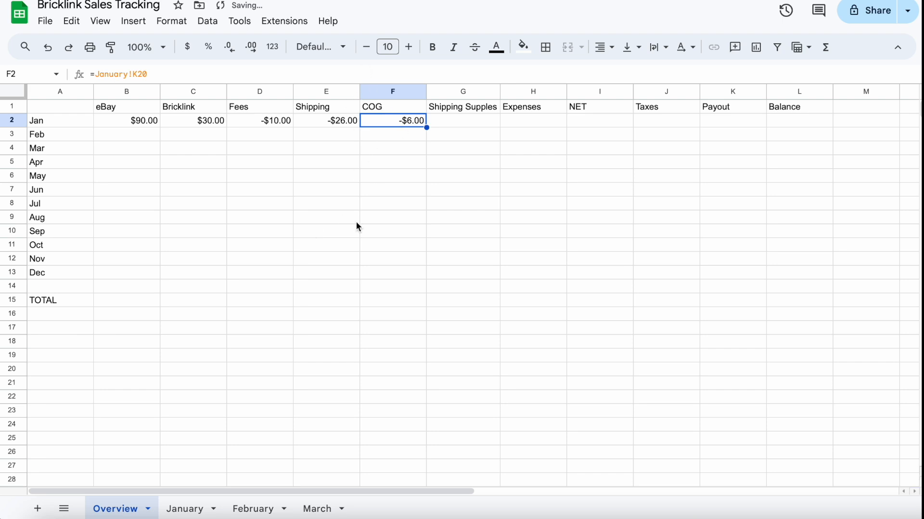
Link the January shipping supplies cell G2 on the Overview sheet to the January total, =January!L20.
click(466, 125)
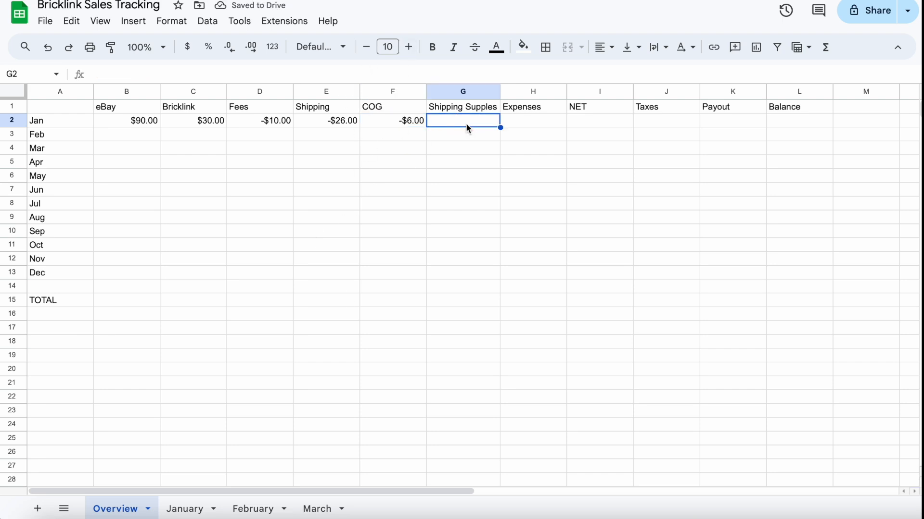
text(=)
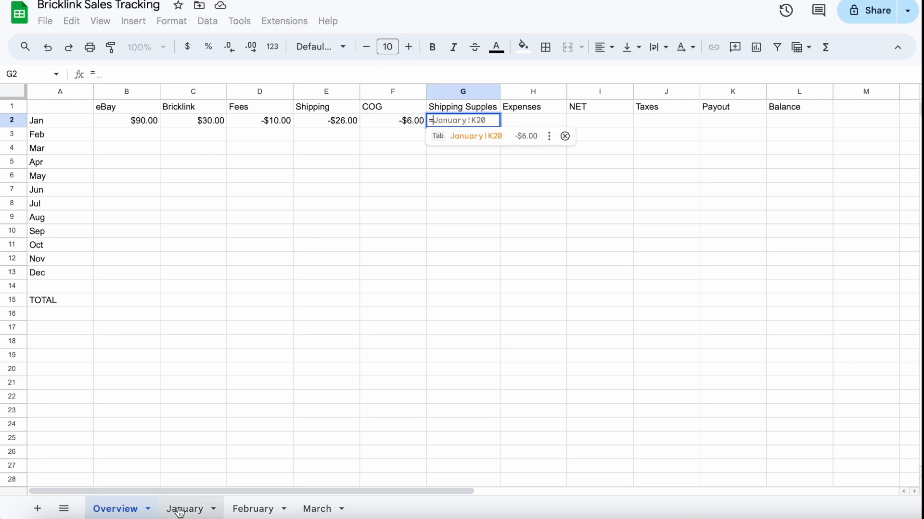
click(185, 508)
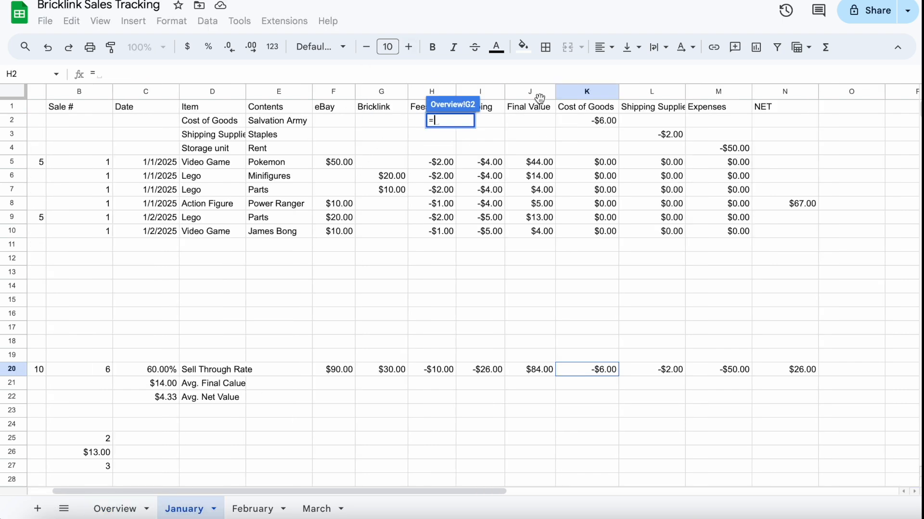
click(654, 371)
key(Return)
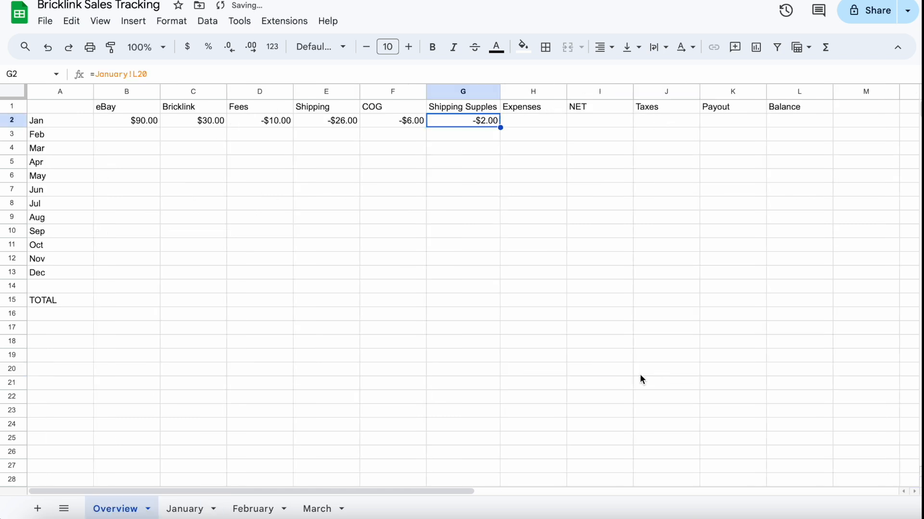
Link the January Expenses cell H2 on the Overview sheet to the January expenses total, =January!M20.
click(535, 126)
text(=)
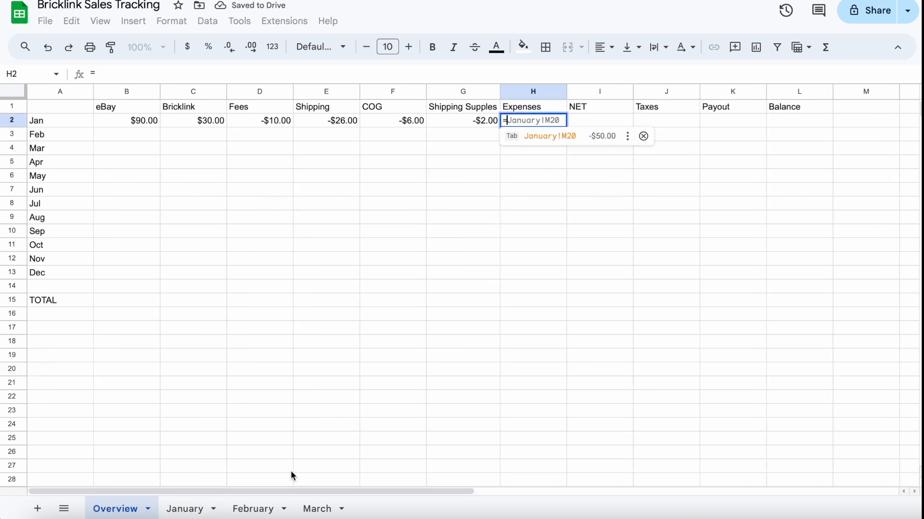
click(185, 509)
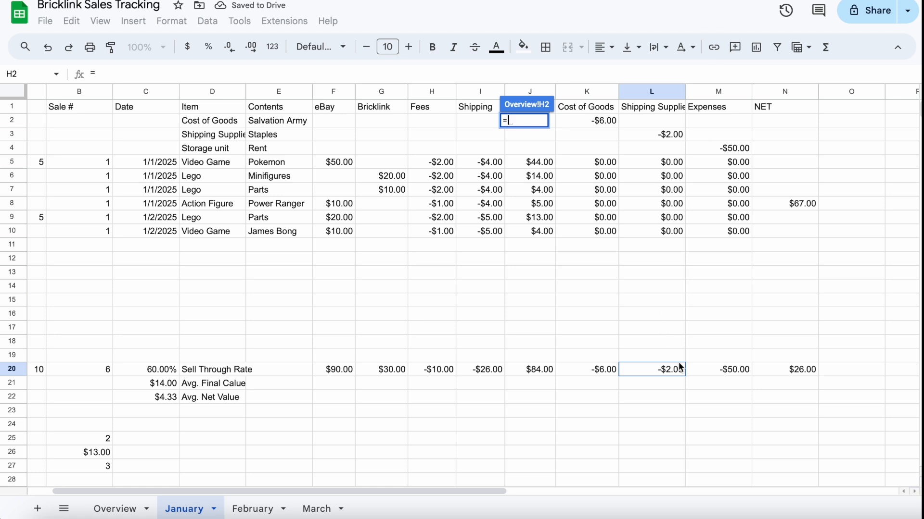
click(729, 373)
key(Return)
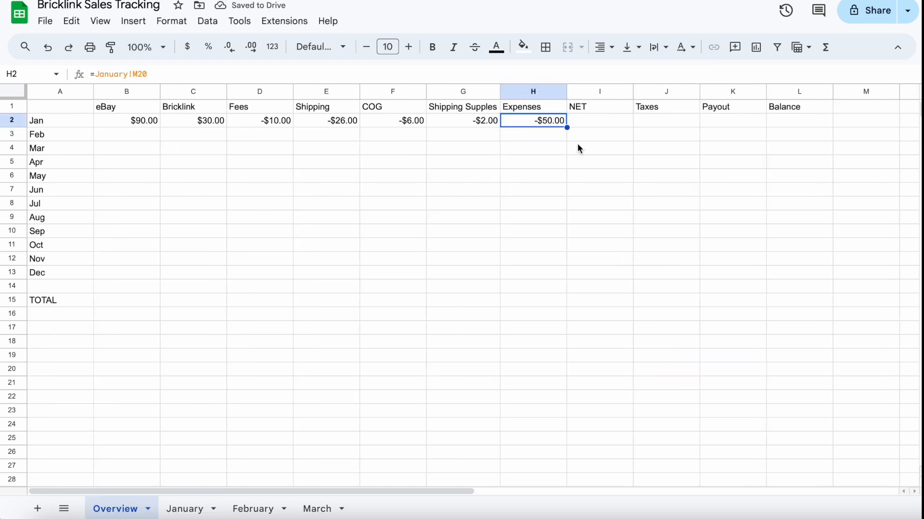
Calculate January's NET in I2 of the Overview sheet by summing eBay through Expenses, =SUM(B2:H2).
click(595, 116)
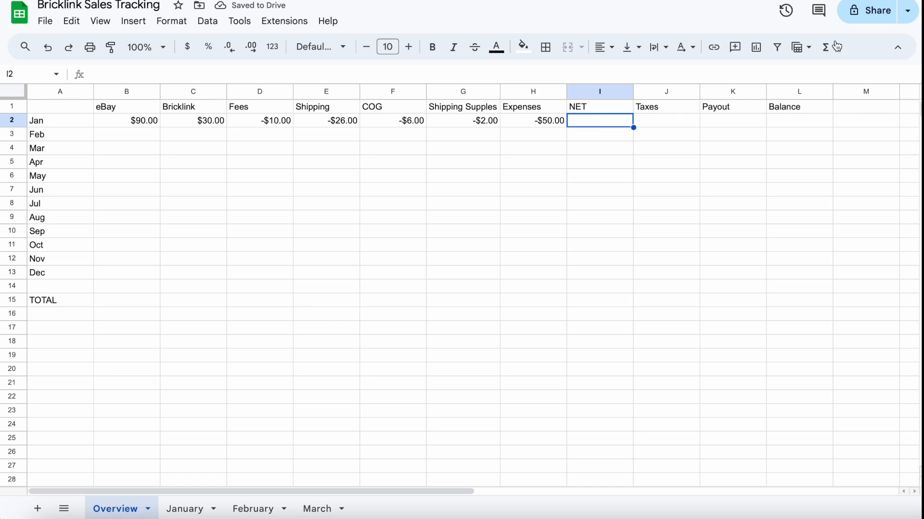
click(825, 47)
click(837, 73)
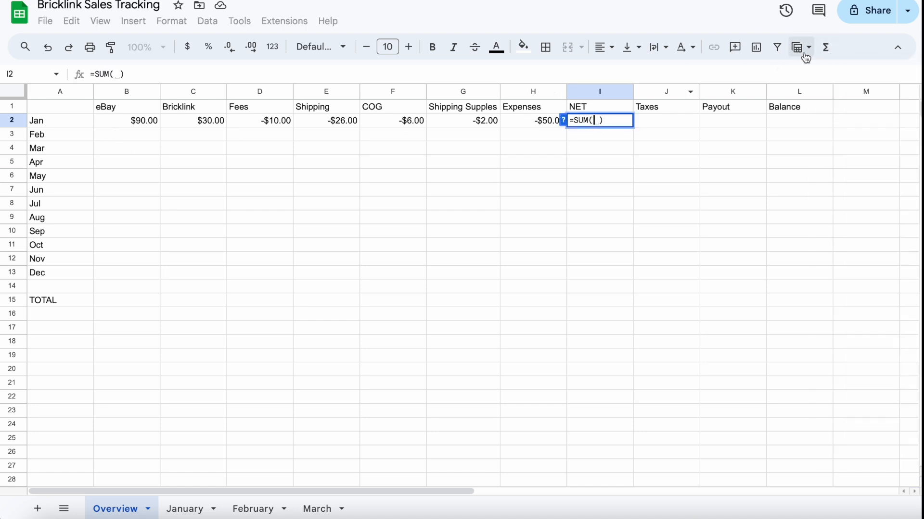
drag(157, 122, 550, 123)
key(Return)
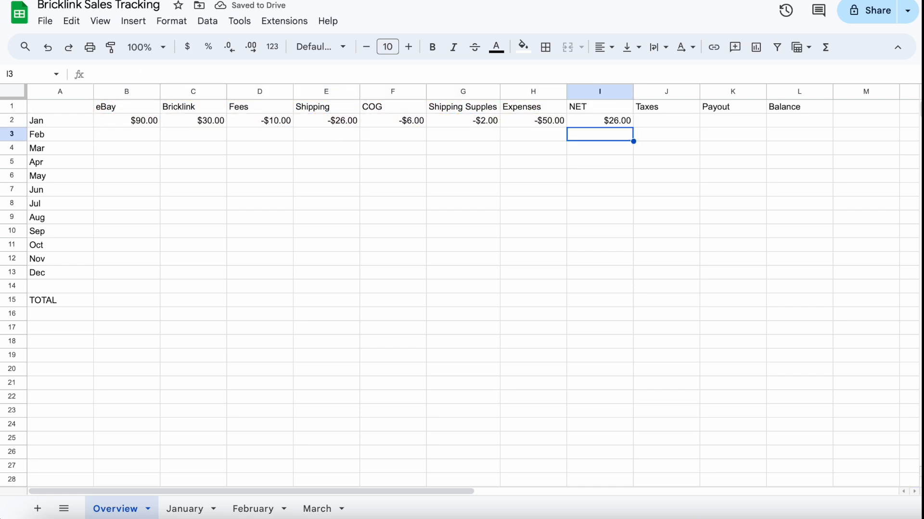
Calculate January's Taxes in J2 of the Overview sheet as a negative 20% of NET, =I2*-.2.
click(664, 120)
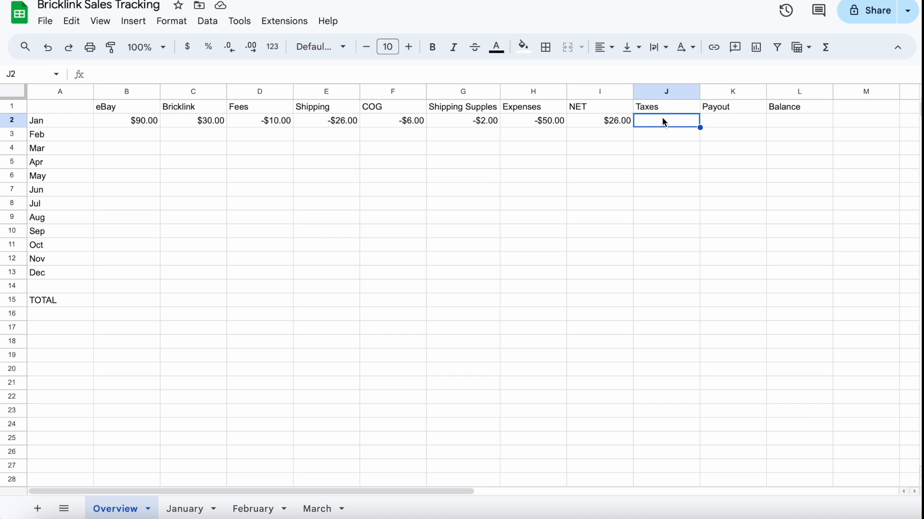
text(=)
scroll(680, 165, down, 1)
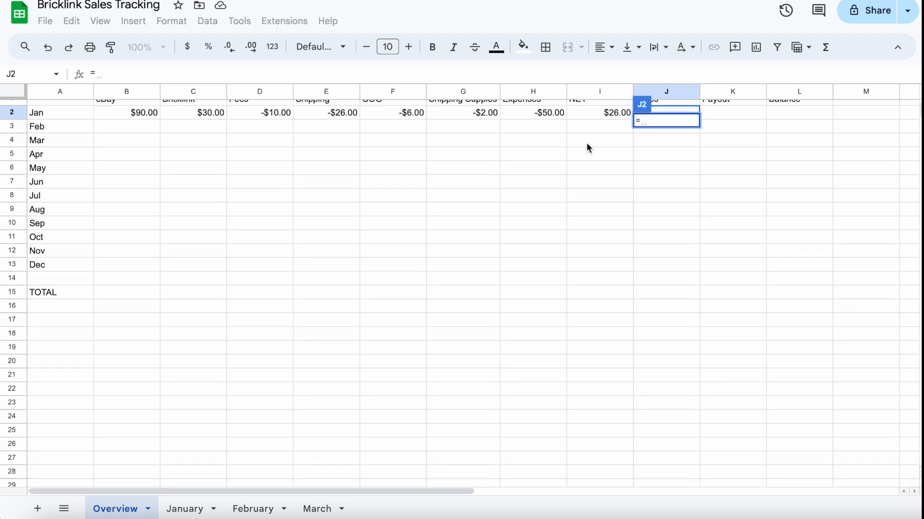
scroll(587, 147, up, 1)
click(615, 119)
text(*-.)
text(2)
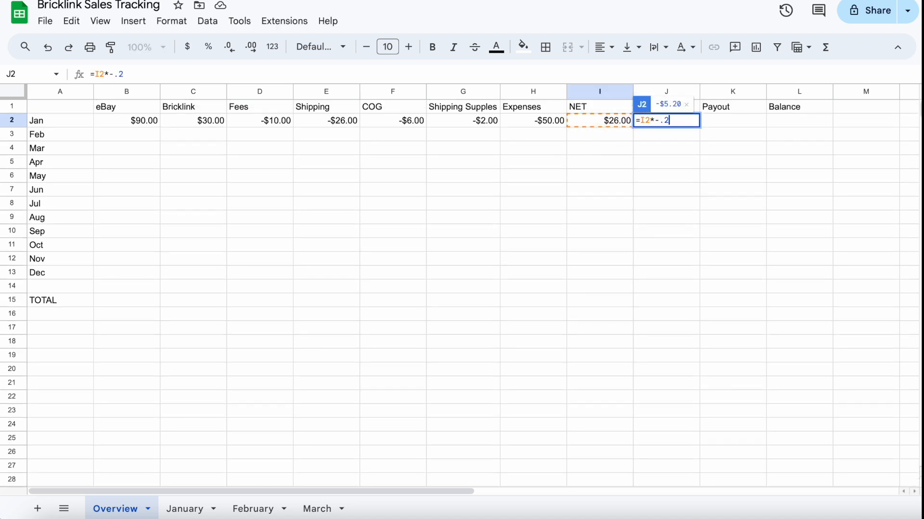
key(Return)
Enter -500 as January's Payout in K2 of the Overview sheet.
click(733, 121)
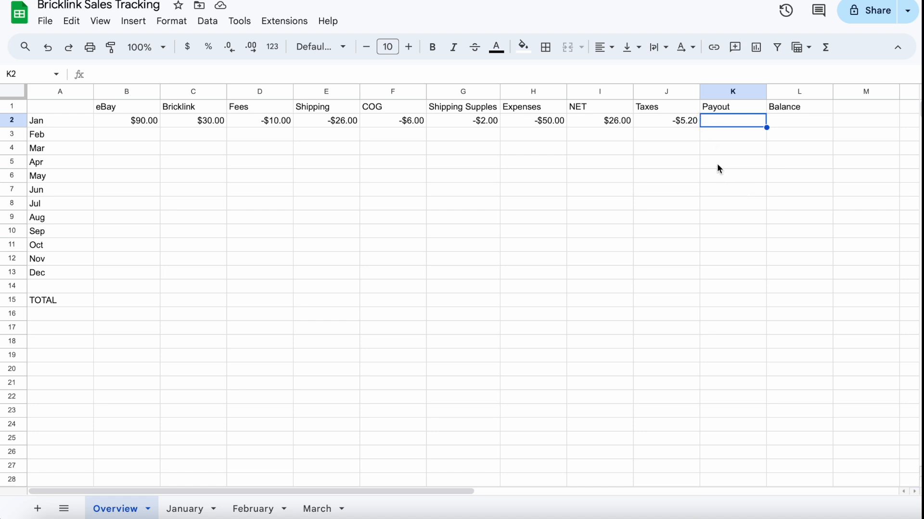
text(-500)
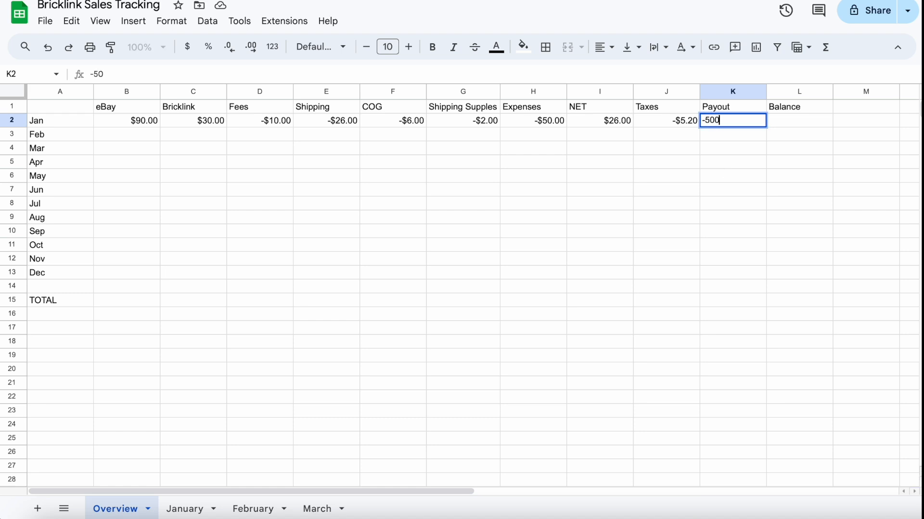
key(Return)
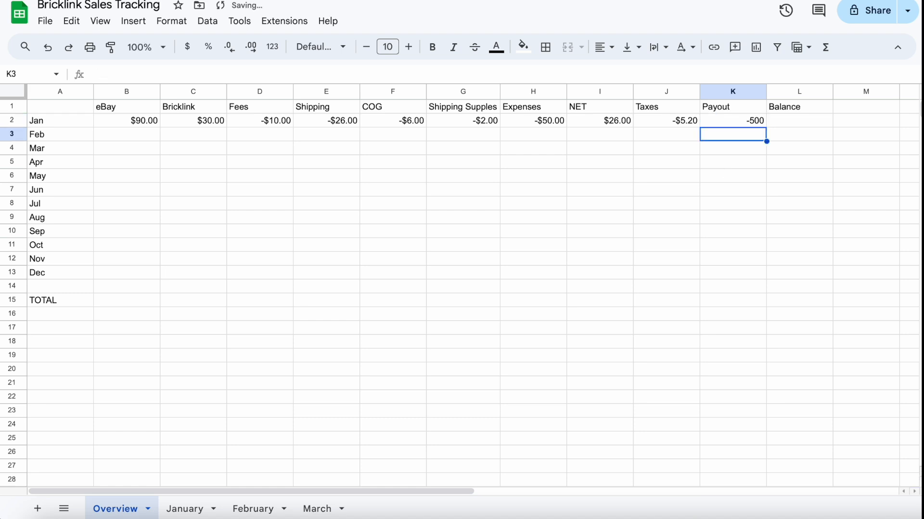
Format the Payout and Balance columns, K and L, of the Overview sheet as currency.
key(Up)
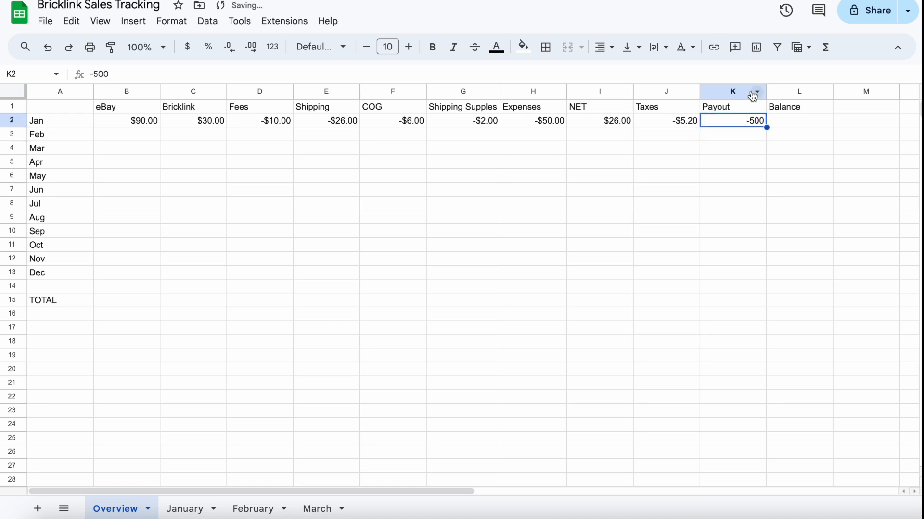
click(756, 91)
shift+click(799, 92)
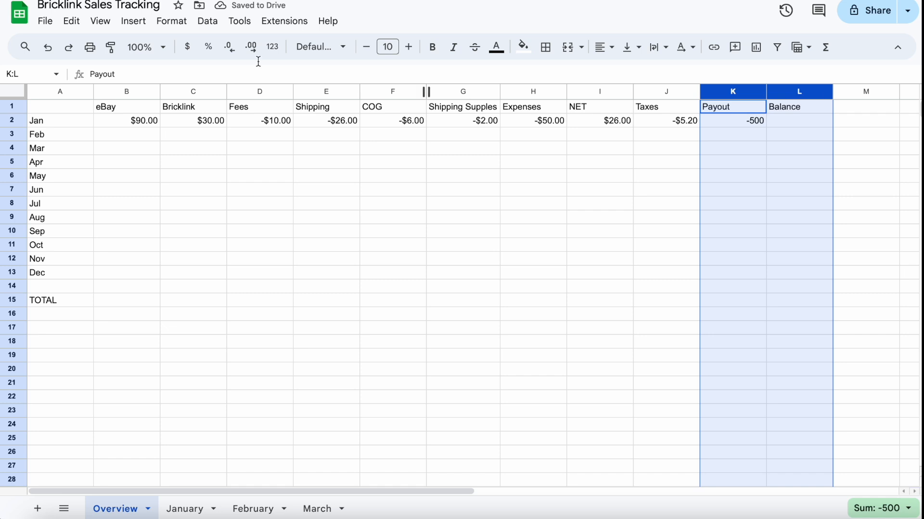
click(187, 47)
click(760, 162)
Calculate January's Balance in L2 of the Overview sheet by summing NET, Taxes and Payout, =SUM(I2:K2).
click(793, 122)
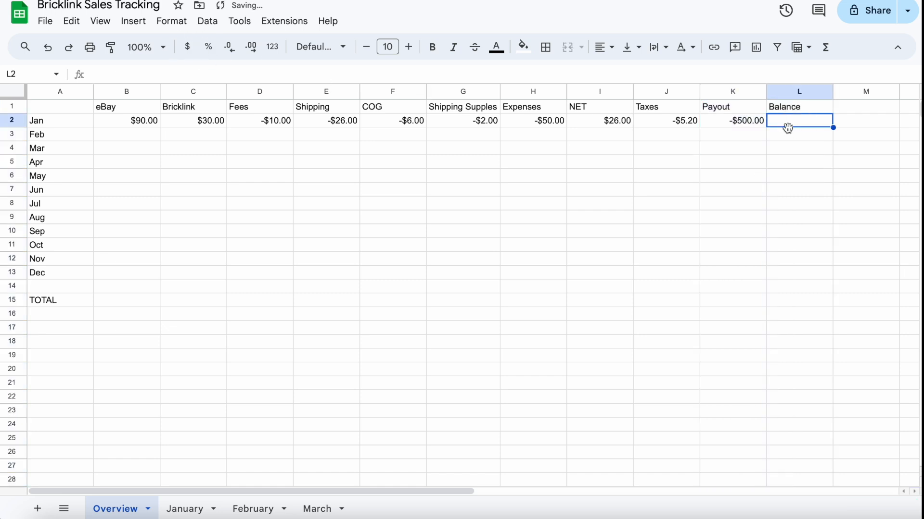
click(826, 47)
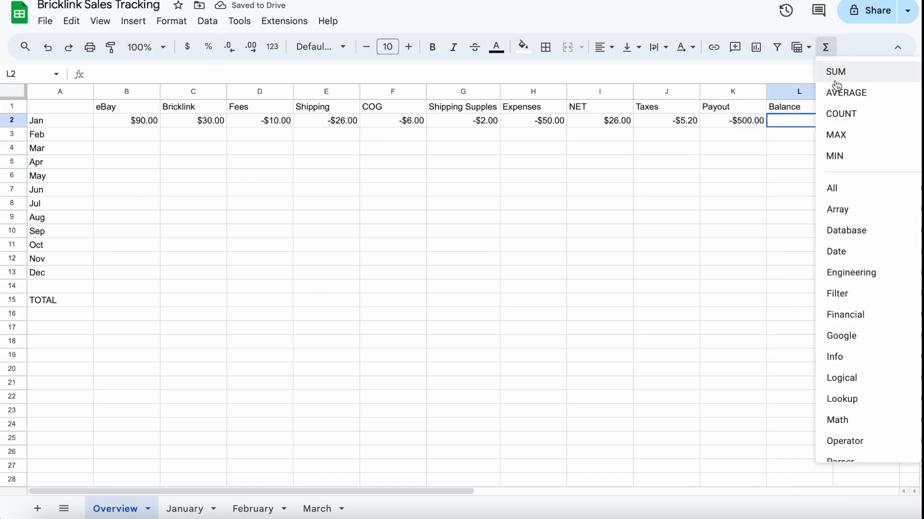
click(832, 69)
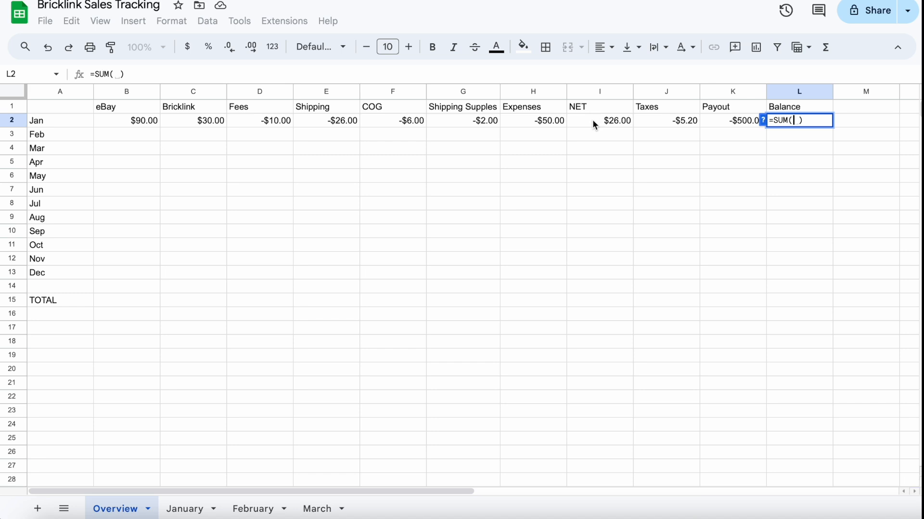
drag(593, 123, 724, 124)
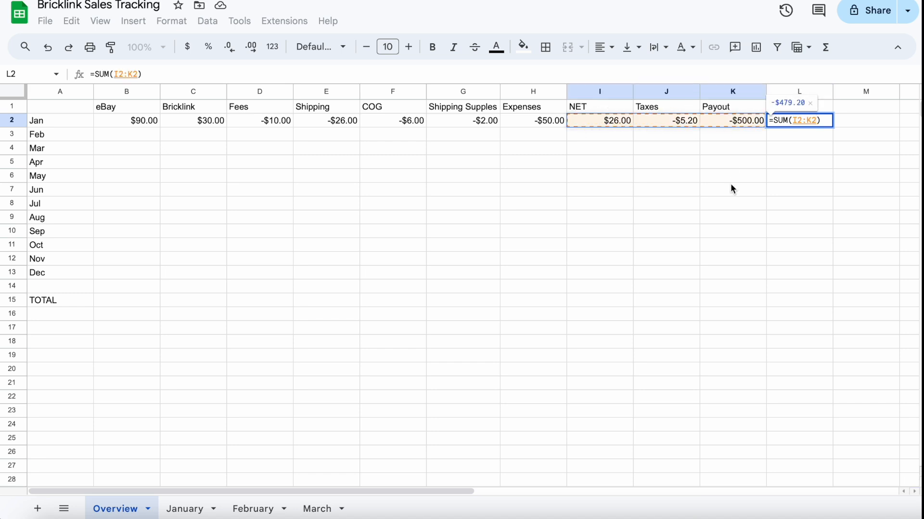
key(Return)
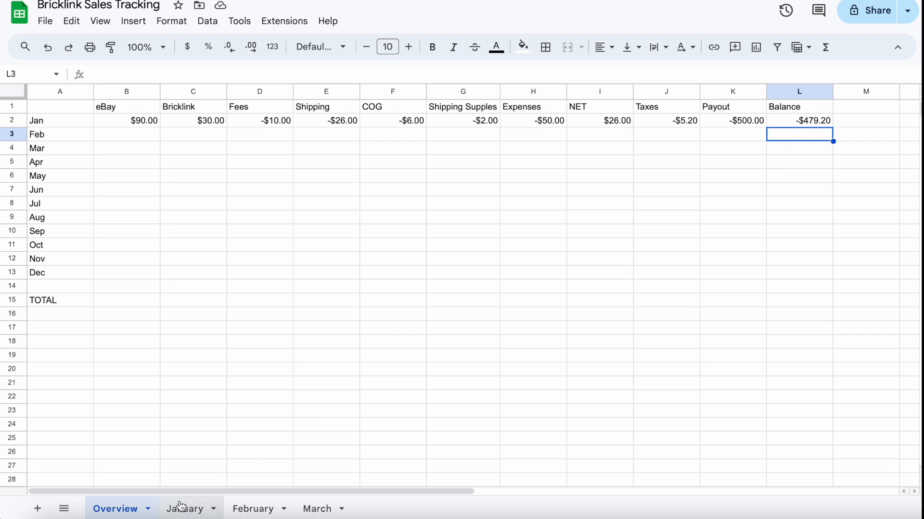
Total the eBay column in B15 of the Overview sheet with =SUM(B2:B14).
click(126, 303)
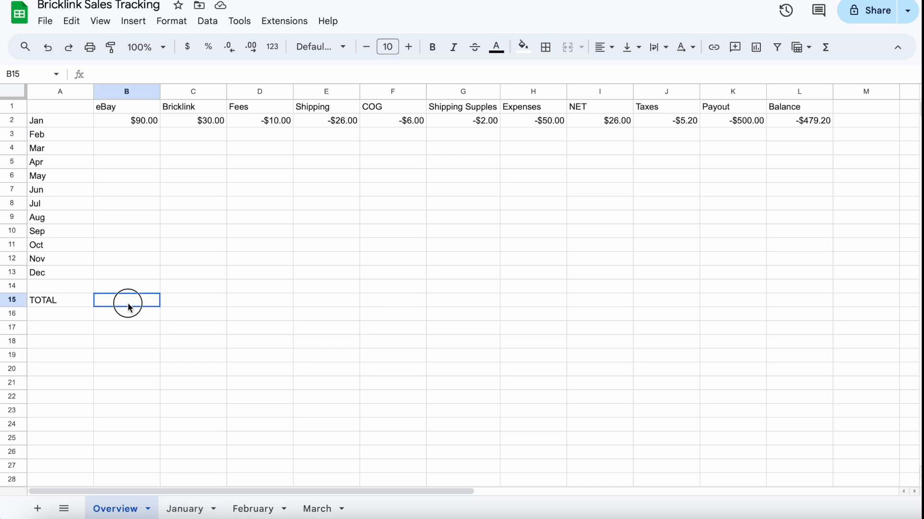
click(832, 48)
click(832, 70)
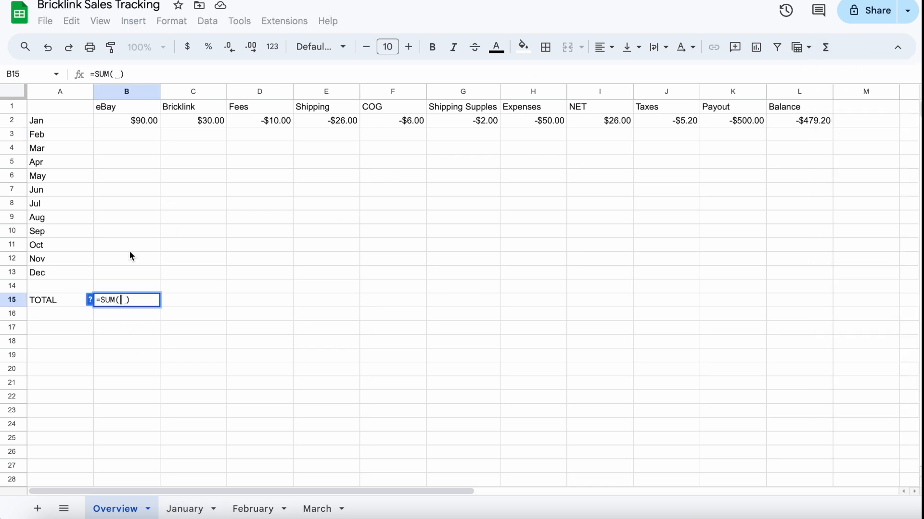
drag(145, 282, 143, 136)
key(Return)
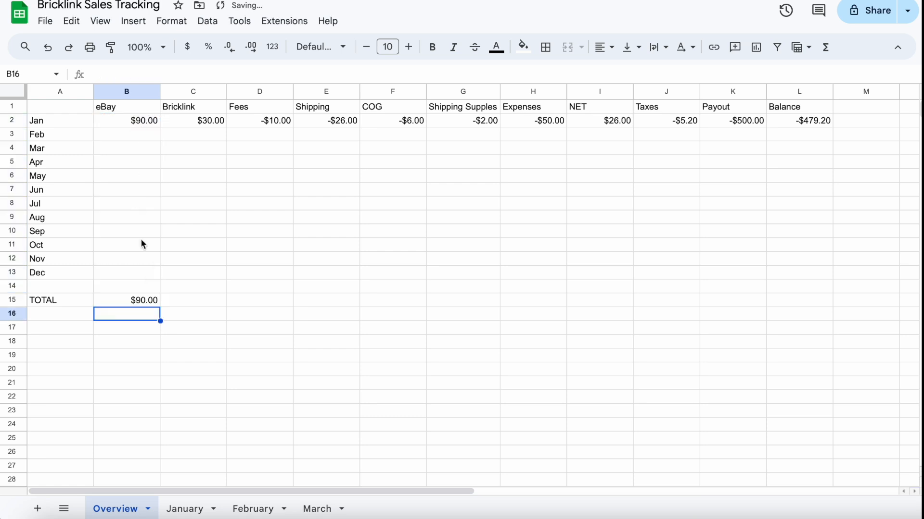
Copy the eBay total formula from B15 across the TOTAL row into C15 through L15.
click(146, 299)
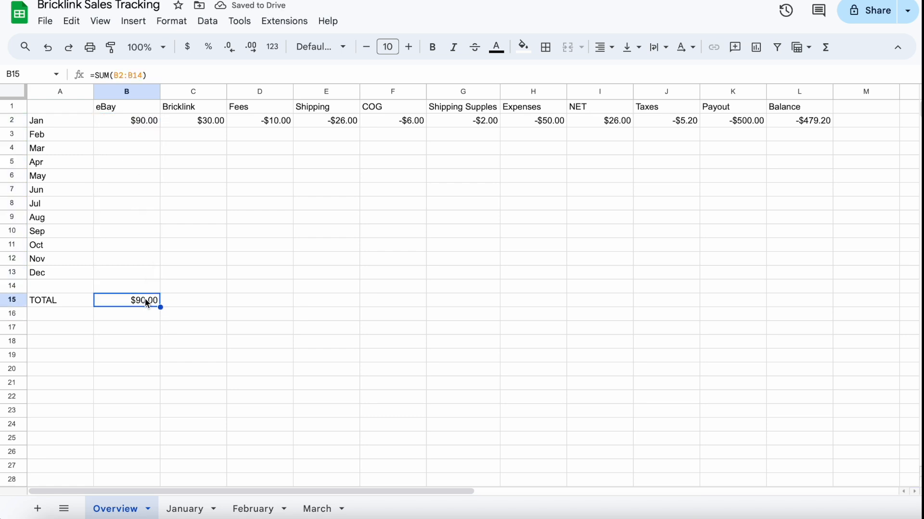
key(ctrl+c)
key(Right)
key(ctrl+v)
key(Right)
key(ctrl+v)
key(Right)
key(ctrl+v)
key(Right)
key(ctrl+v)
key(Right)
key(ctrl+v)
key(Right)
key(ctrl+v)
key(Right)
key(ctrl+v)
key(Right)
key(ctrl+v)
key(Right)
key(ctrl+v)
key(Right)
key(ctrl+v)
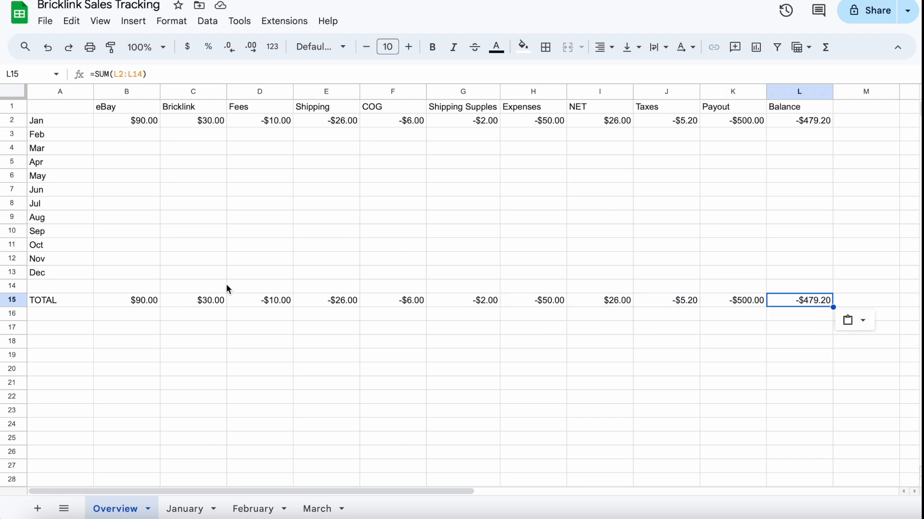
Set the Cost of Goods amount in J2 of the February sheet to -8.
click(200, 510)
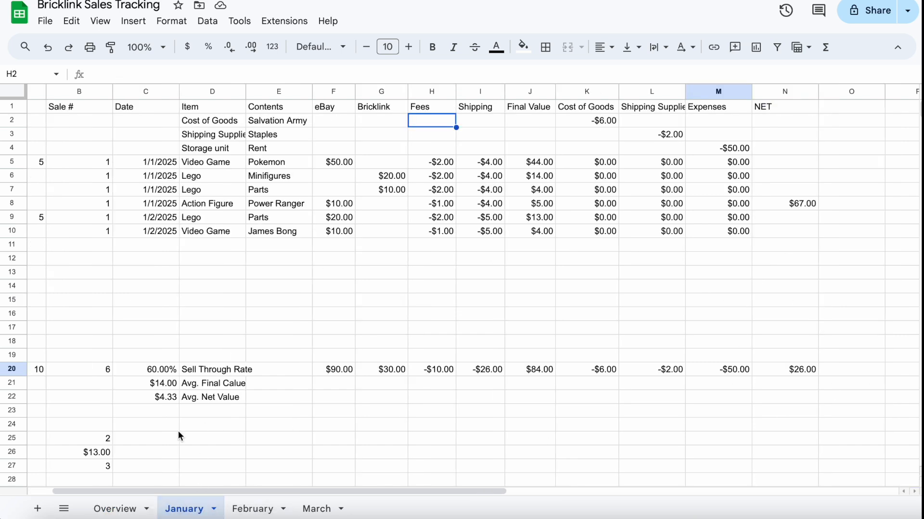
click(246, 509)
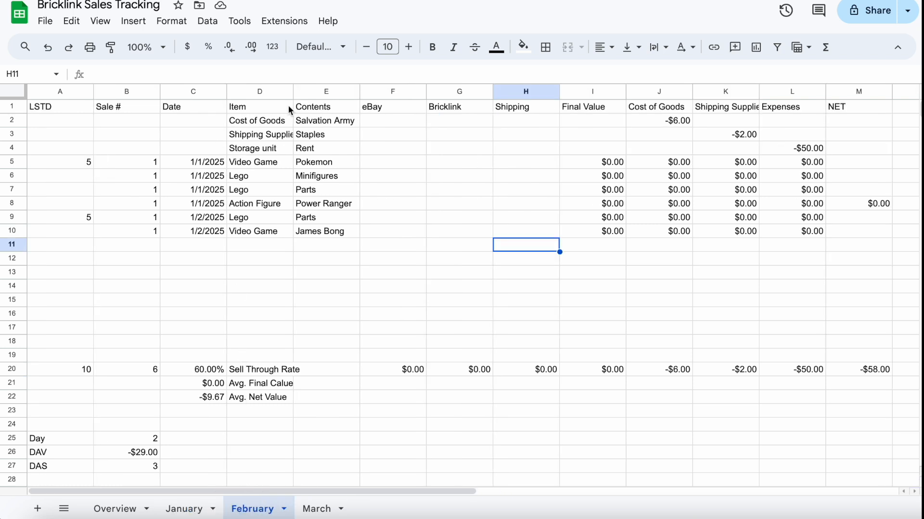
click(665, 120)
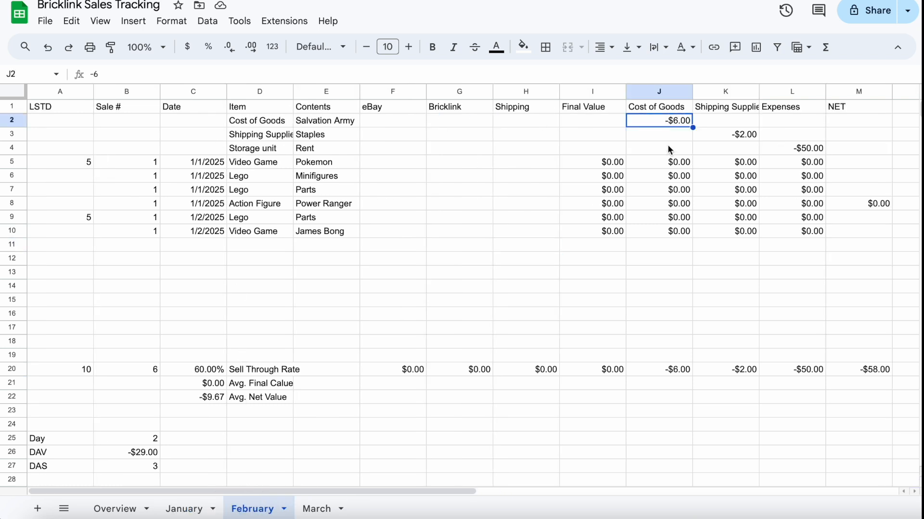
text(-8)
key(Return)
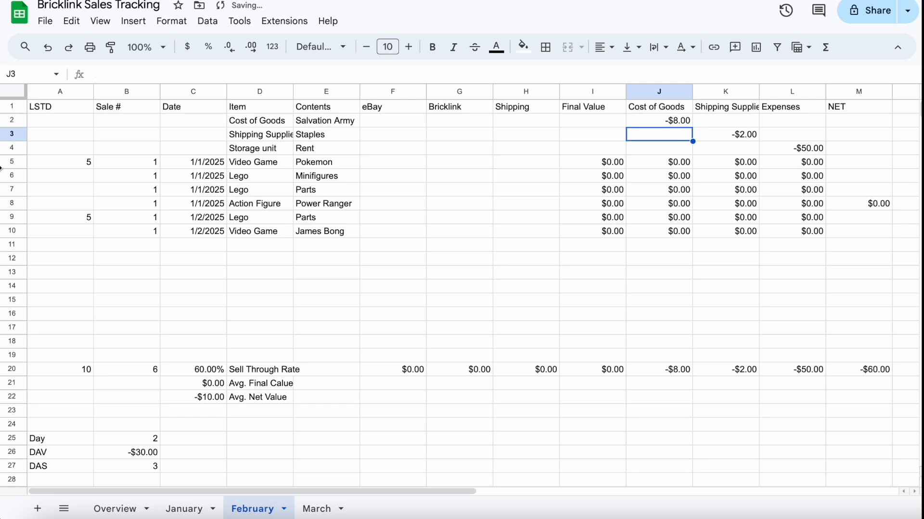
Delete the Shipping Supplies row and the Lego Minifigures row from the February sheet.
right_click(17, 134)
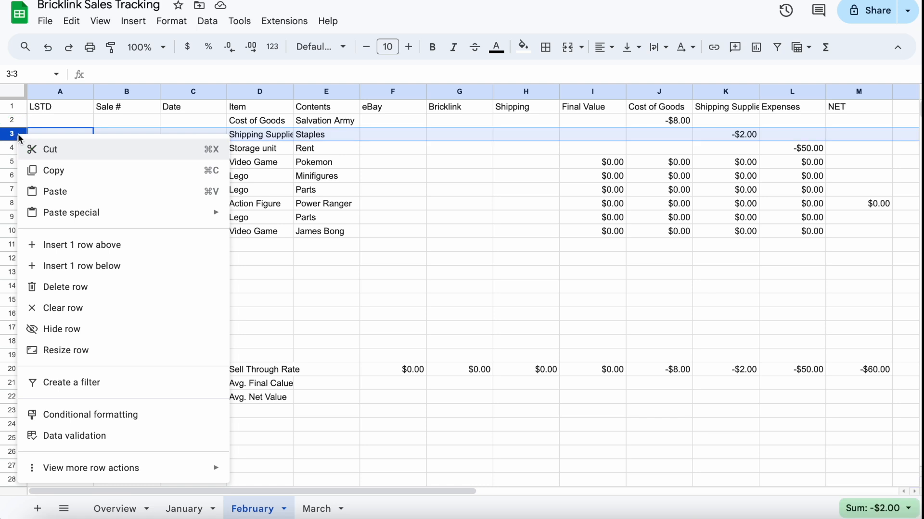
click(85, 295)
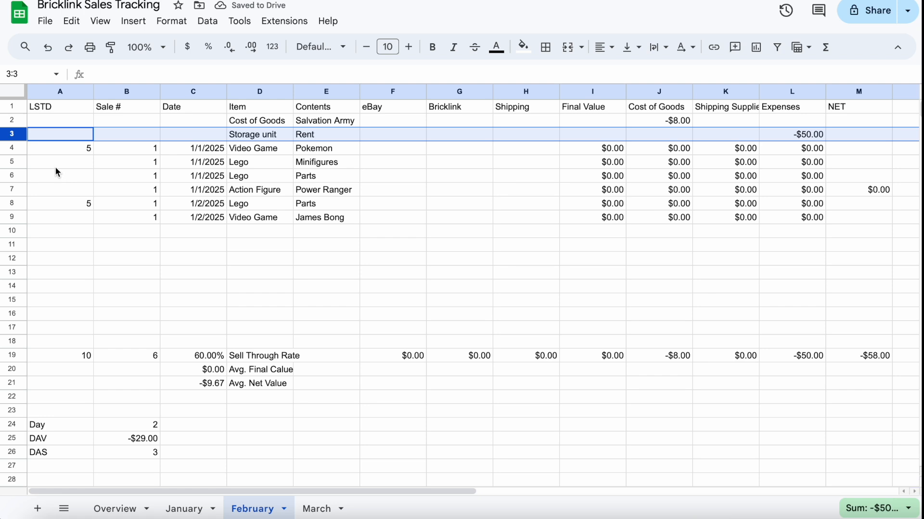
drag(71, 166, 831, 222)
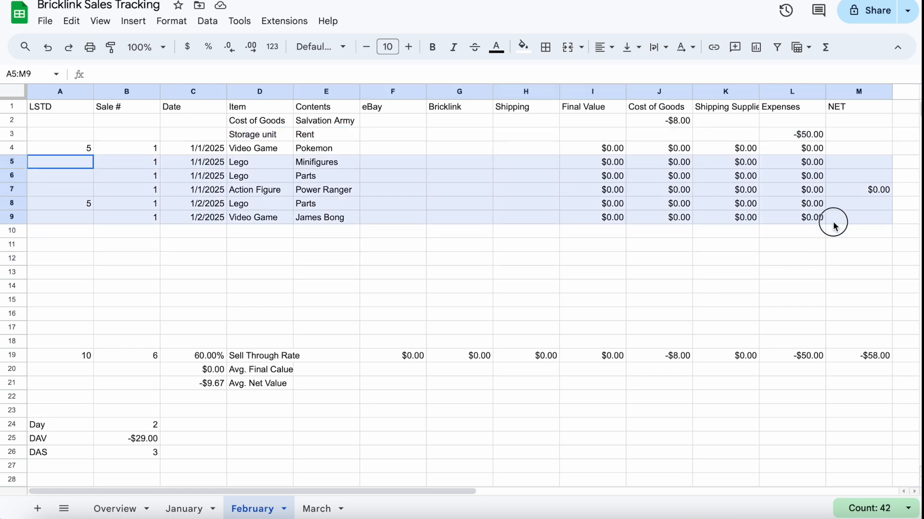
right_click(16, 164)
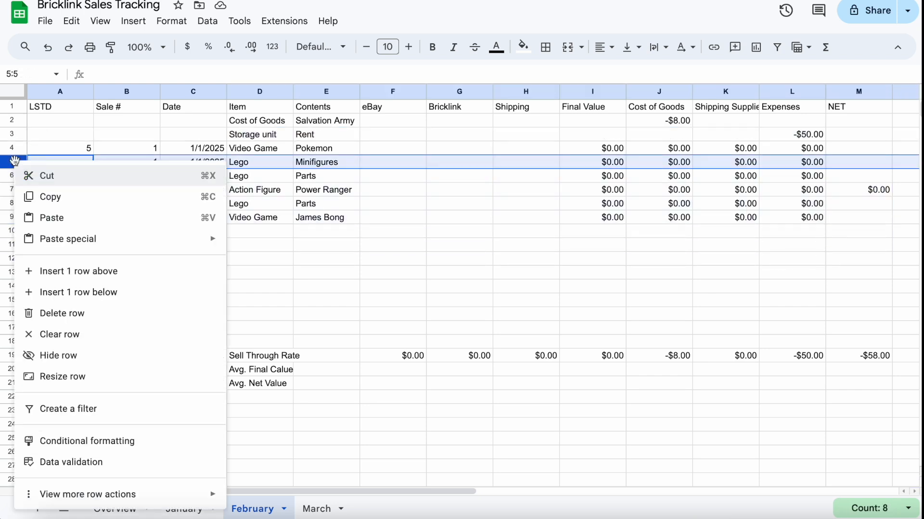
click(90, 313)
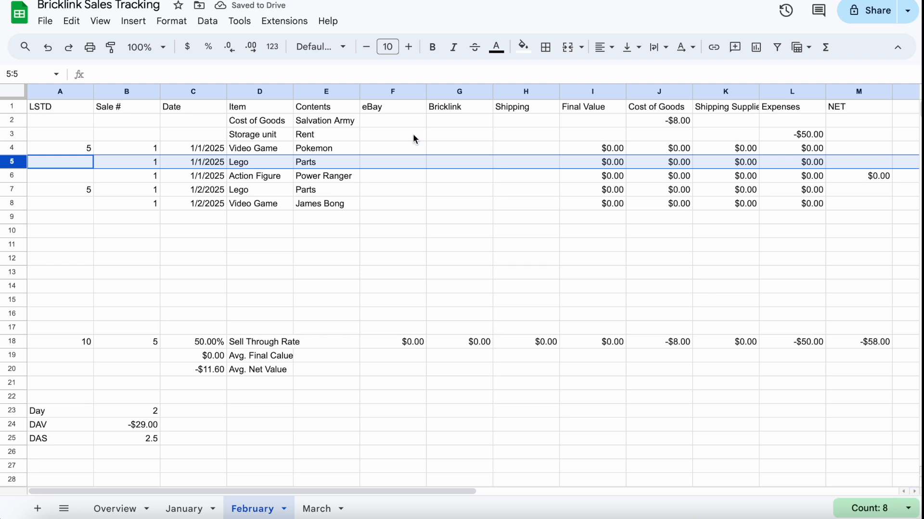
Delete rows 5 to 8 of the February sheet, keeping only the first sale row.
click(594, 231)
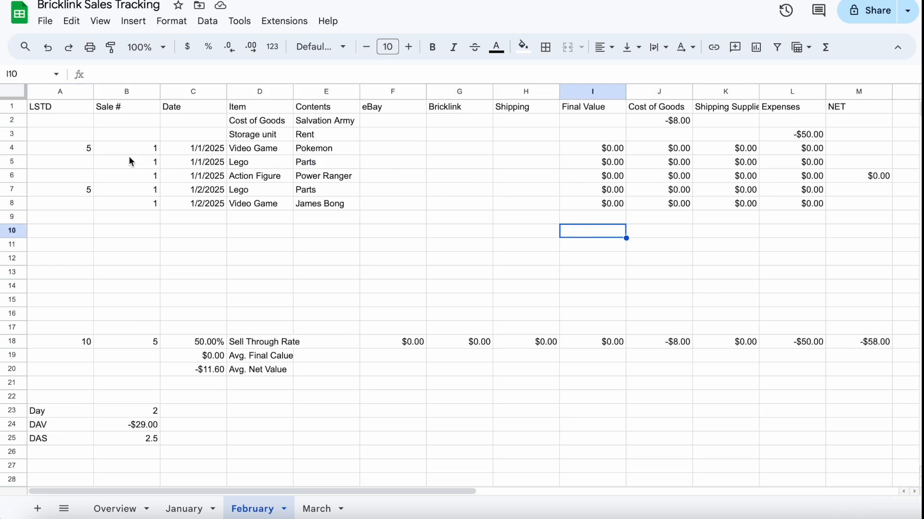
click(20, 162)
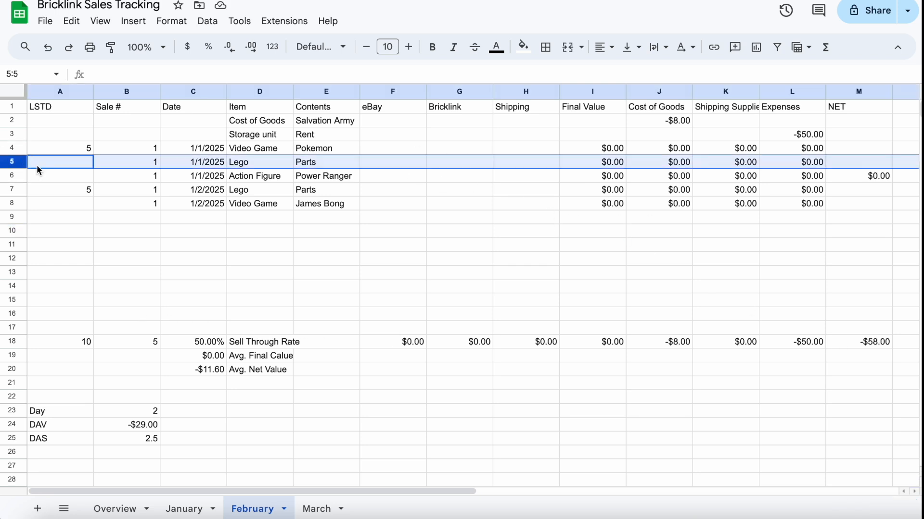
shift+click(15, 207)
right_click(11, 198)
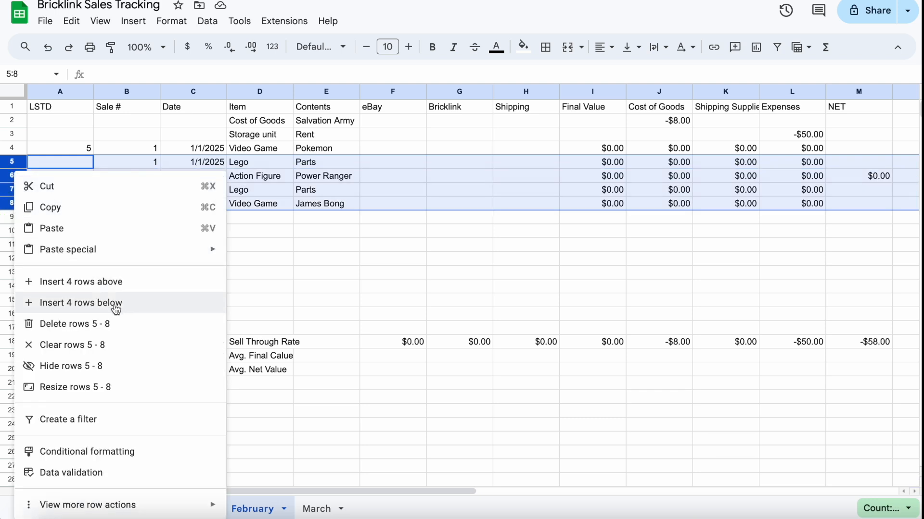
click(97, 332)
Change the sale in row 4 of the February sheet to item Lego with contents Cloud City.
click(261, 153)
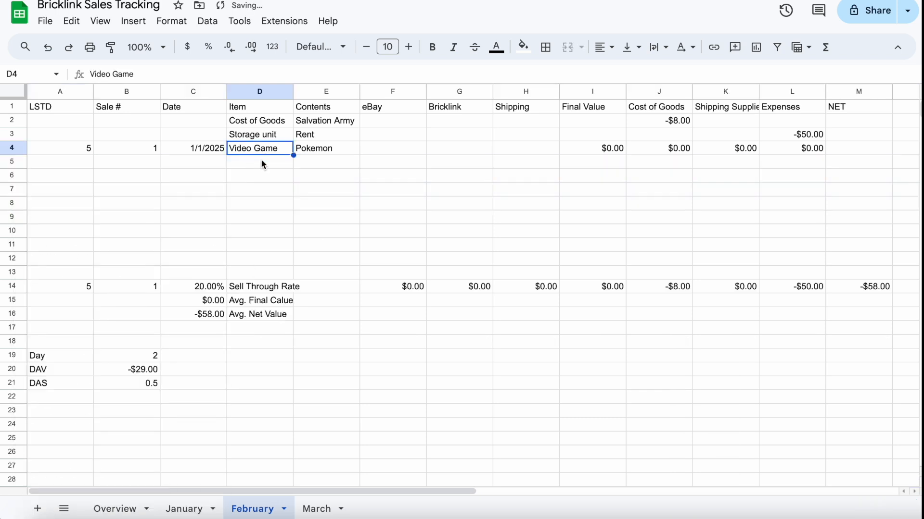
text(Lego)
key(Tab)
text(Cloud City)
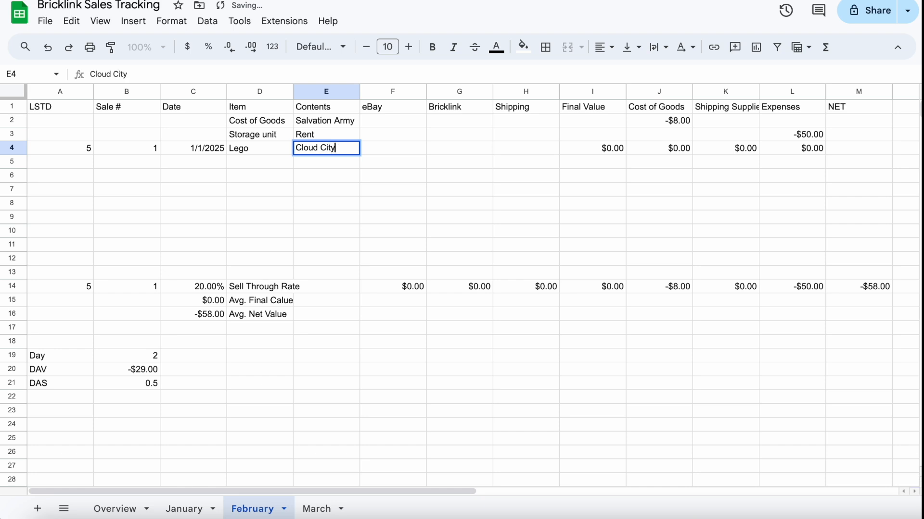
key(Tab)
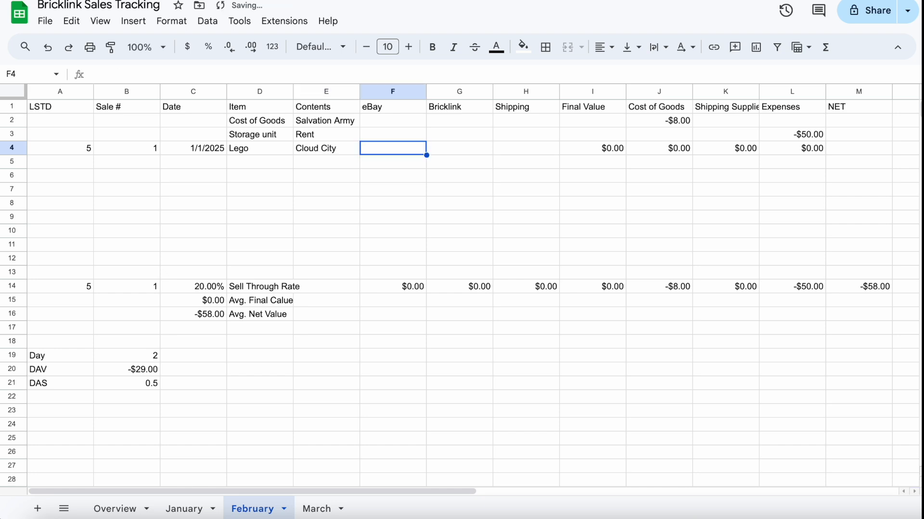
Enter 4,000 as the eBay amount and -20 as the Shipping amount for the Cloud City sale.
text(4,000)
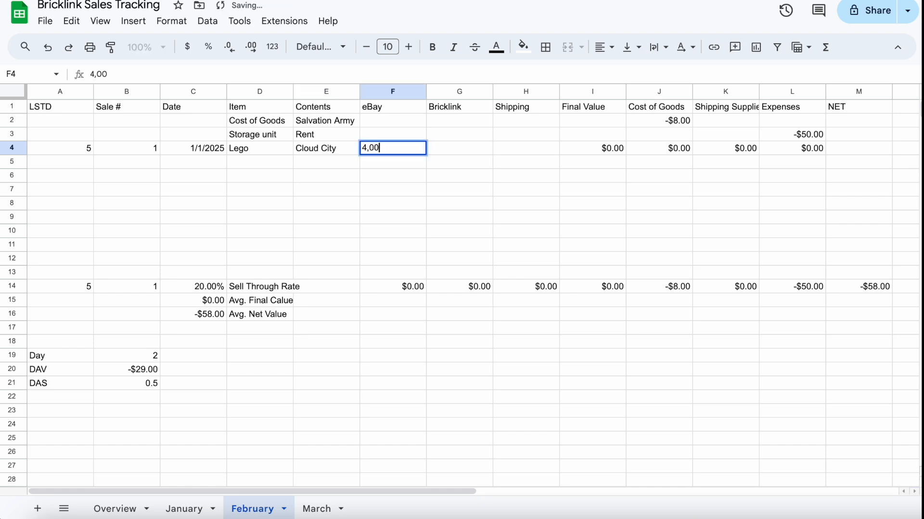
key(Tab)
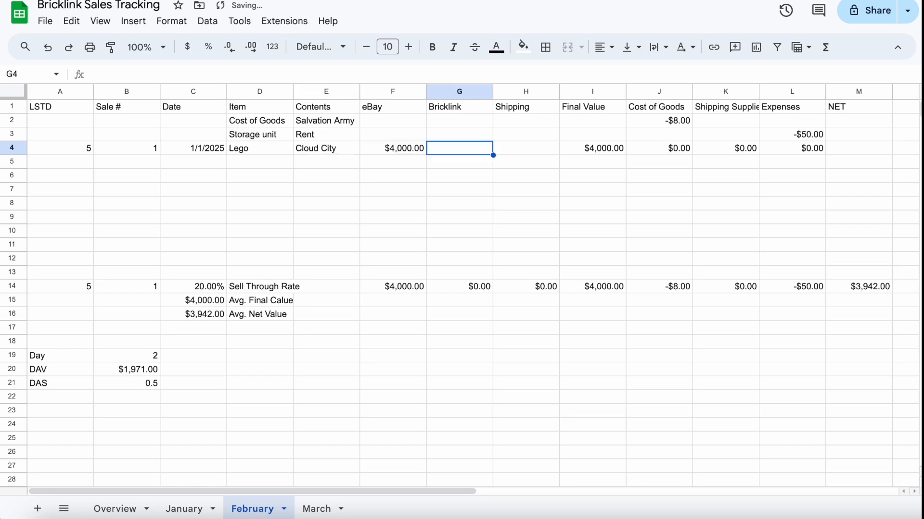
key(Tab)
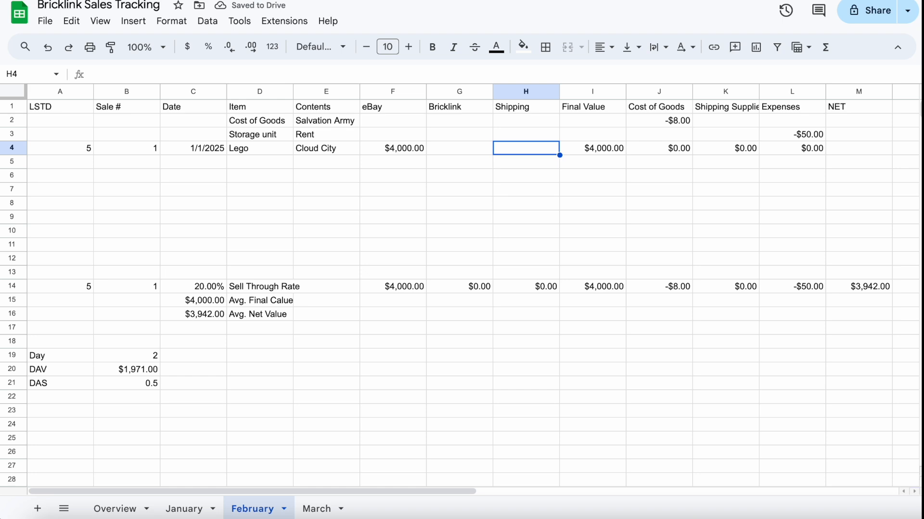
text(-20)
key(Return)
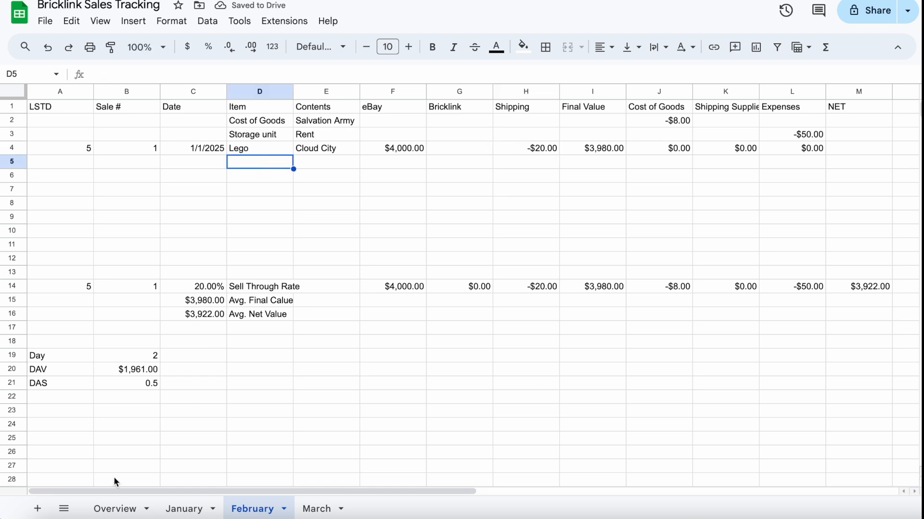
Link February's eBay cell B3 on the Overview sheet to the February sheet's eBay total, =February!F14.
click(115, 509)
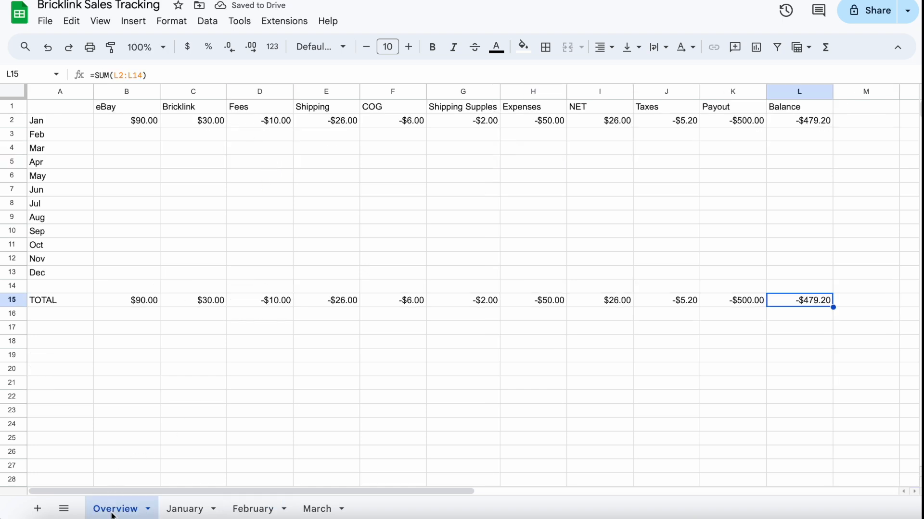
click(138, 134)
text(=)
click(259, 509)
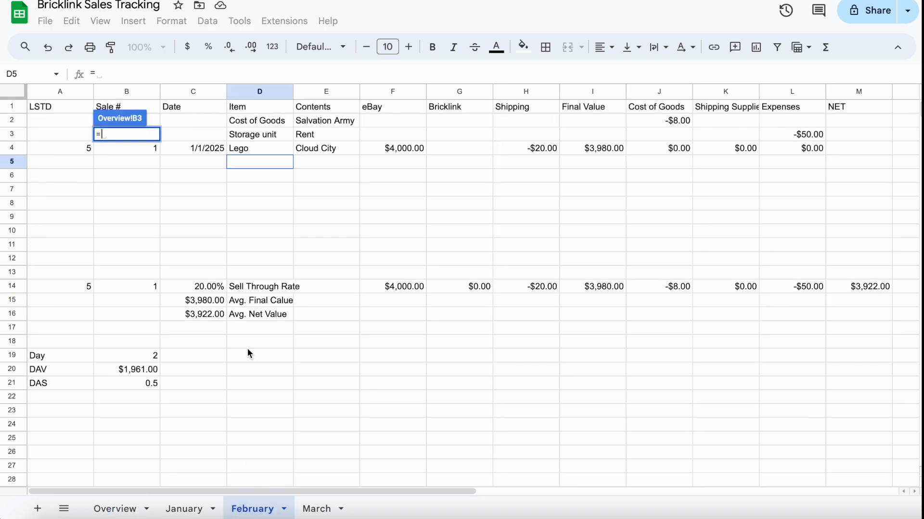
click(394, 289)
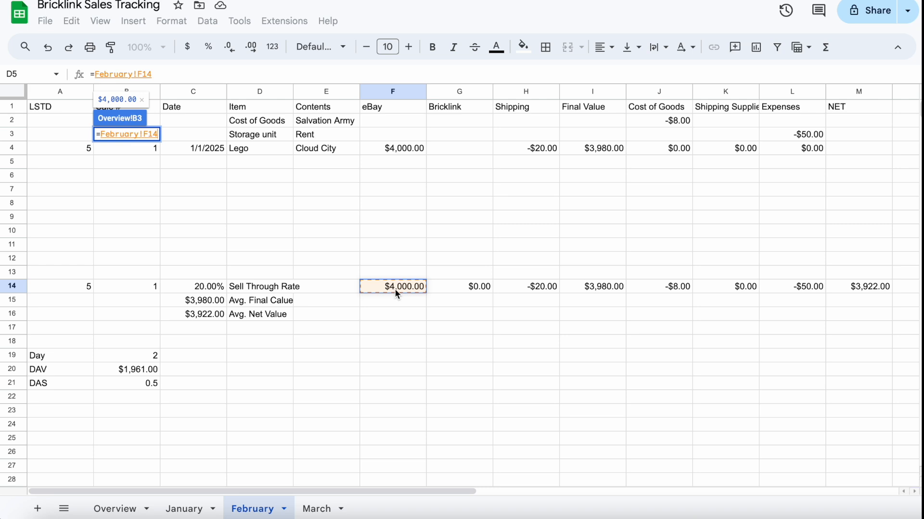
key(Return)
Insert a blank column before the Shipping column on the February sheet.
click(257, 508)
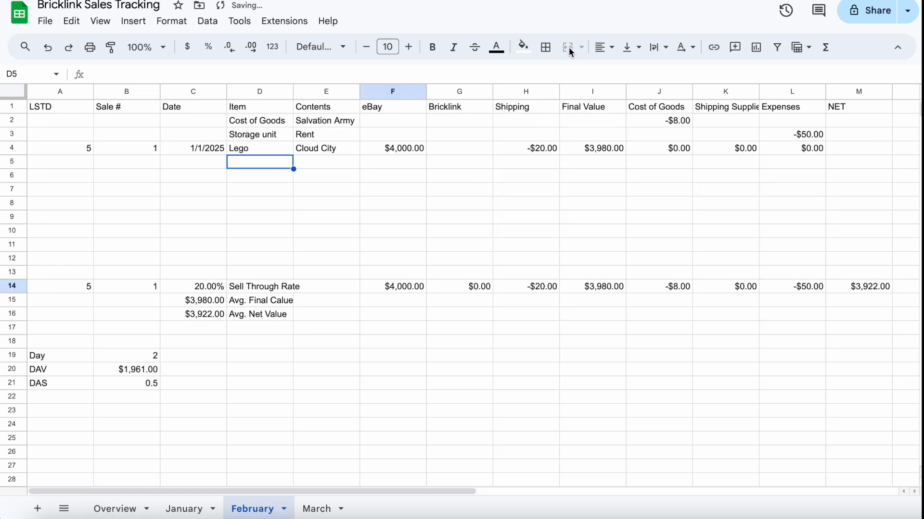
right_click(524, 91)
click(614, 110)
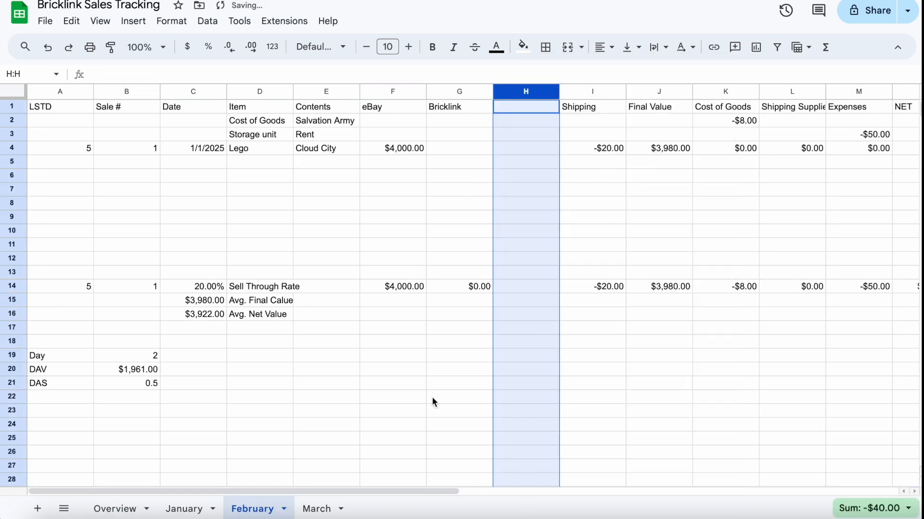
Title the new column H Fees and enter -20 for the Cloud City sale in H4.
click(526, 104)
text(Fees)
key(Down)
key(Down)
key(Down)
text(-20)
key(Return)
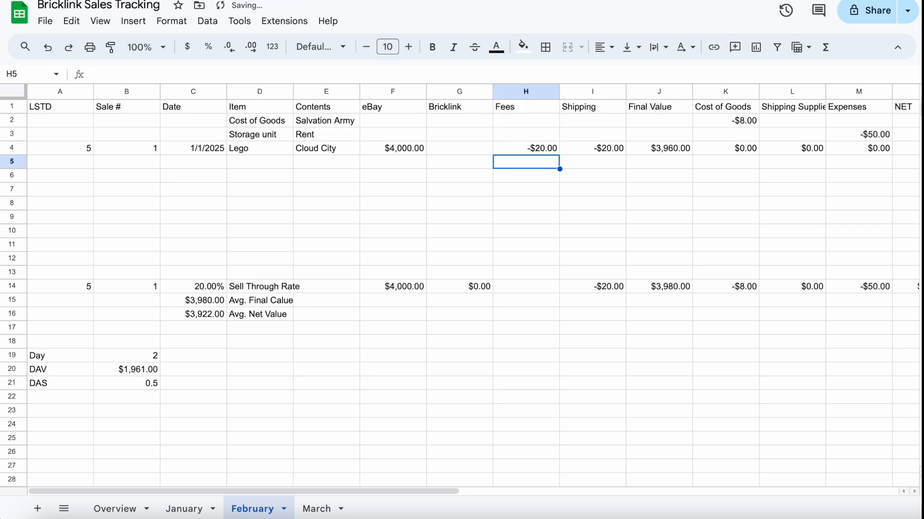
Copy the Bricklink total formula from G14 into H14 to total the Fees column.
click(487, 287)
key(ctrl+c)
click(514, 286)
key(ctrl+v)
click(527, 361)
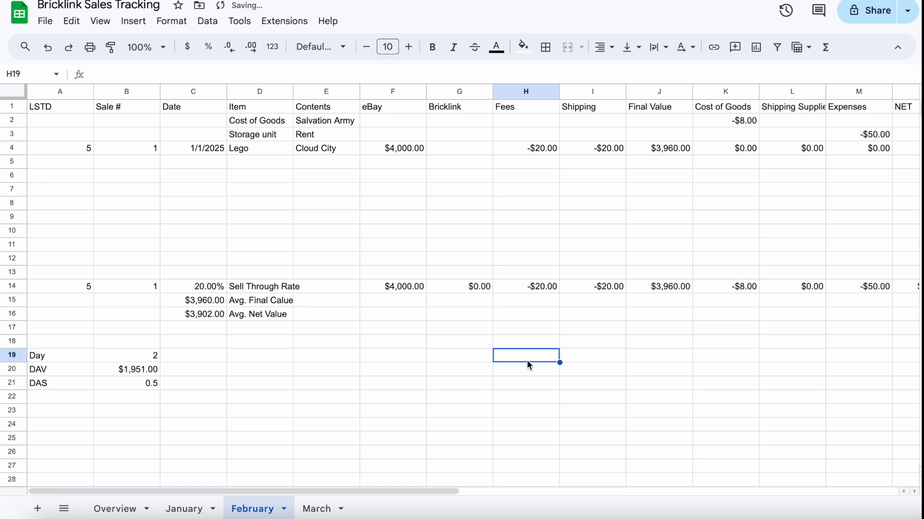
drag(432, 491, 461, 491)
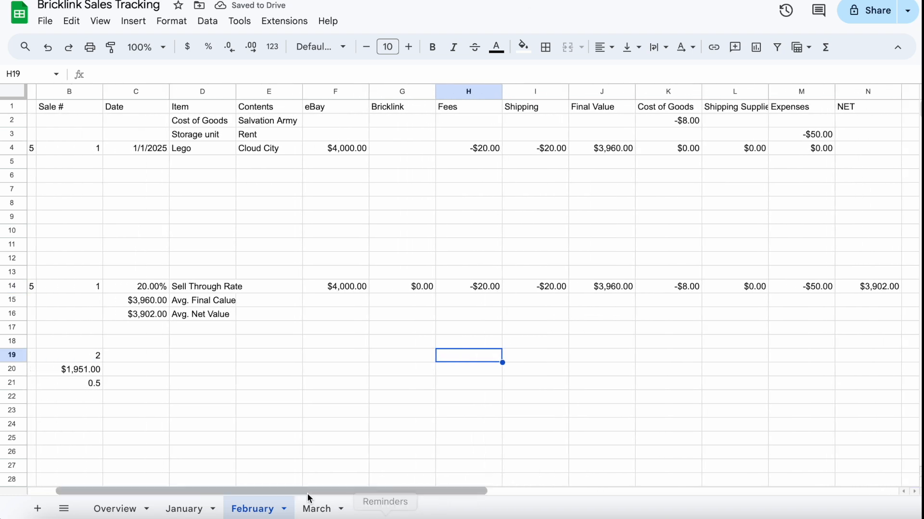
Delete the March sheet and return to the Overview sheet.
right_click(320, 508)
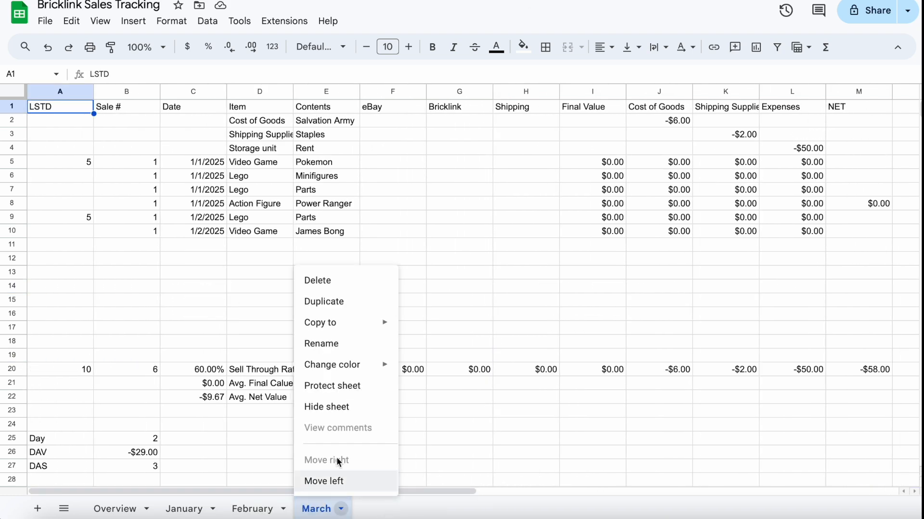
click(332, 289)
click(640, 280)
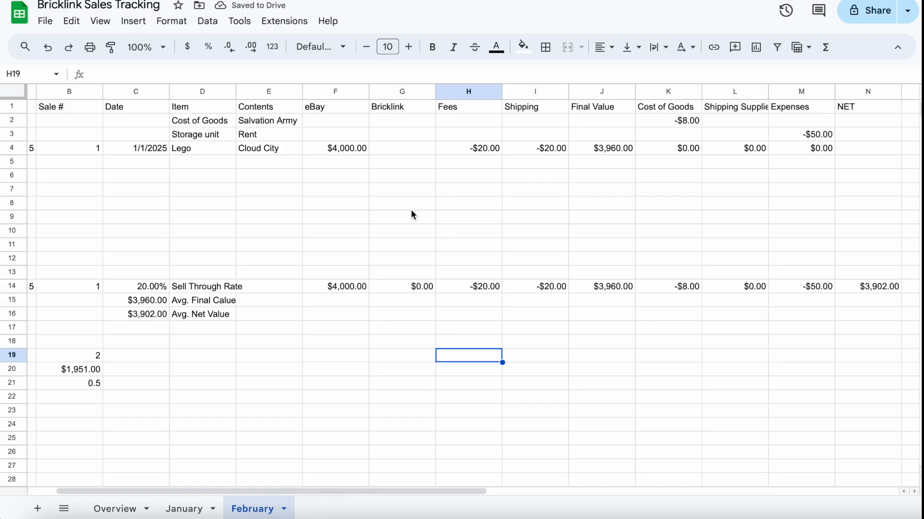
key(ctrl+shift+Page_Up)
key(ctrl+shift+Page_Up)
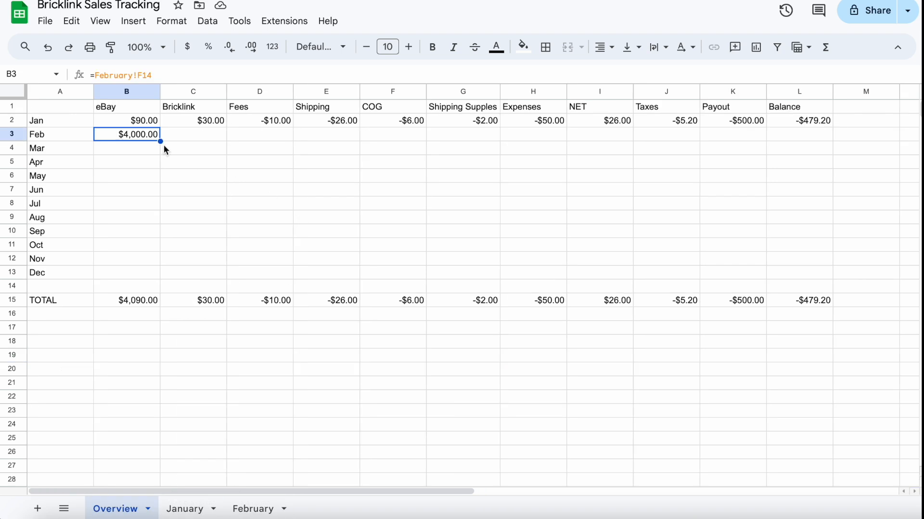
Link February's Bricklink cell C3 on the Overview sheet to the Bricklink total in February!G14.
click(201, 138)
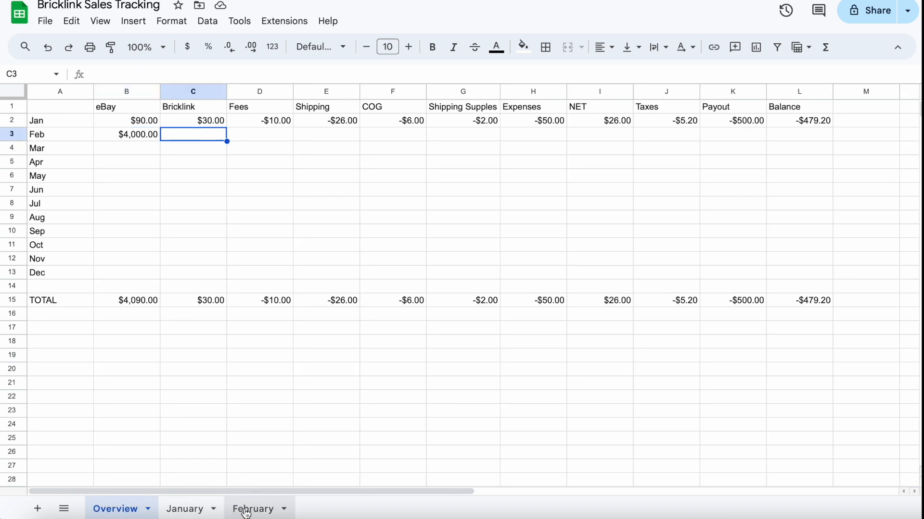
text(=)
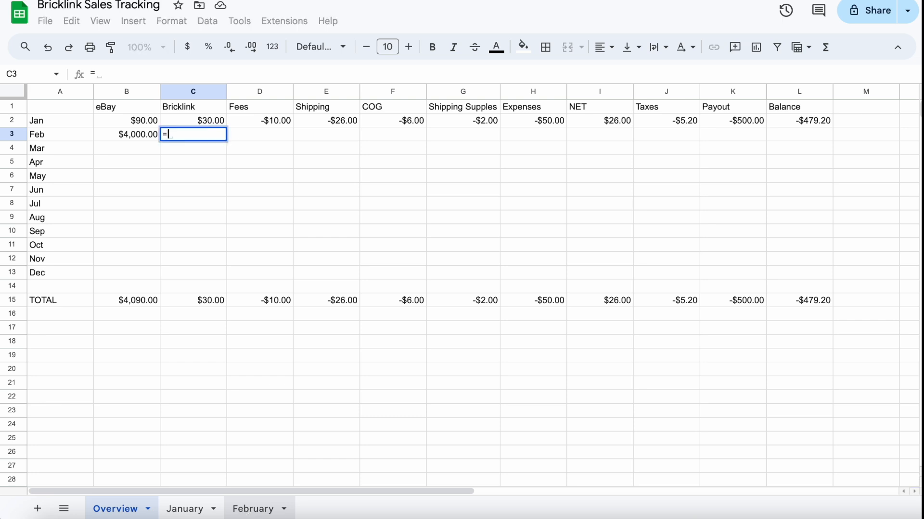
click(250, 510)
click(417, 289)
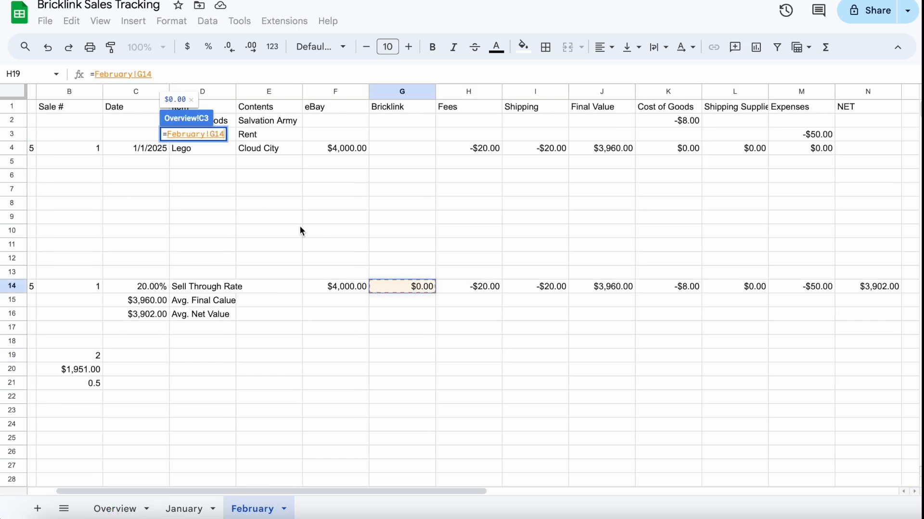
key(Return)
Link February's Fees cell D3 on the Overview sheet to the Fees total in February!H14.
click(268, 130)
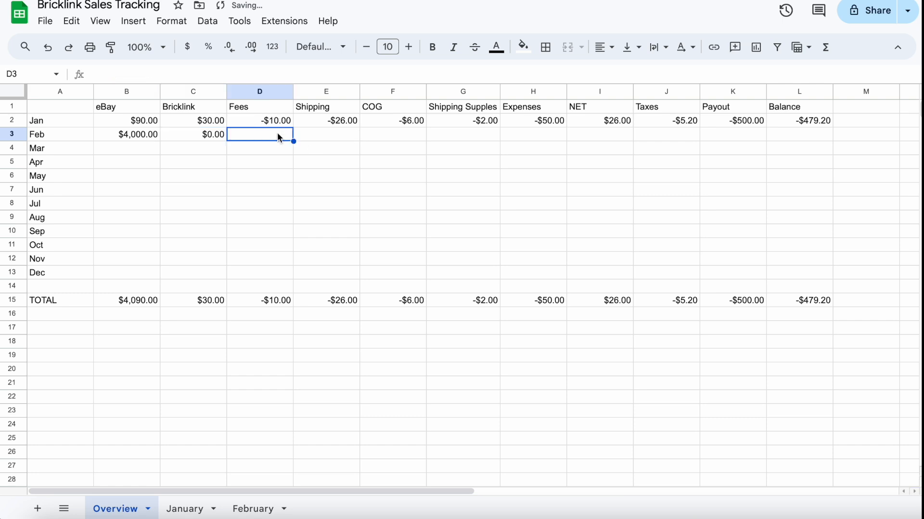
text(=)
click(251, 509)
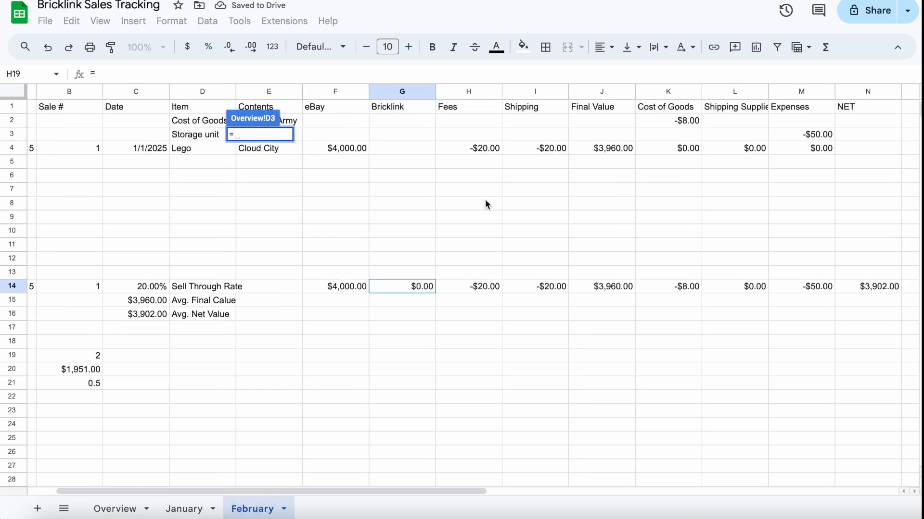
click(487, 286)
key(Return)
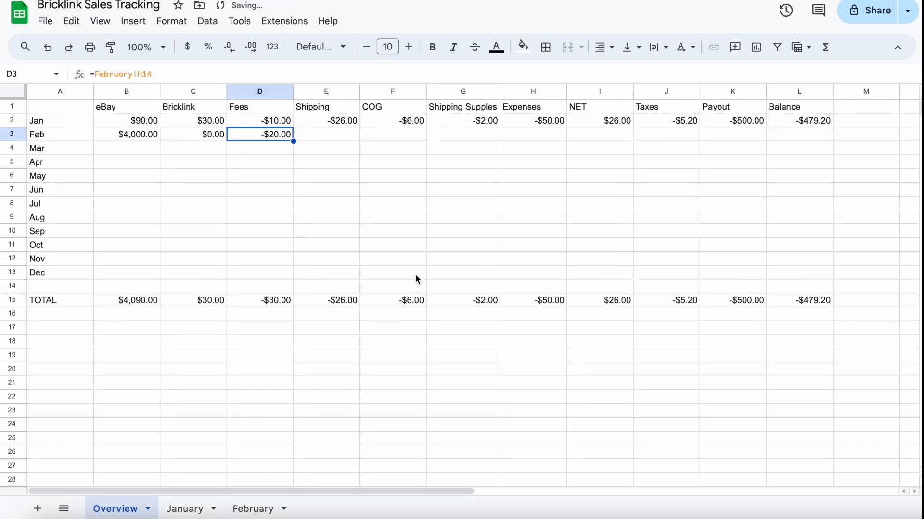
Link February's Shipping cell E3 on the Overview sheet to the Shipping total in February!I14.
click(337, 144)
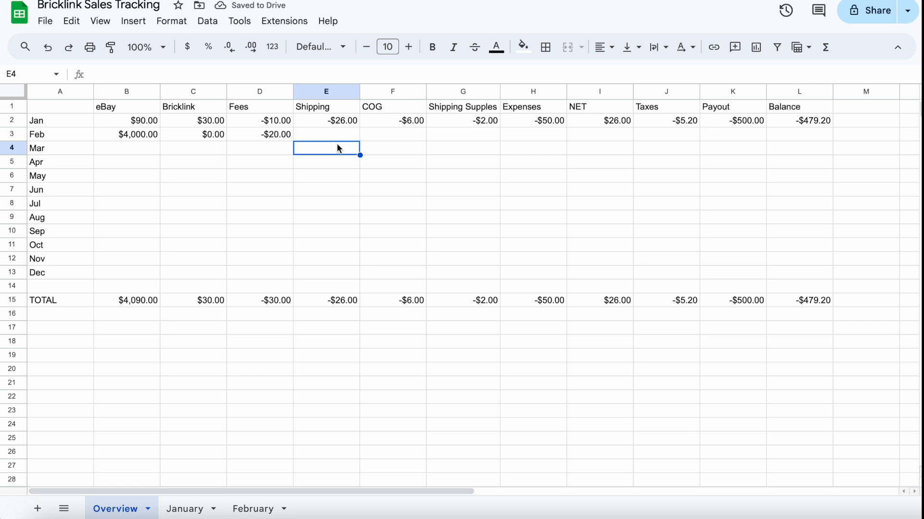
click(326, 134)
text(=)
click(252, 509)
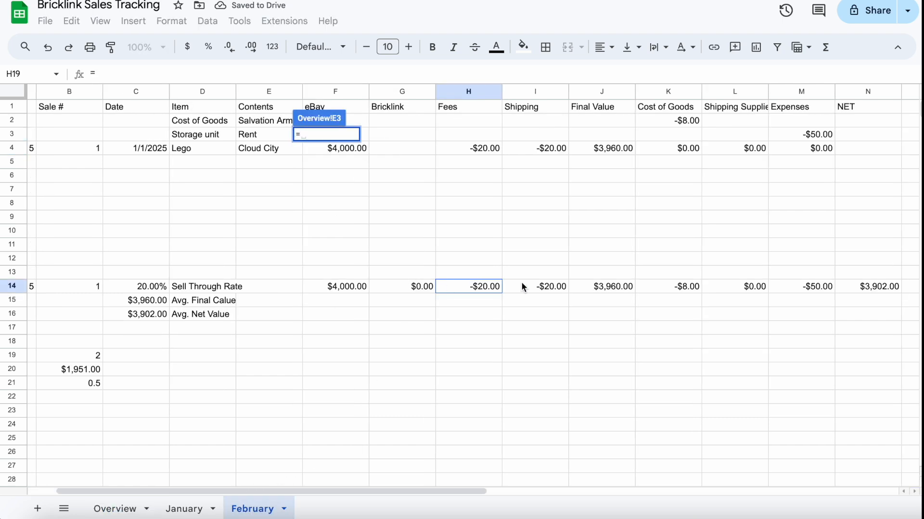
click(557, 287)
key(Return)
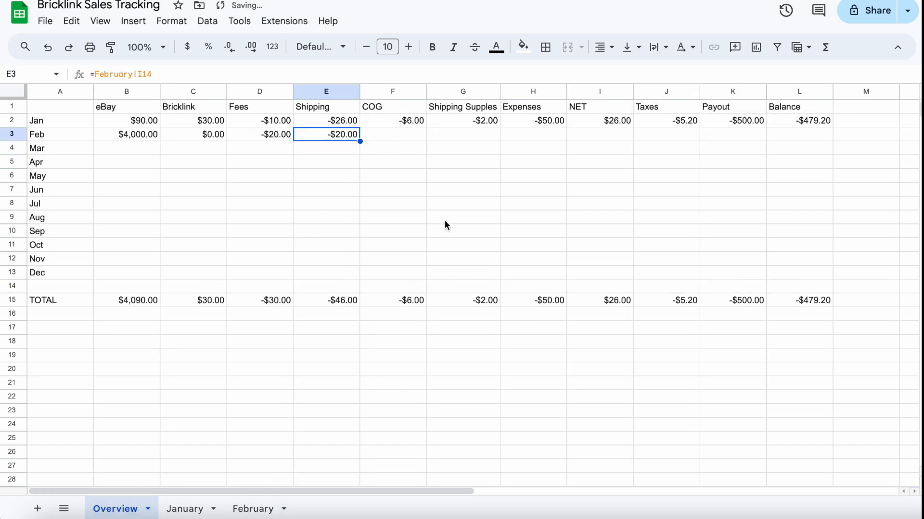
Link February's COG cell F3 on the Overview sheet to the Cost of Goods total in February!K14.
click(397, 135)
text(=)
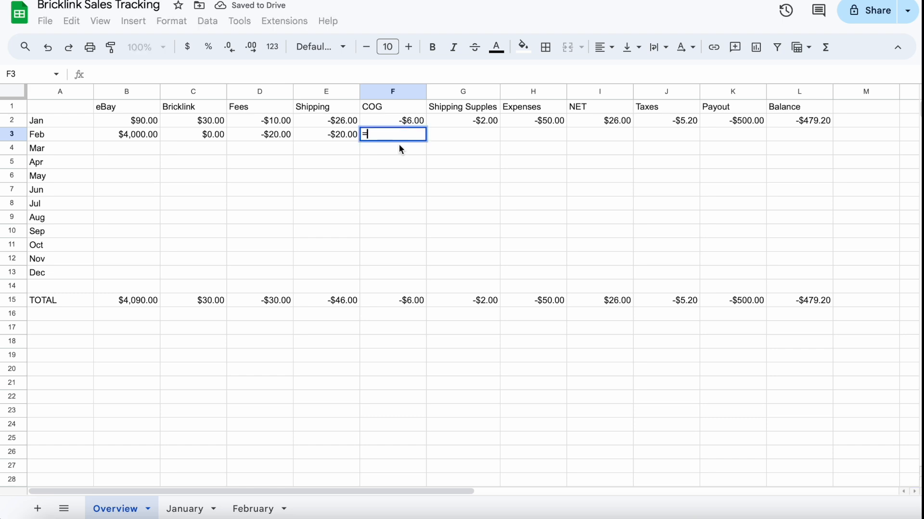
click(255, 506)
click(666, 287)
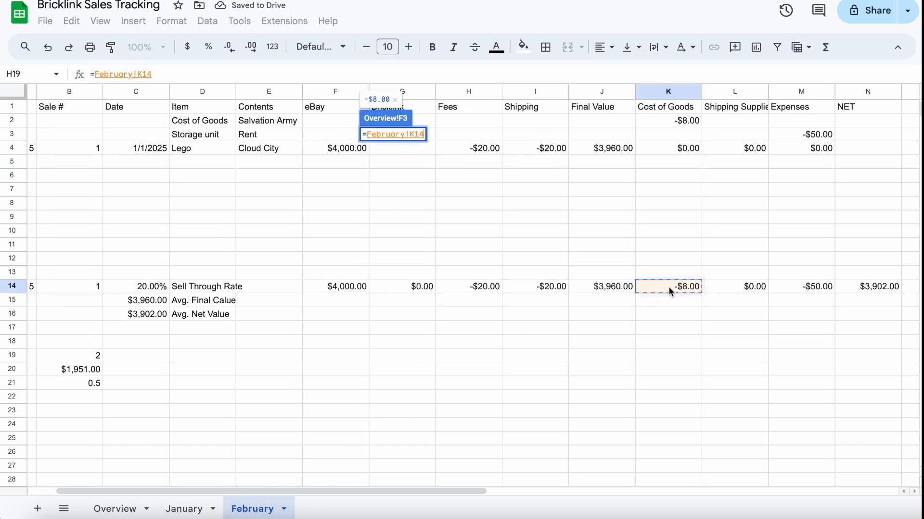
key(Return)
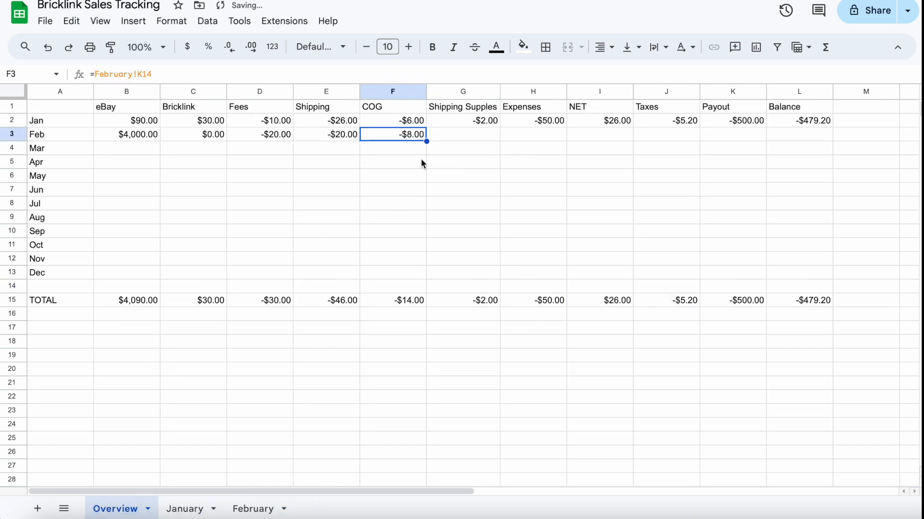
Link February's shipping supplies cell G3 on the Overview sheet to the total in February!L14.
click(460, 139)
text(=)
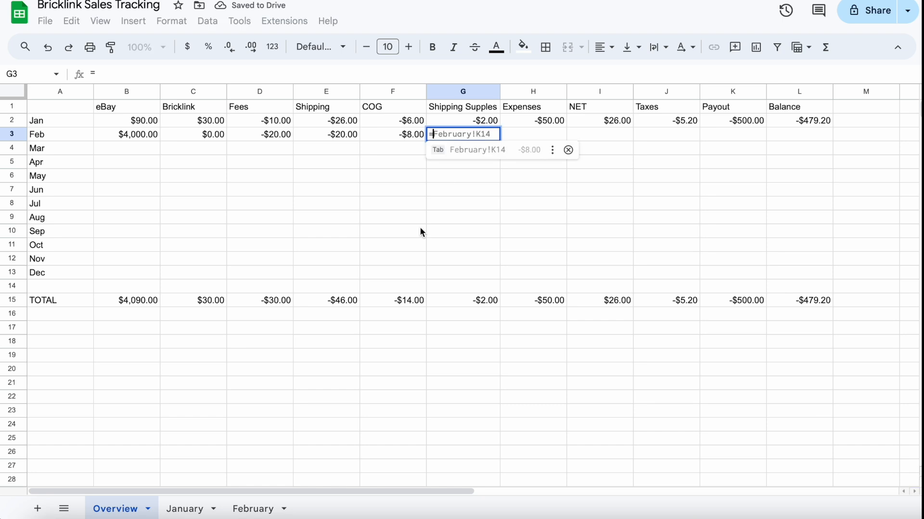
click(259, 509)
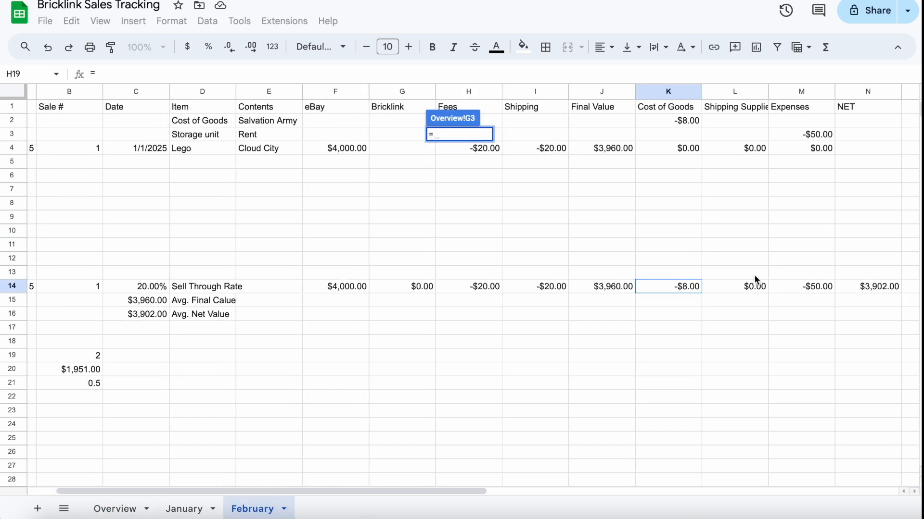
click(751, 287)
key(Return)
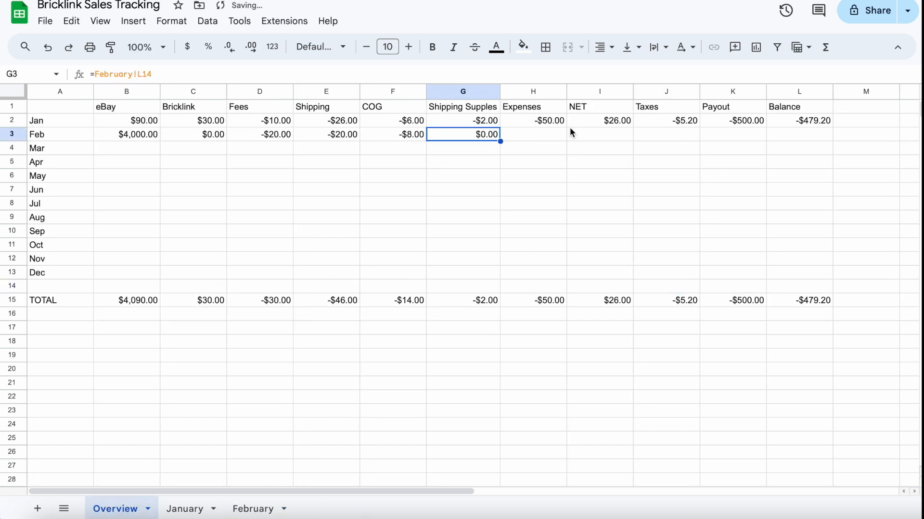
Link February's Expenses cell H3 on the Overview sheet to the Expenses total in February!M14.
click(555, 133)
text(=)
click(255, 509)
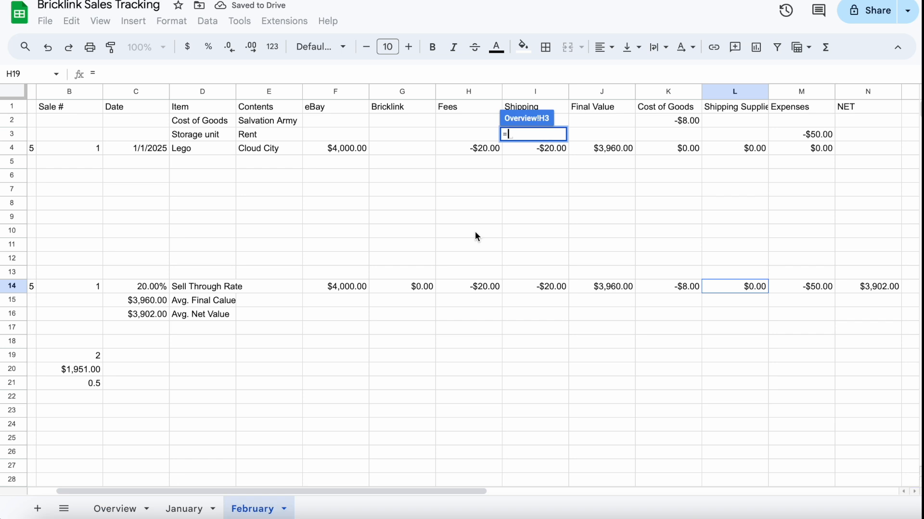
click(824, 284)
key(Return)
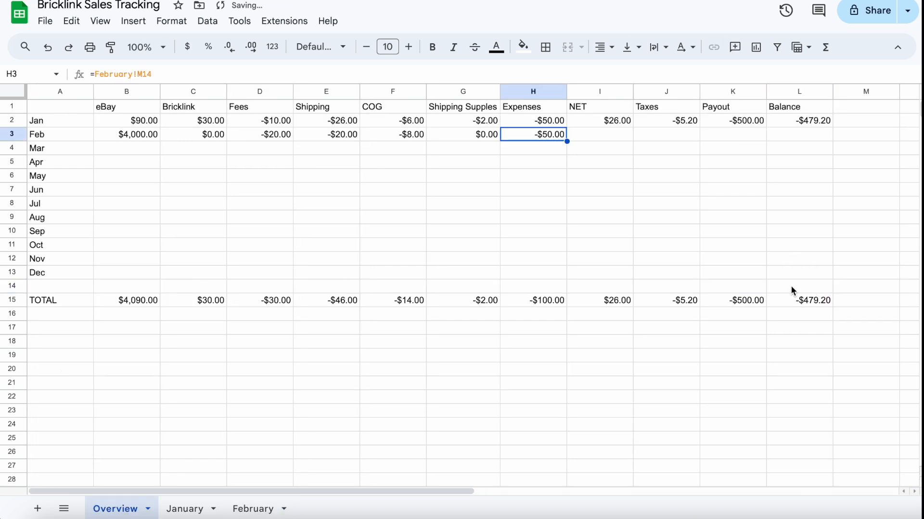
Copy the NET sum formula from I2 down the column through December in I13.
click(612, 126)
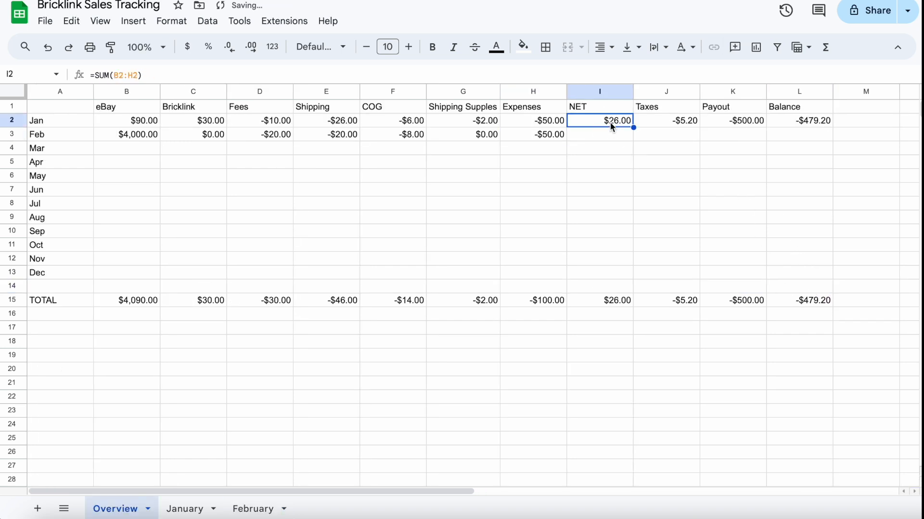
key(ctrl+c)
key(Down)
key(ctrl+v)
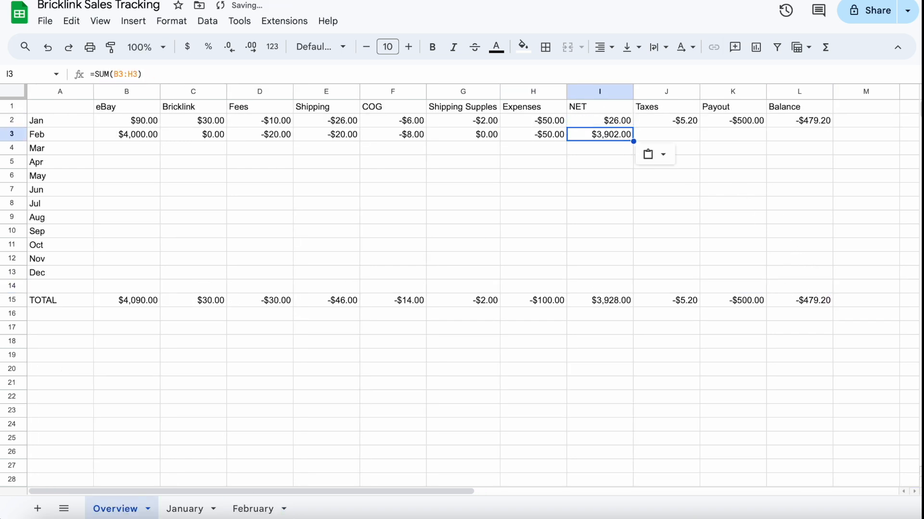
drag(582, 119, 614, 284)
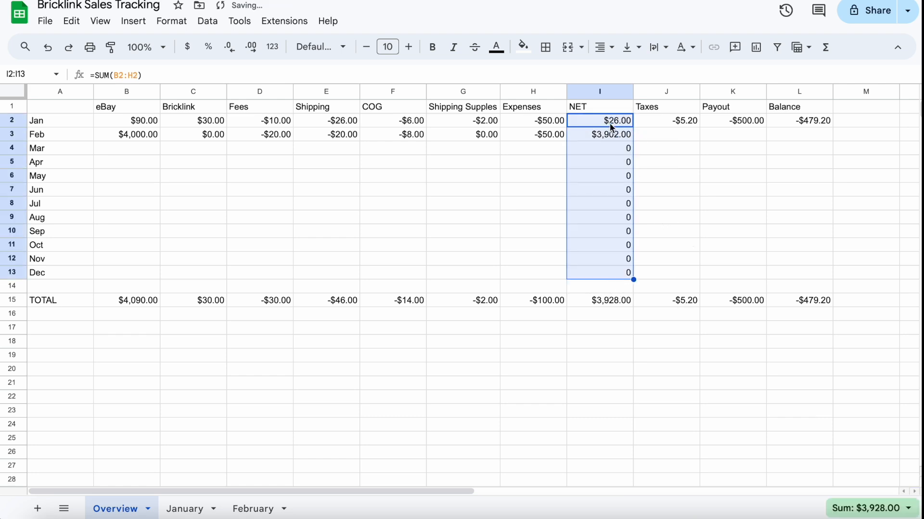
Format the whole NET column I as currency.
click(608, 93)
click(187, 46)
click(796, 246)
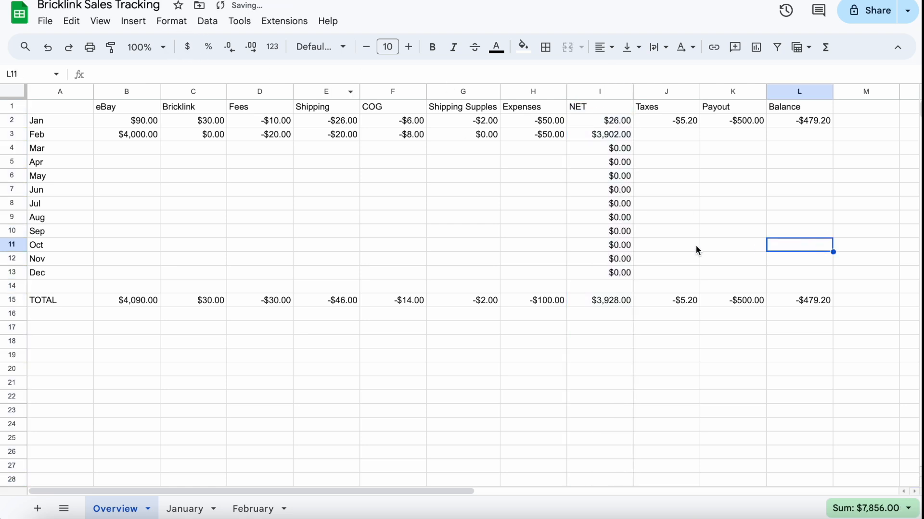
Copy the Taxes formula from J2 down the column through December in J13.
click(661, 127)
click(665, 134)
key(ctrl+v)
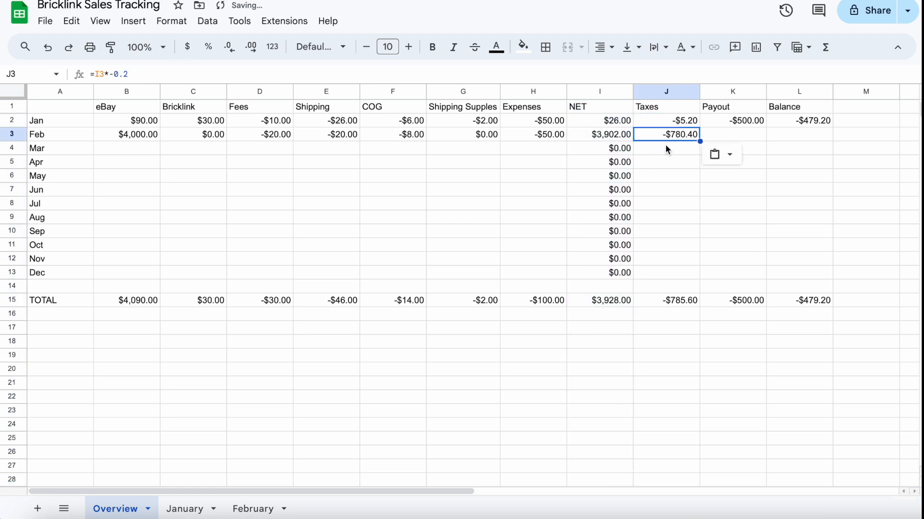
click(665, 146)
drag(652, 120, 695, 274)
click(736, 187)
Copy the January payout of -500 from K2 into February's Payout cell K3.
click(741, 122)
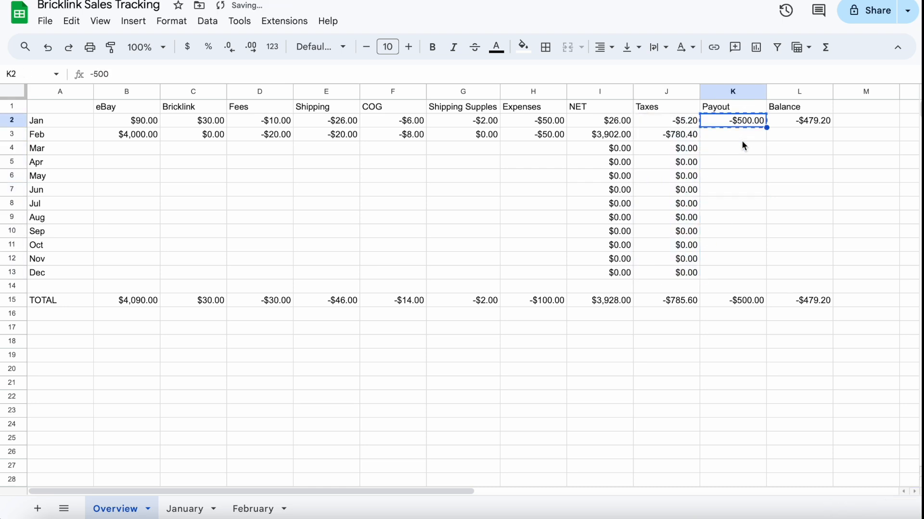
key(ctrl+c)
click(741, 144)
click(741, 138)
key(ctrl+v)
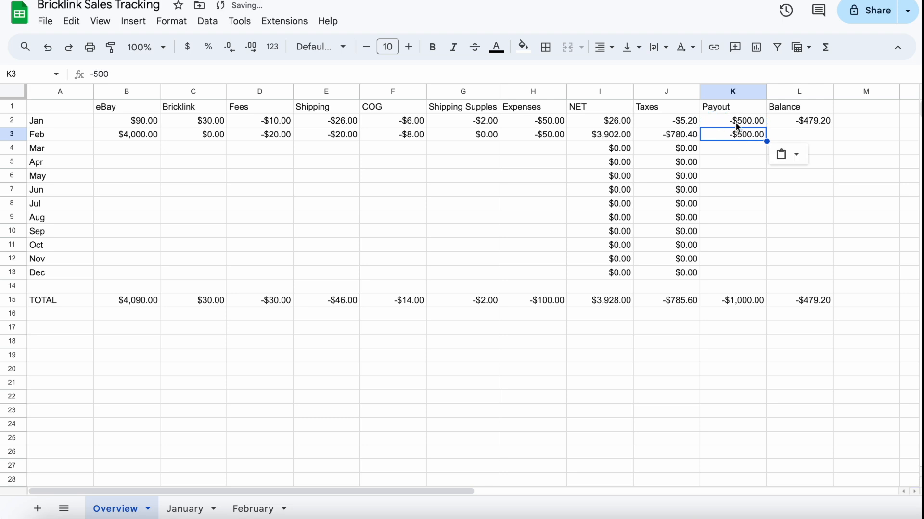
Copy the Balance sum formula from L2 into February's Balance cell L3.
click(806, 121)
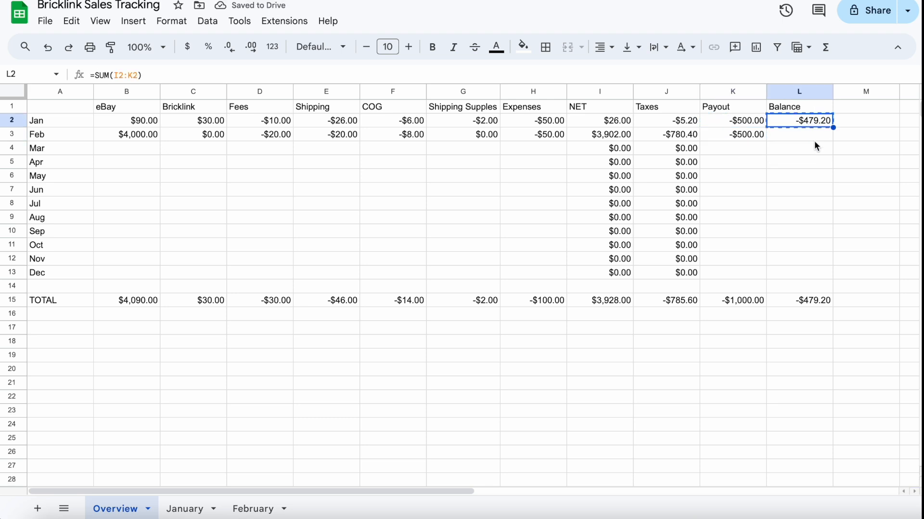
click(813, 135)
key(ctrl+v)
Fill the Payout and Balance columns down from January through December, covering K2:L13.
click(750, 148)
click(735, 121)
drag(734, 123, 824, 274)
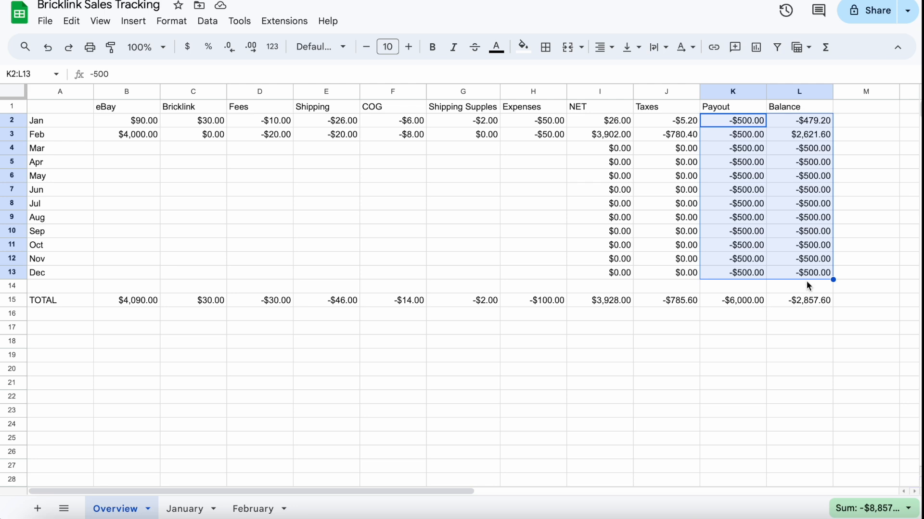
Set the Payout values for March through December in K4:K13 to 0.
click(741, 150)
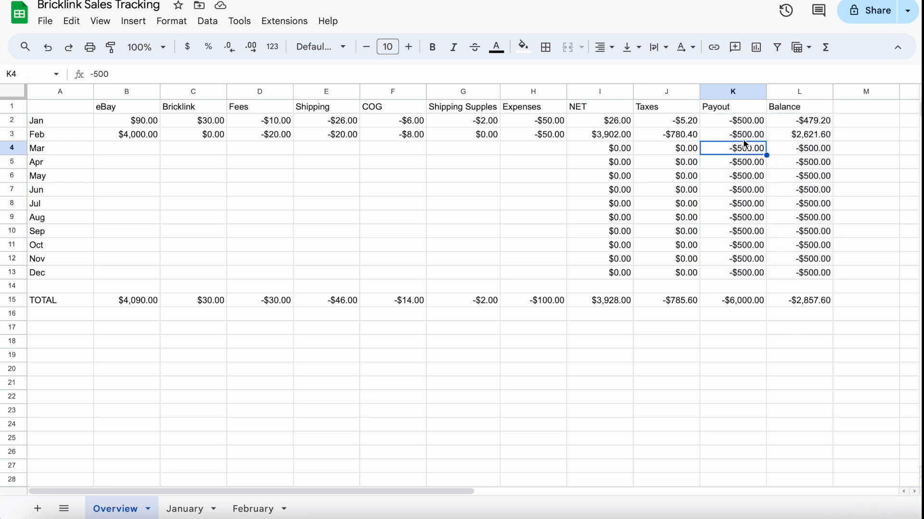
text(0 0 0 0 0 0 )
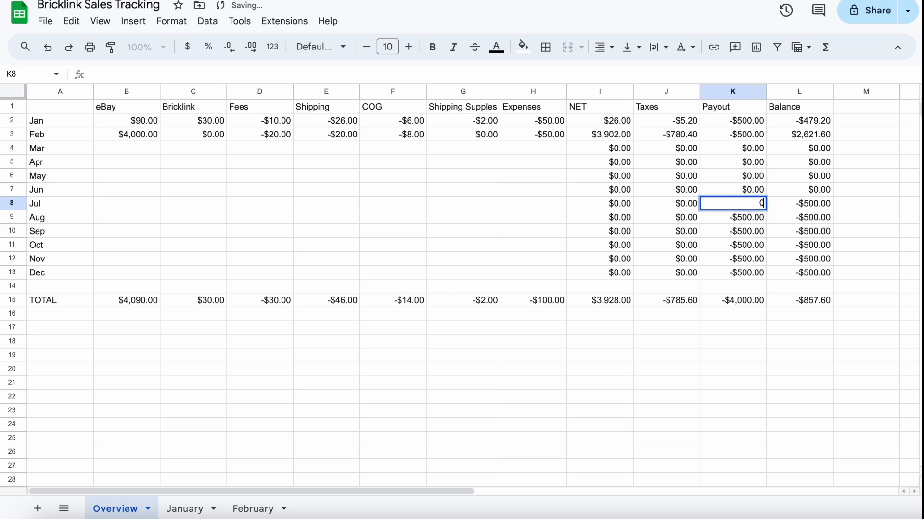
text(0)
key(Return)
text(0)
key(Return)
text(0)
key(Return)
text(0)
key(Return)
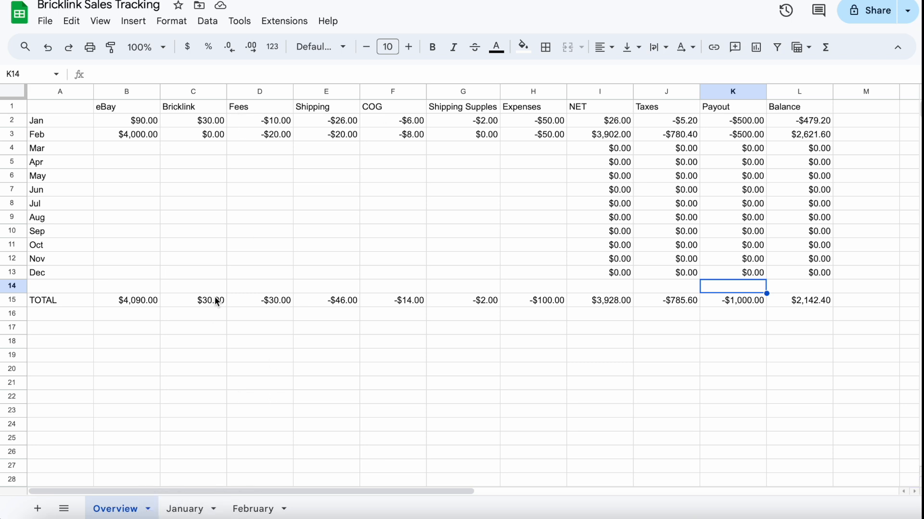
Insert a blank column before the Fees column and narrow the eBay and Bricklink columns slightly.
right_click(244, 90)
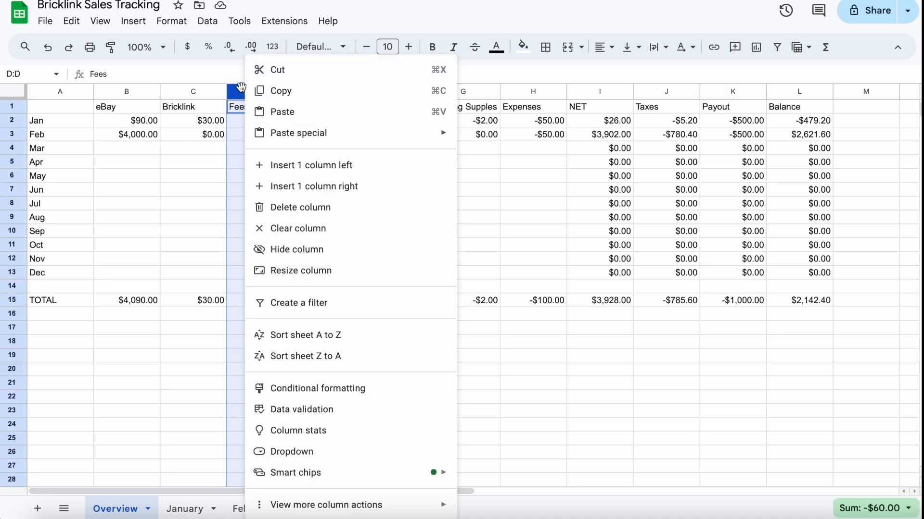
click(320, 166)
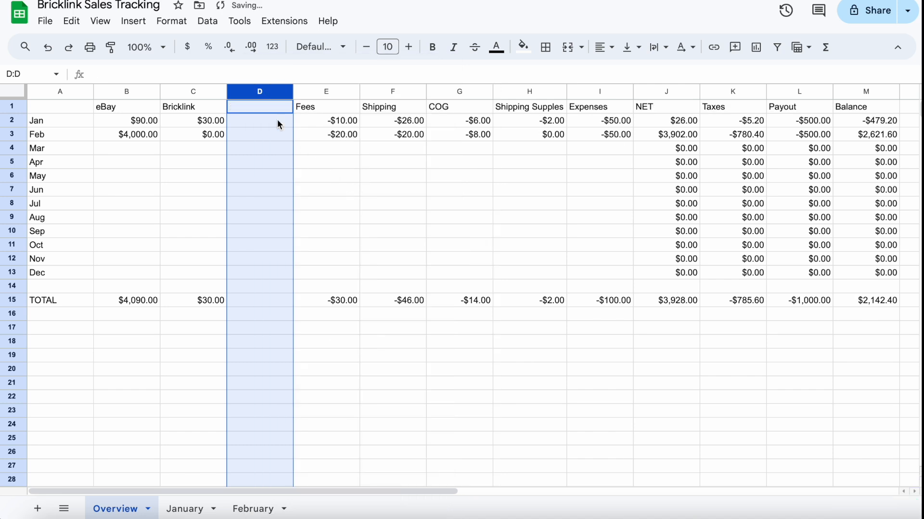
drag(160, 91, 150, 91)
drag(212, 89, 204, 89)
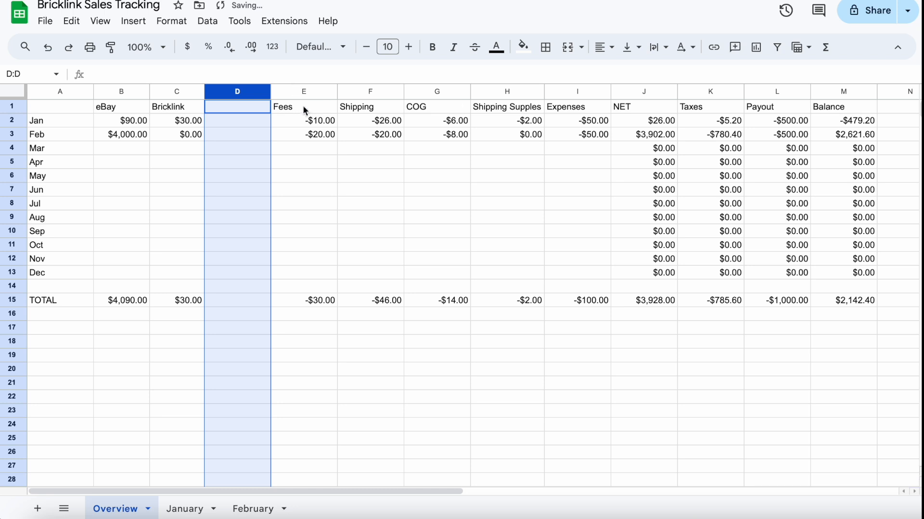
Label the new column D "YouTube" and enter 100 as February's YouTube income in D3.
click(236, 110)
text(YouTube)
key(Return)
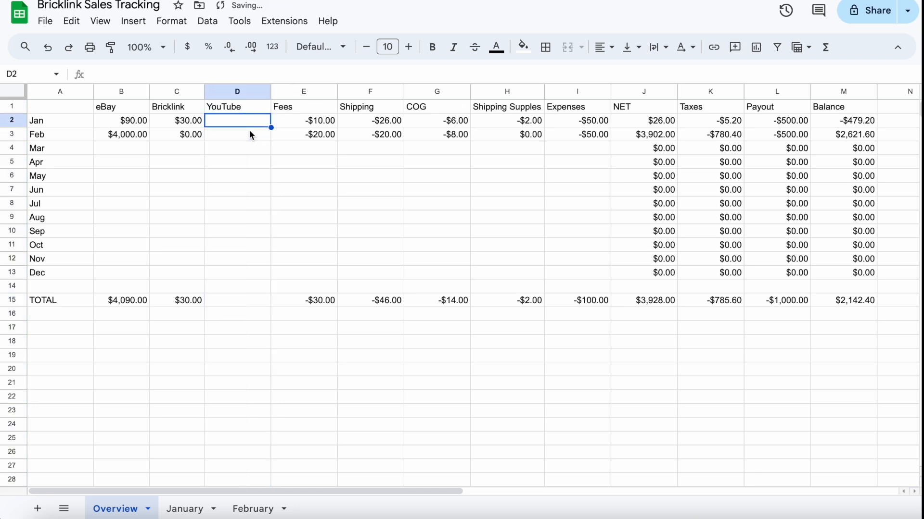
click(250, 132)
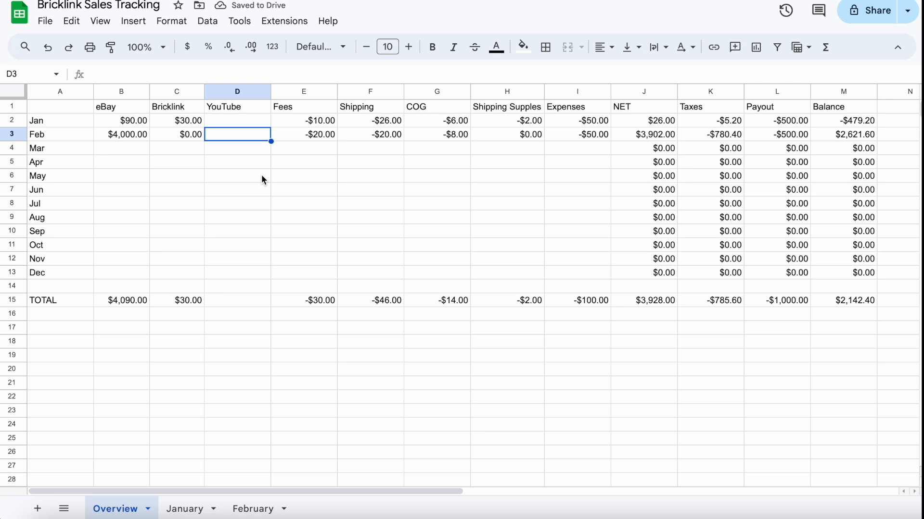
text(100)
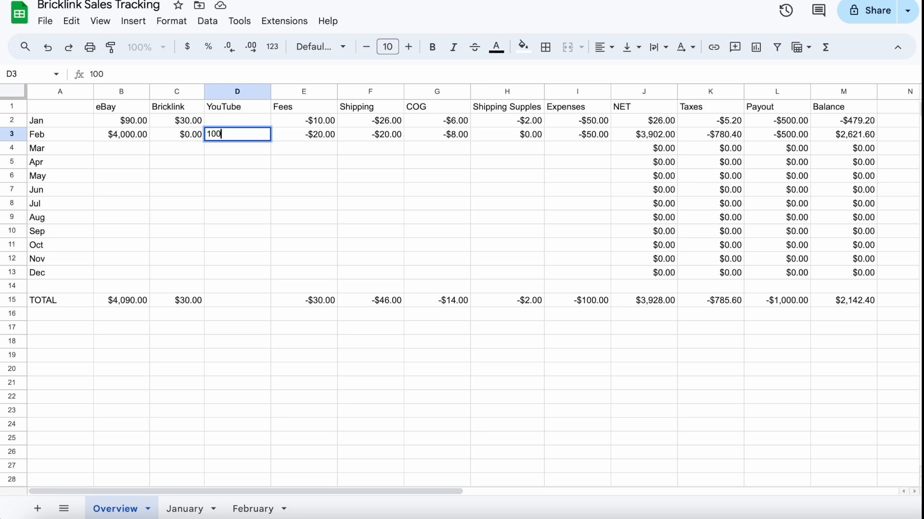
key(Return)
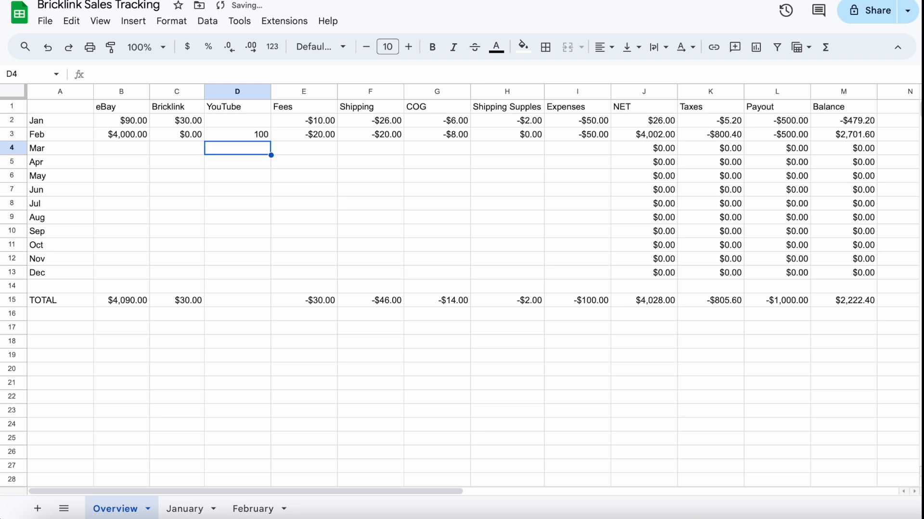
Format the YouTube column as currency and re-enter 100 in February's cell D3.
click(228, 90)
click(187, 47)
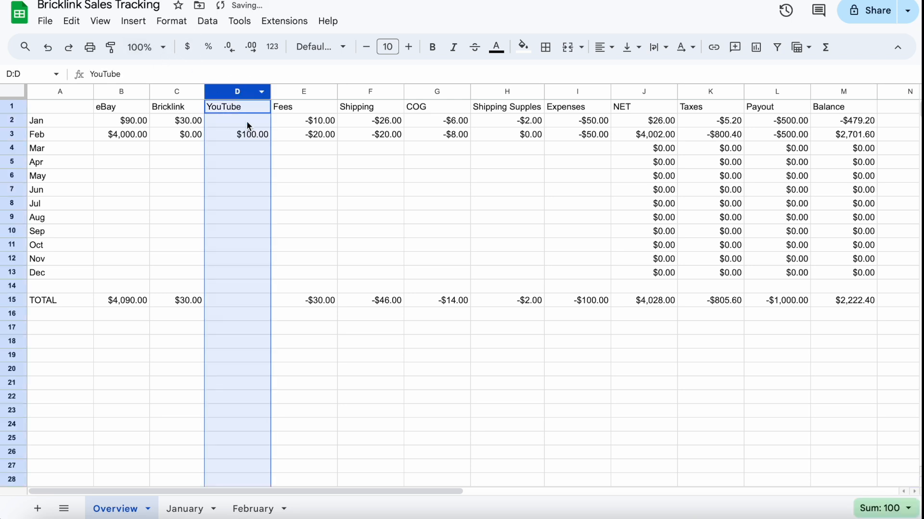
click(250, 136)
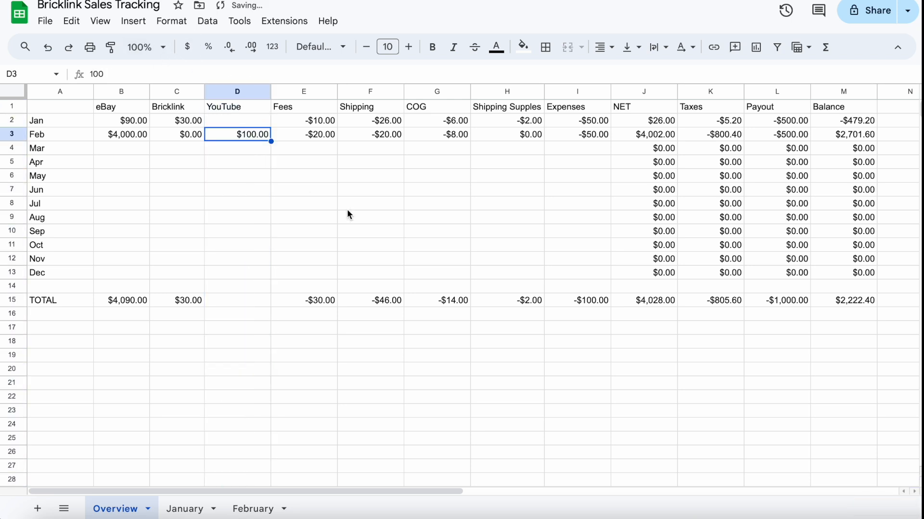
key(Delete)
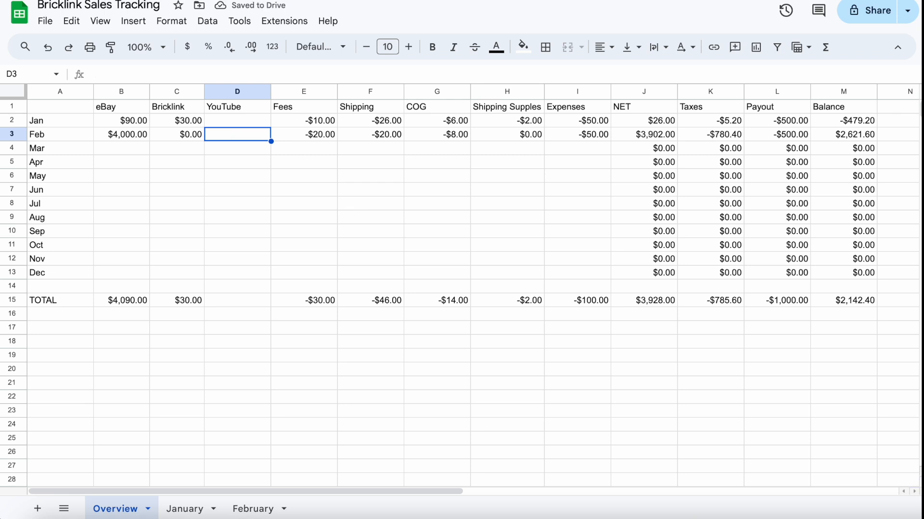
text(100)
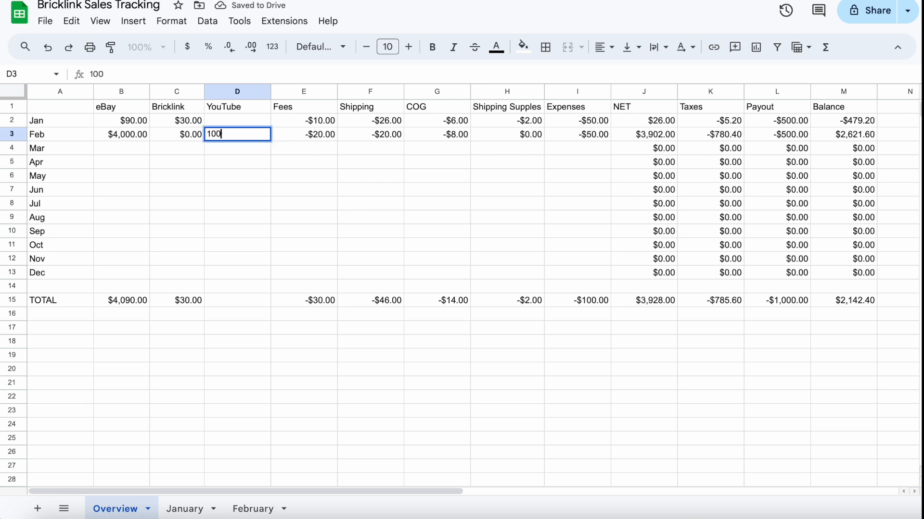
key(Return)
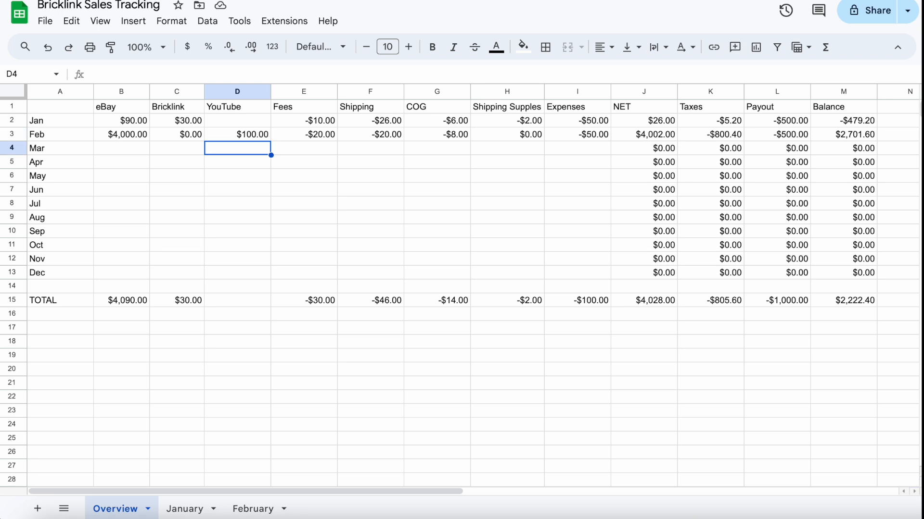
Copy the TOTAL sum formula from the Bricklink column's C15 into the YouTube column's D15.
click(188, 301)
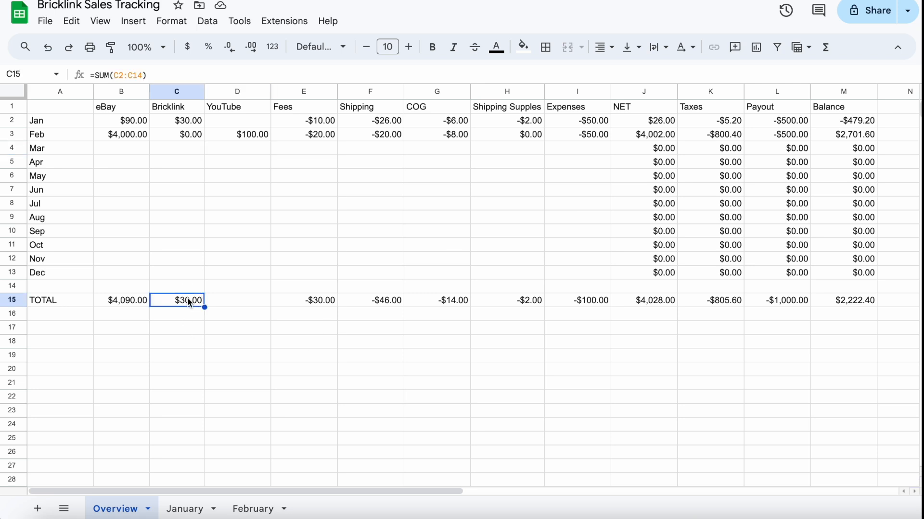
key(Right)
key(ctrl+v)
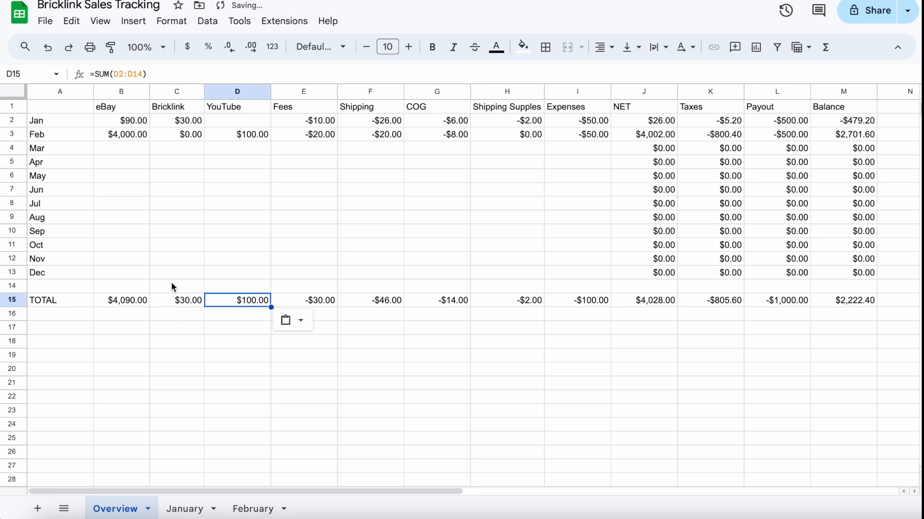
Set January's YouTube income in D2 to 0.
click(236, 120)
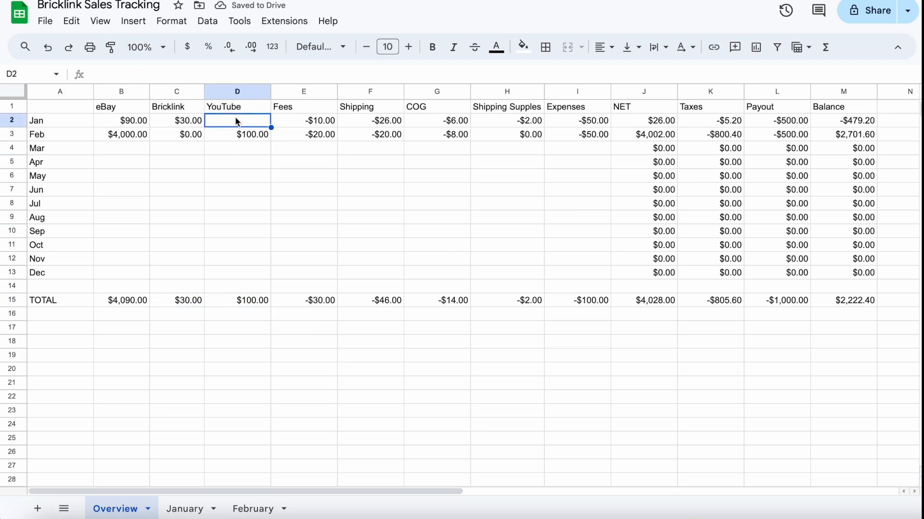
text(0)
key(Return)
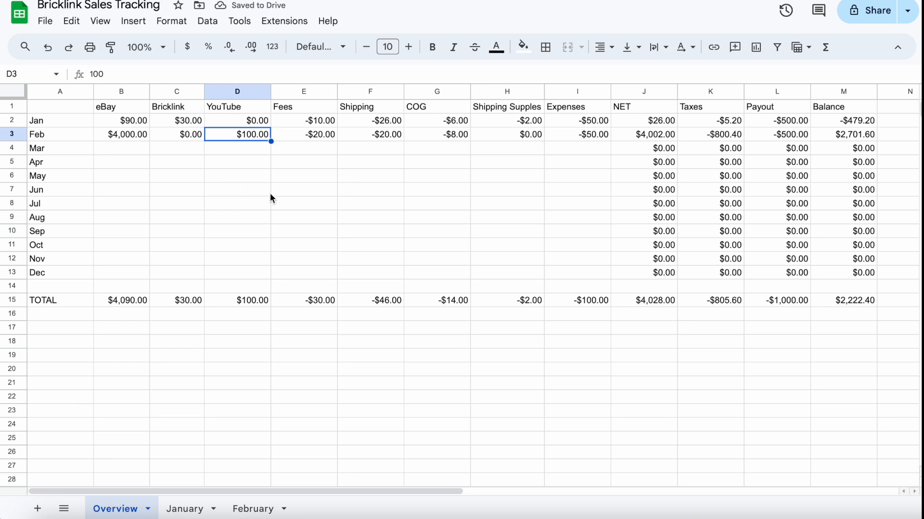
Look through the January and February sheets, and the Jan, Welcome!, March, April and Overview sheets of the "Bricklink and eBay Sales Tracking" spreadsheet.
click(185, 509)
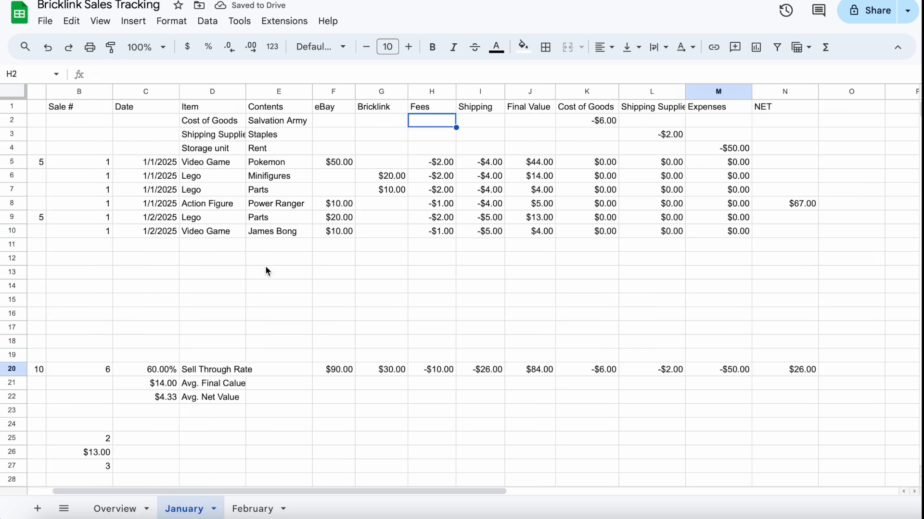
click(253, 509)
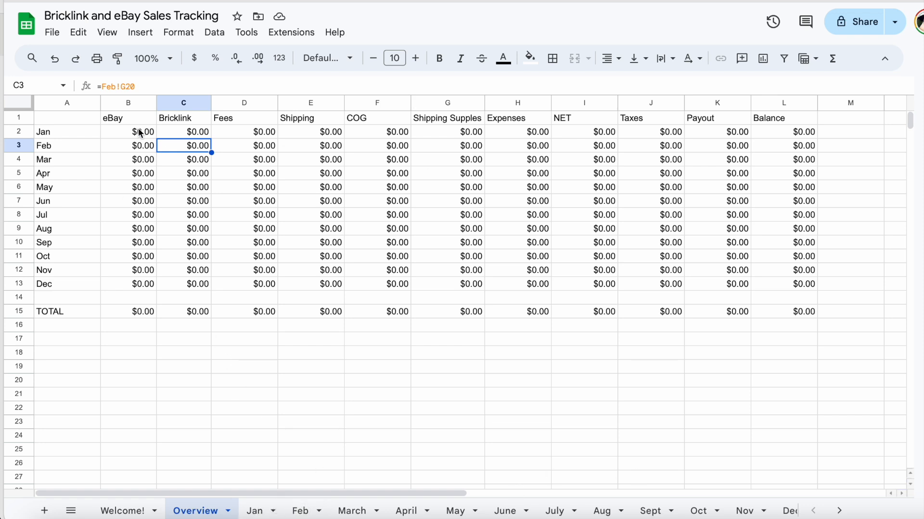
click(264, 514)
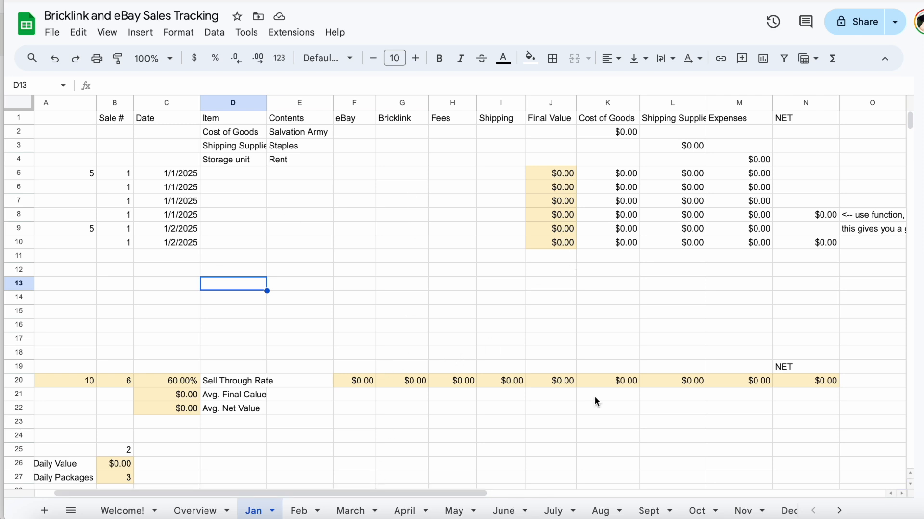
click(115, 510)
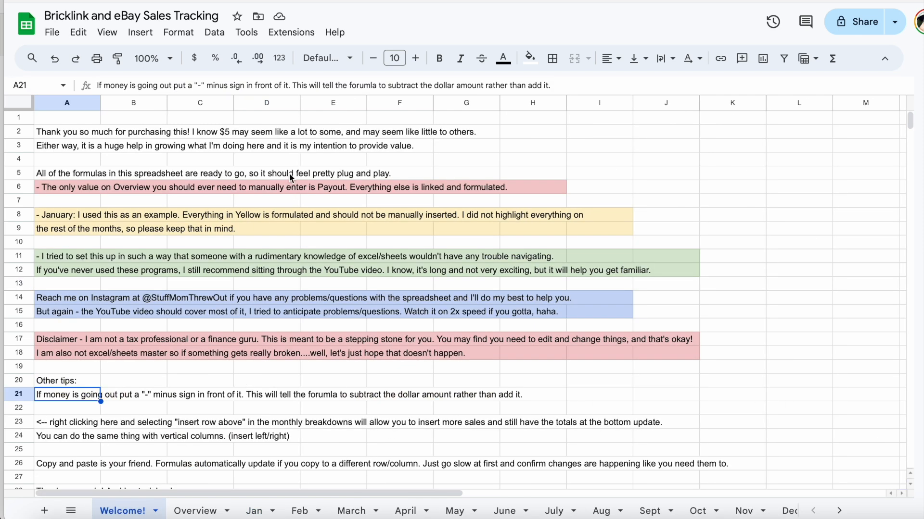
click(356, 510)
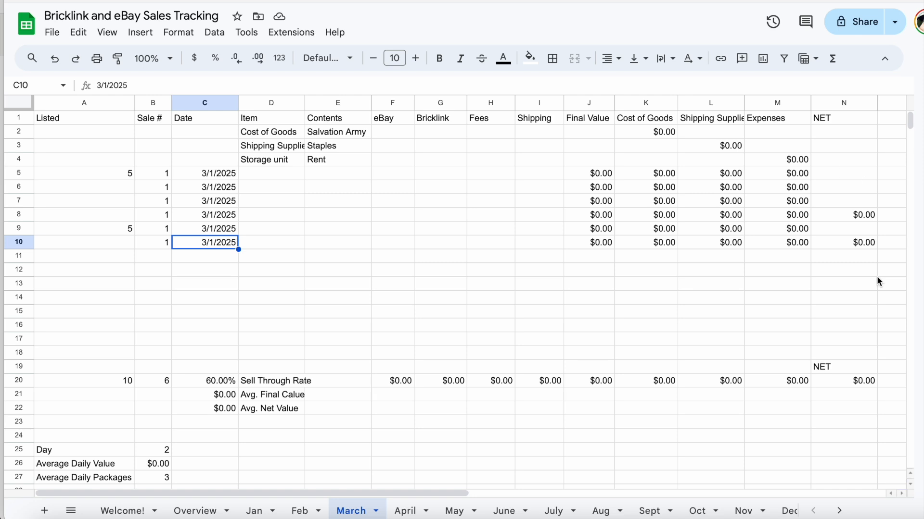
click(408, 511)
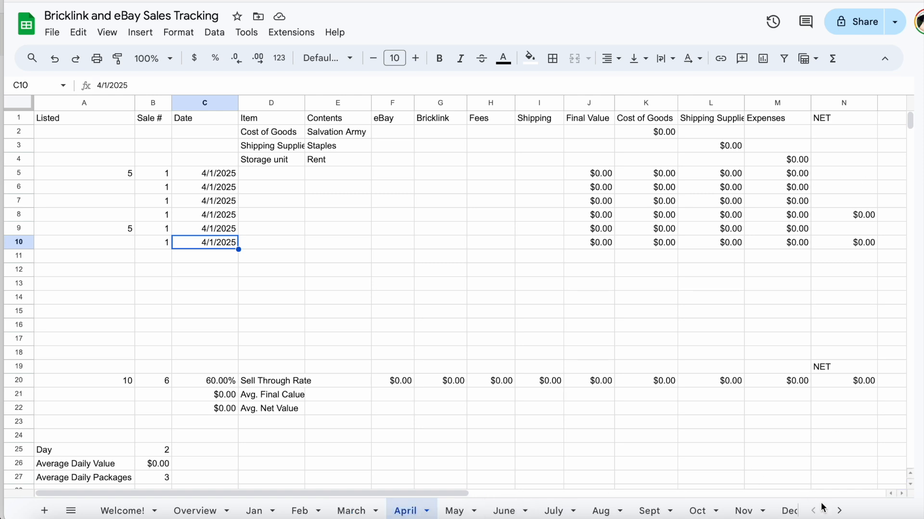
click(195, 511)
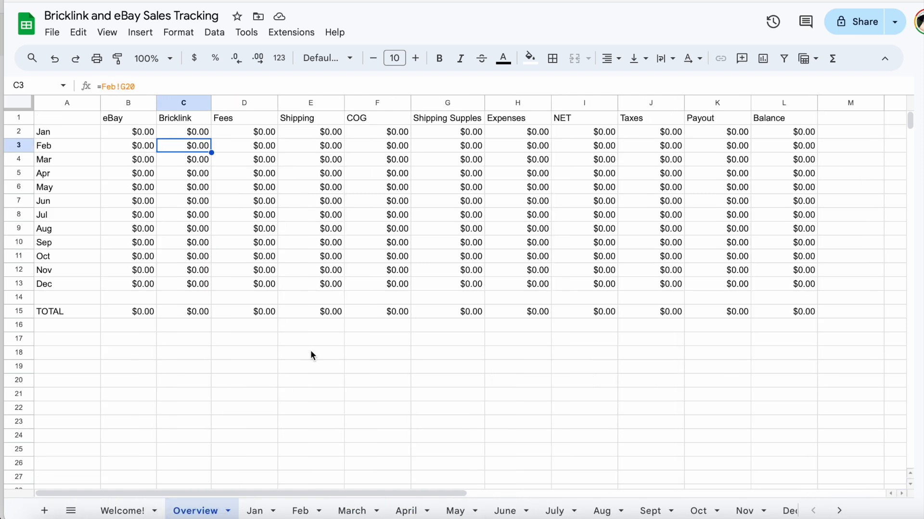